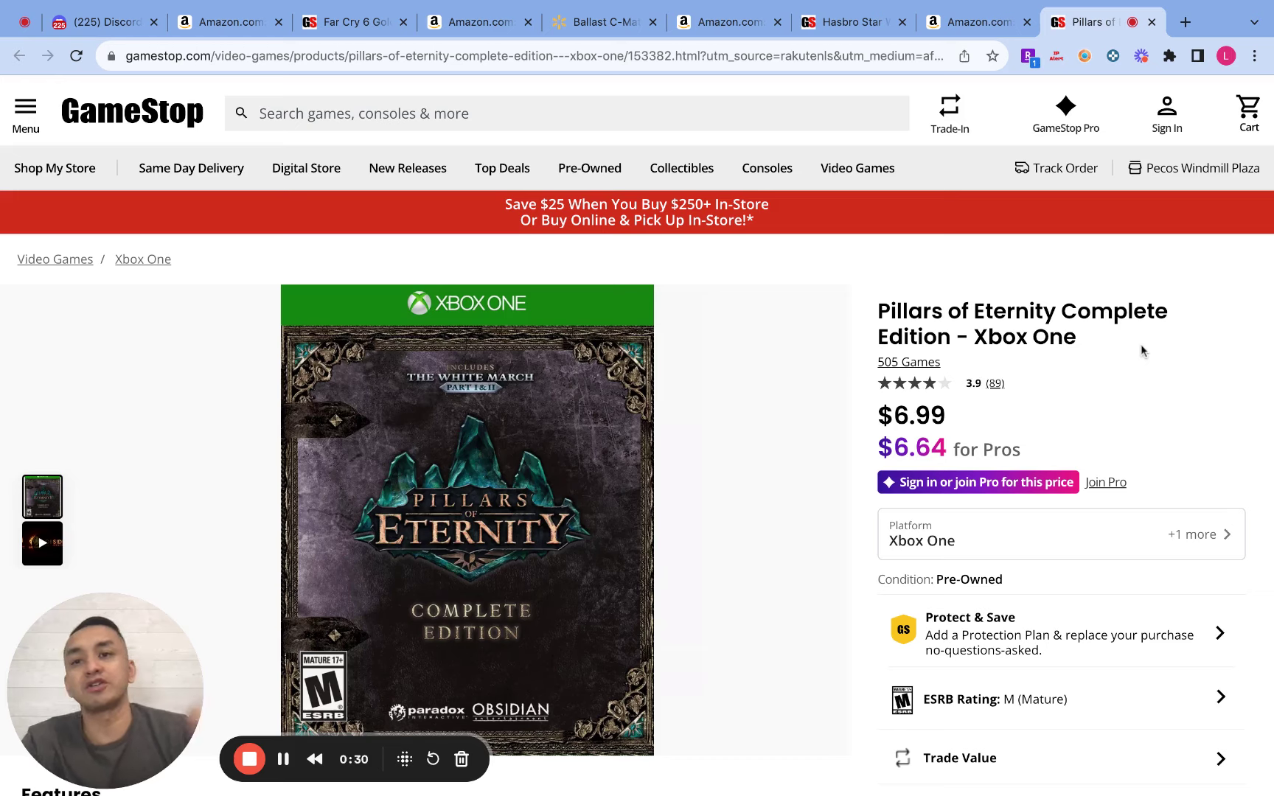
Compare the Amazon listing for Pillars of Eternity: Complete Edition on Xbox One with its GameStop product page
click(979, 24)
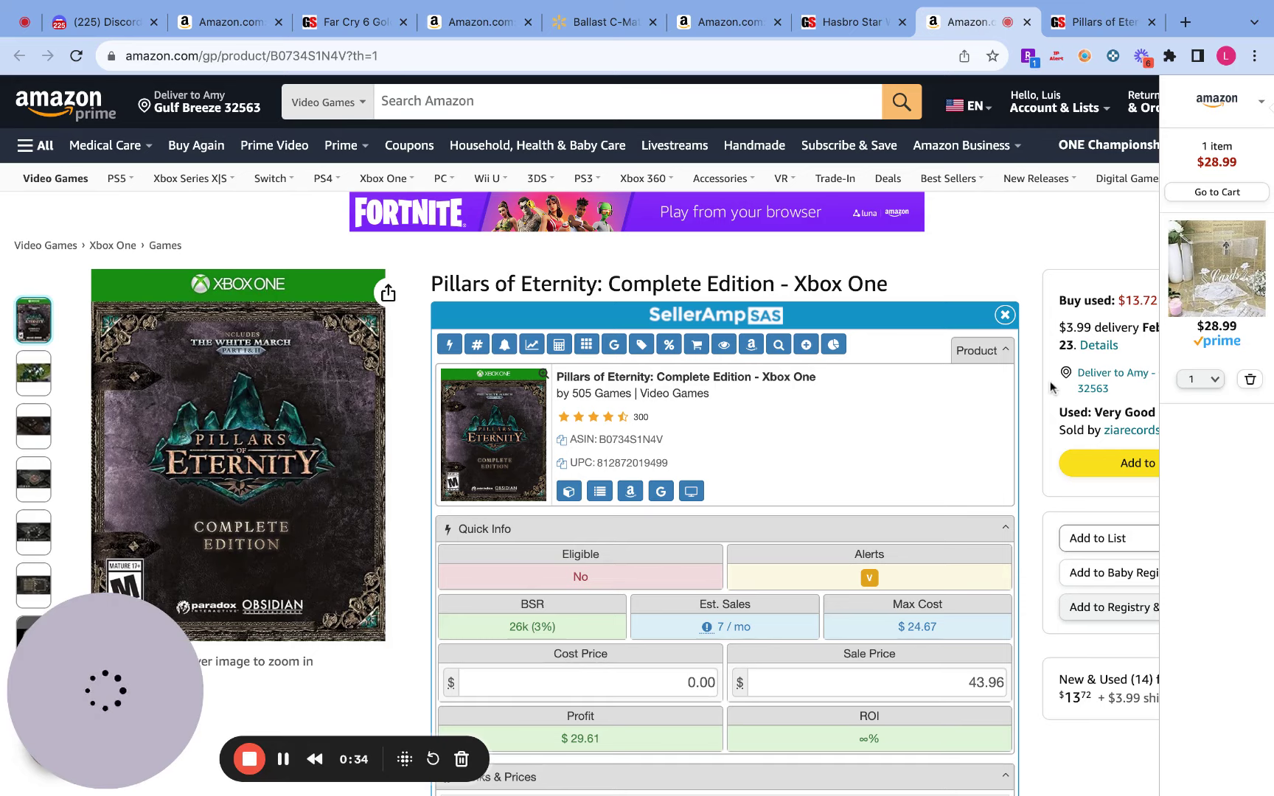
scroll(1052, 387, down, 2)
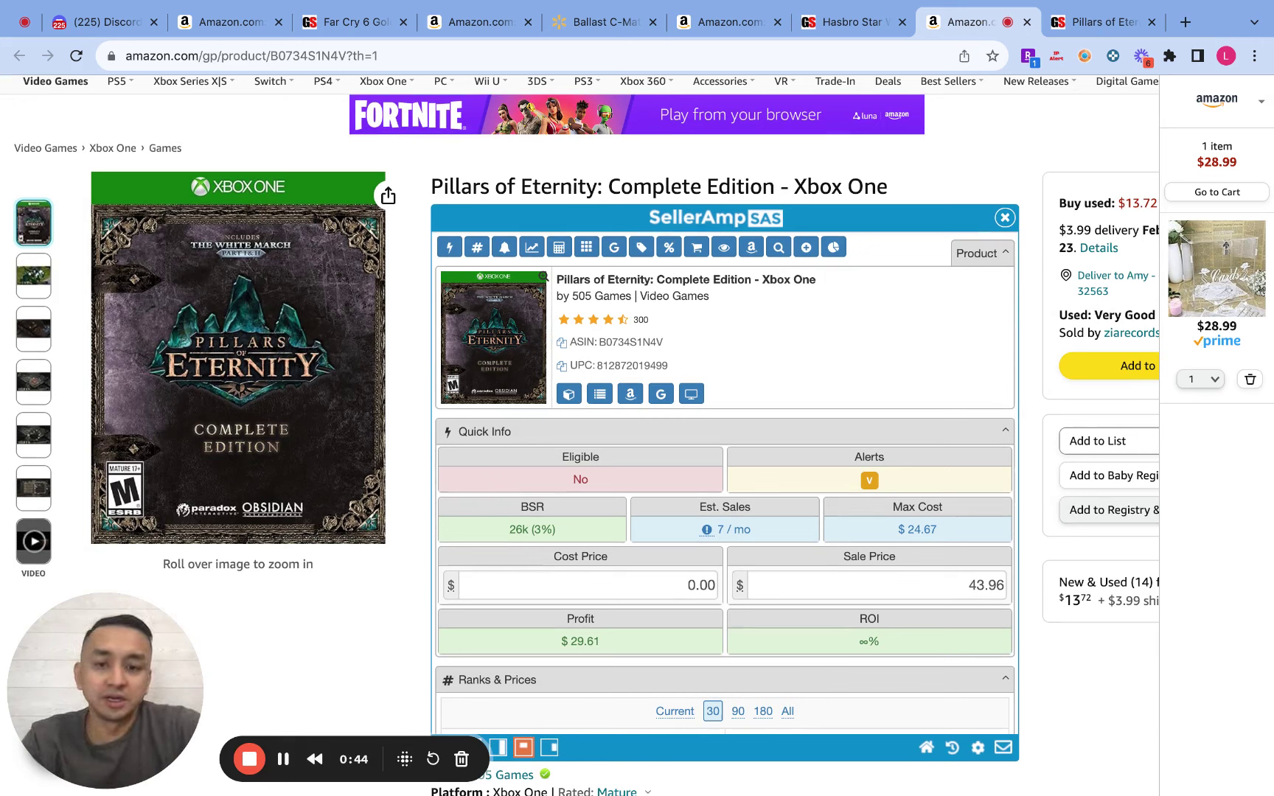
scroll(637, 434, down, 2)
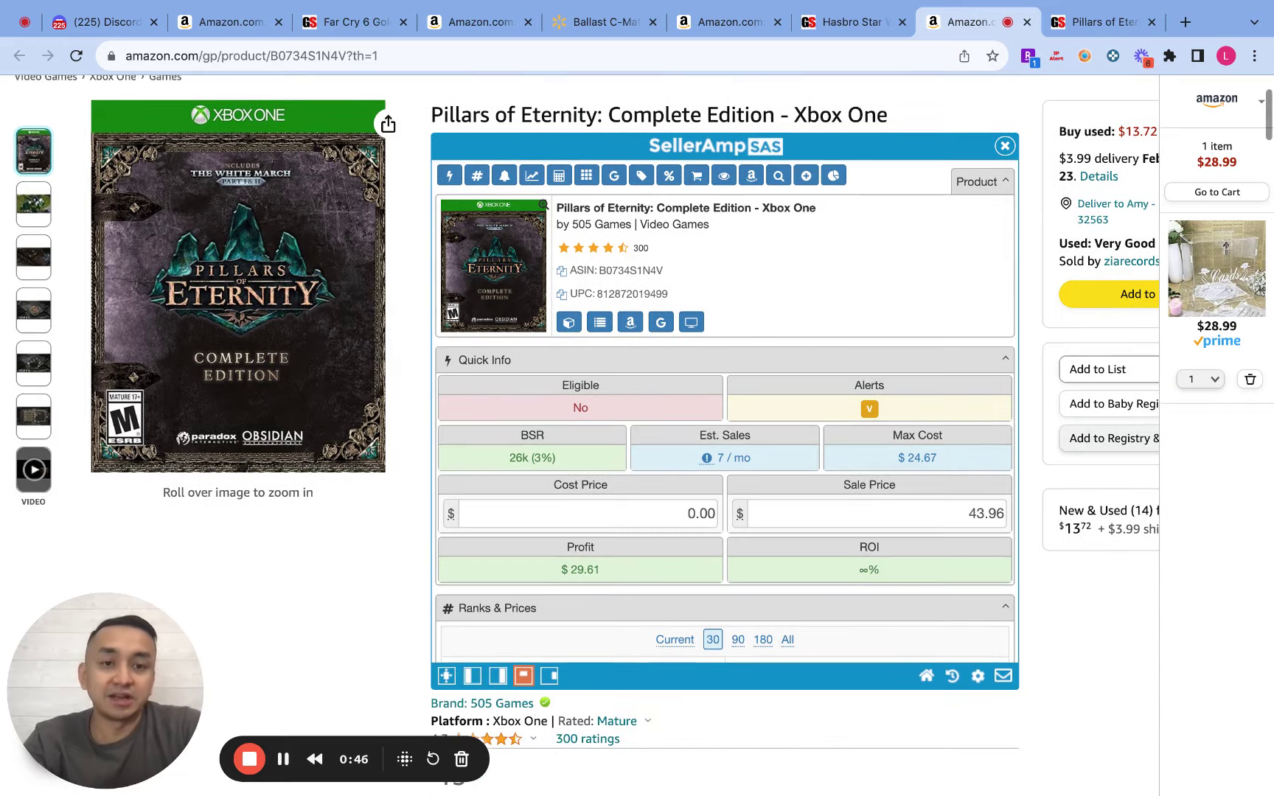
scroll(1083, 157, up, 4)
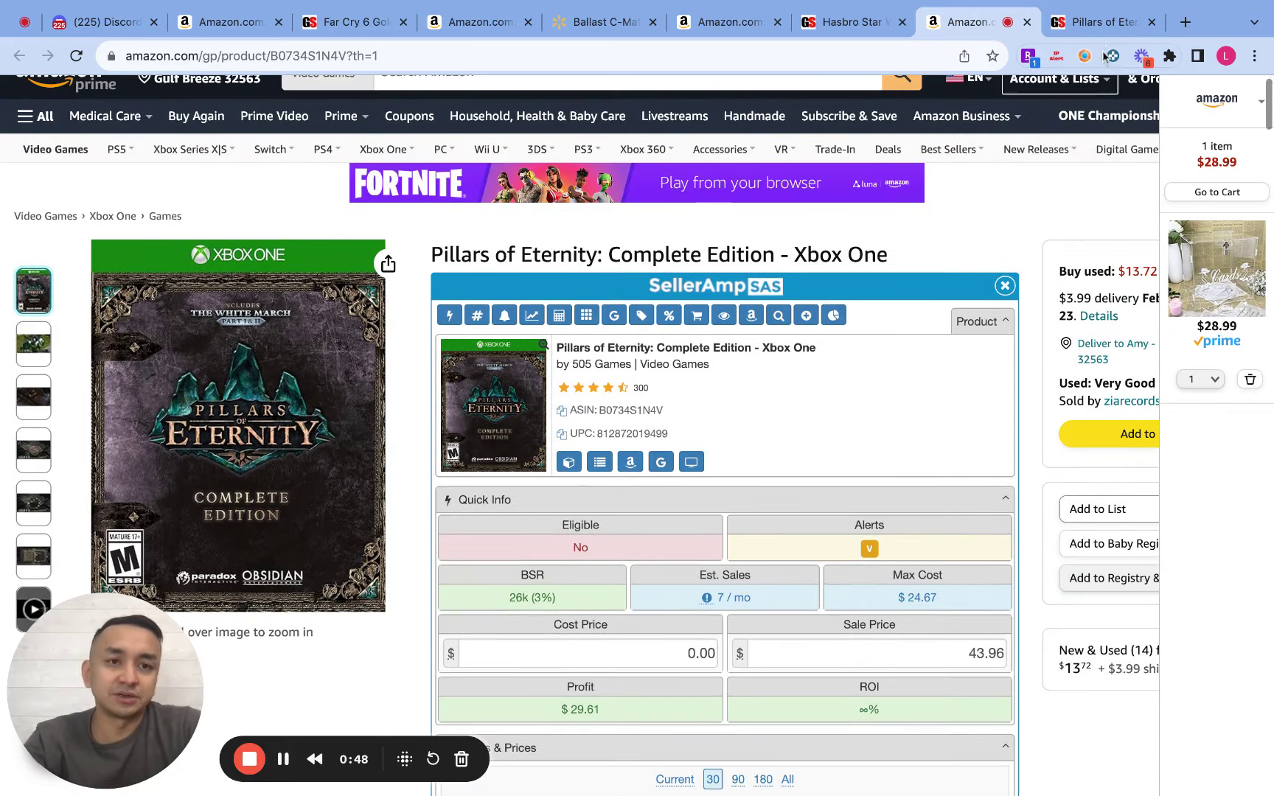
click(1107, 23)
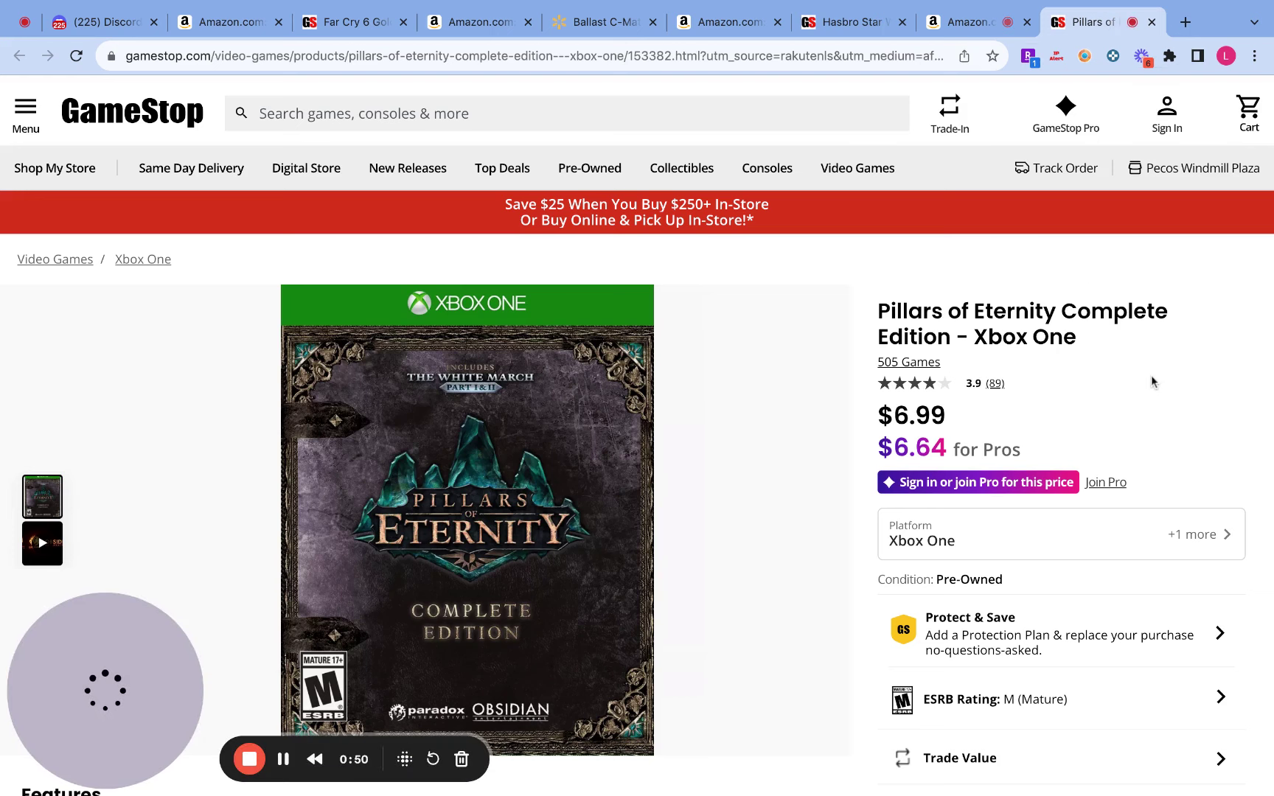
mouse_move(1028, 7)
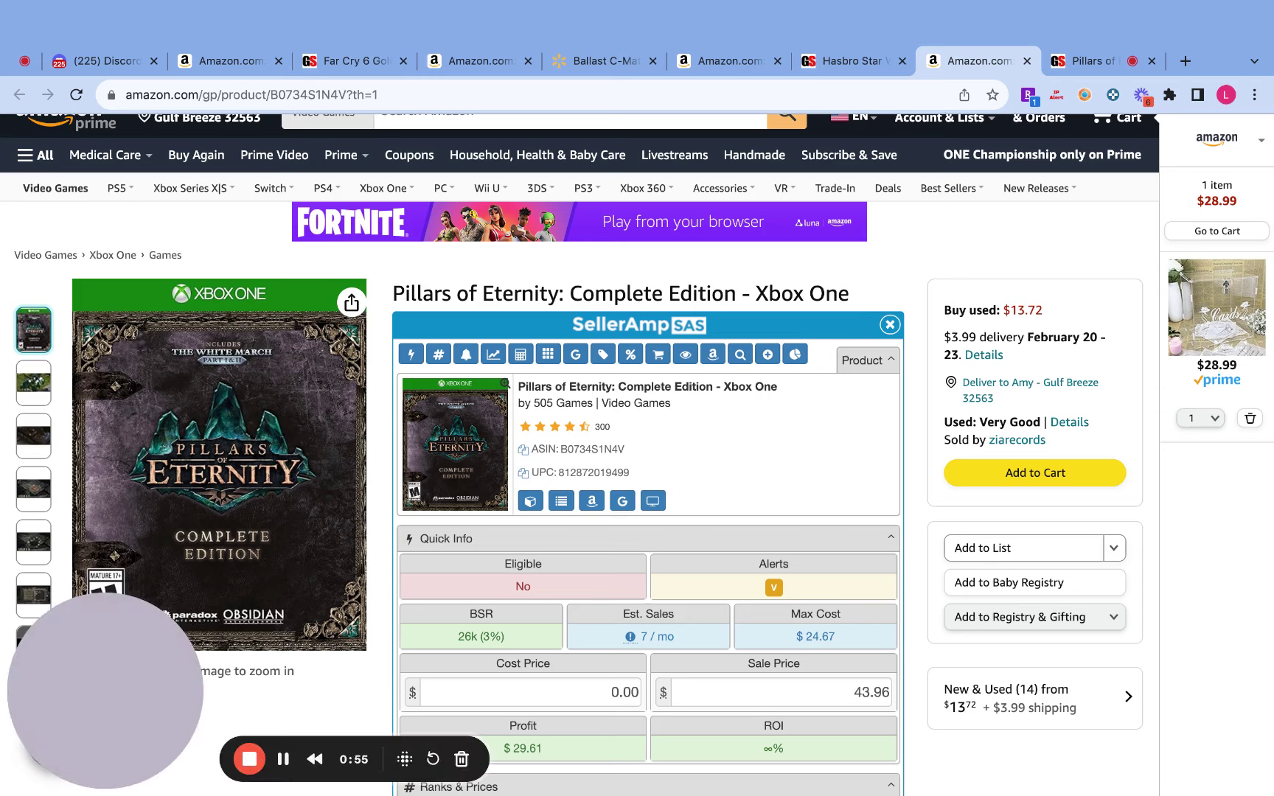
click(973, 61)
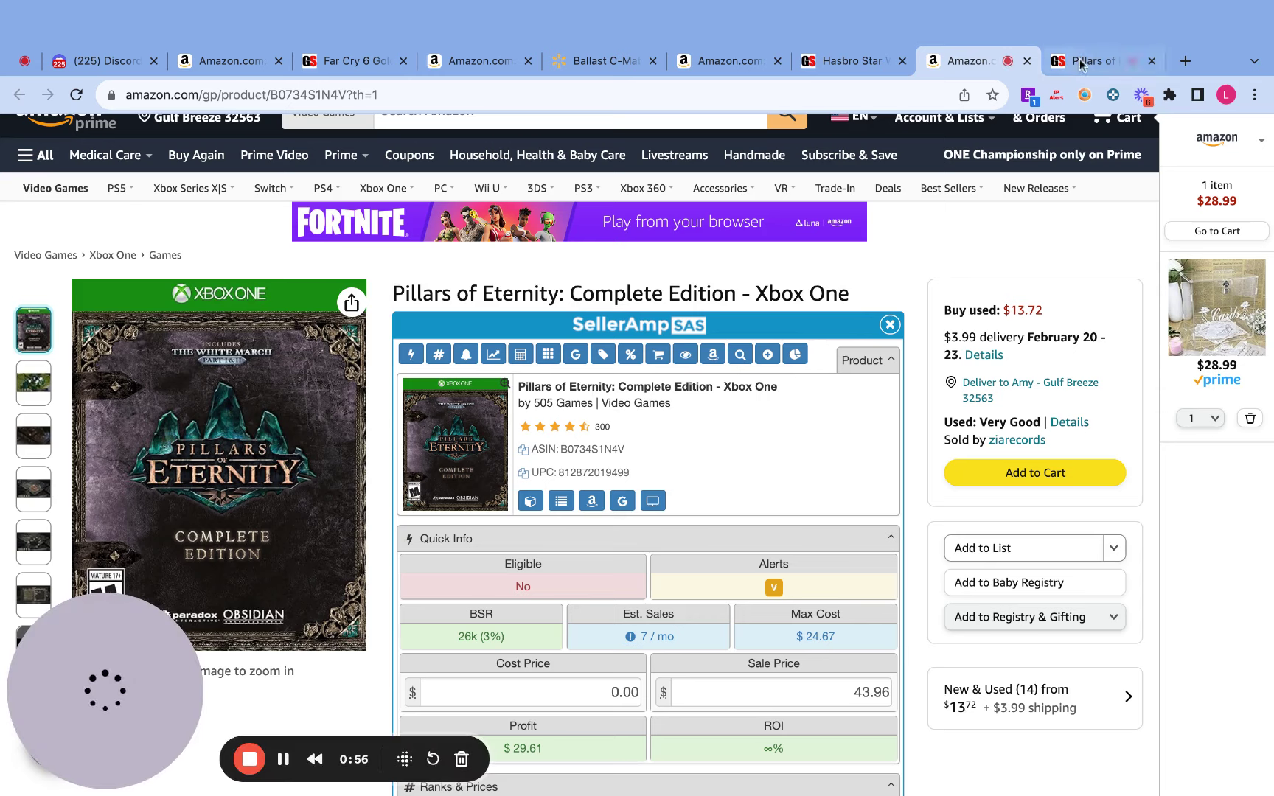
click(1121, 64)
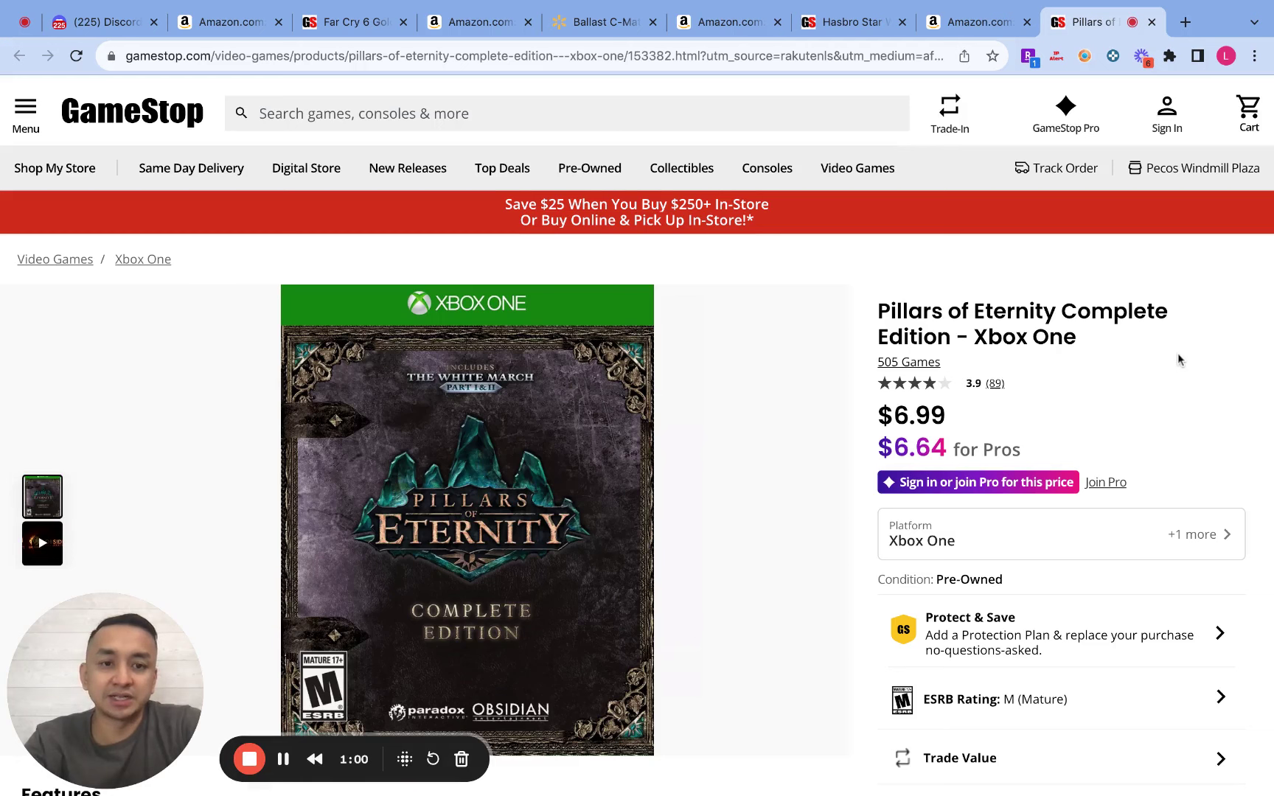
scroll(1141, 369, down, 1)
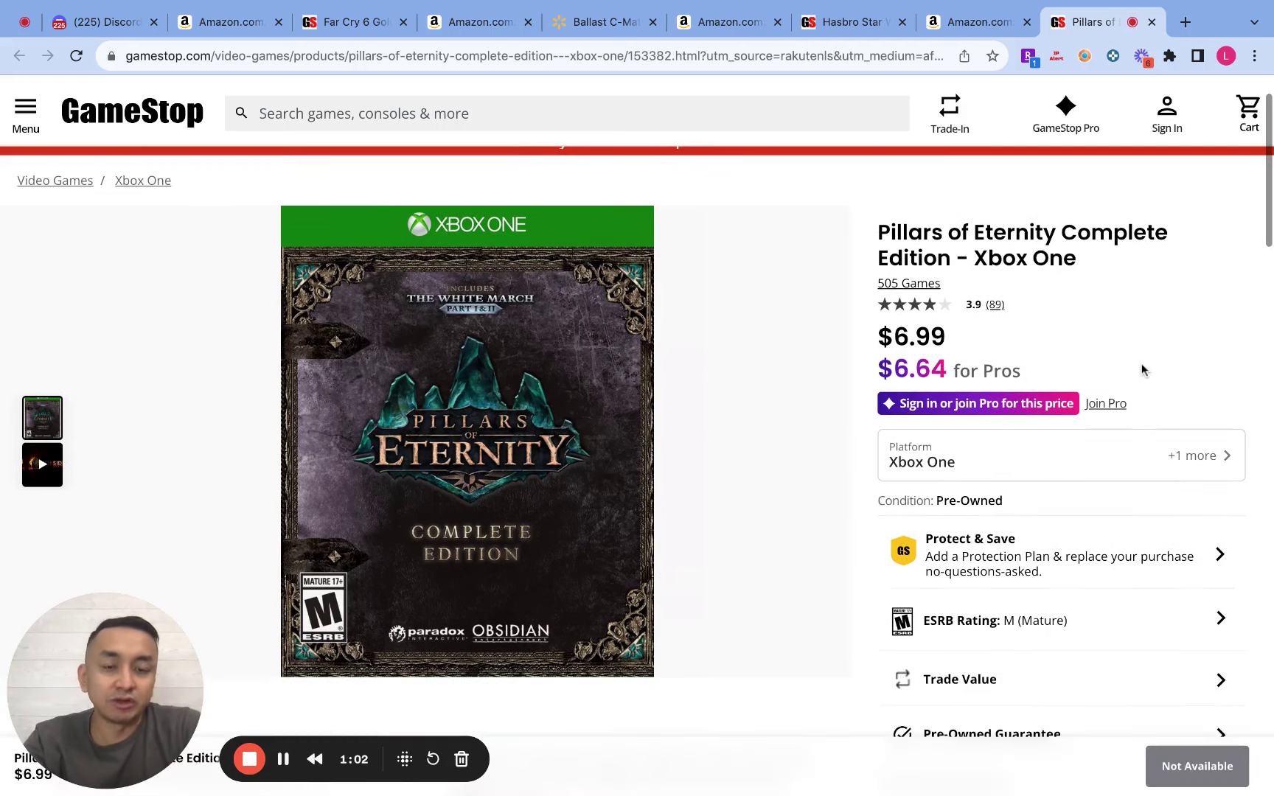
scroll(988, 347, up, 1)
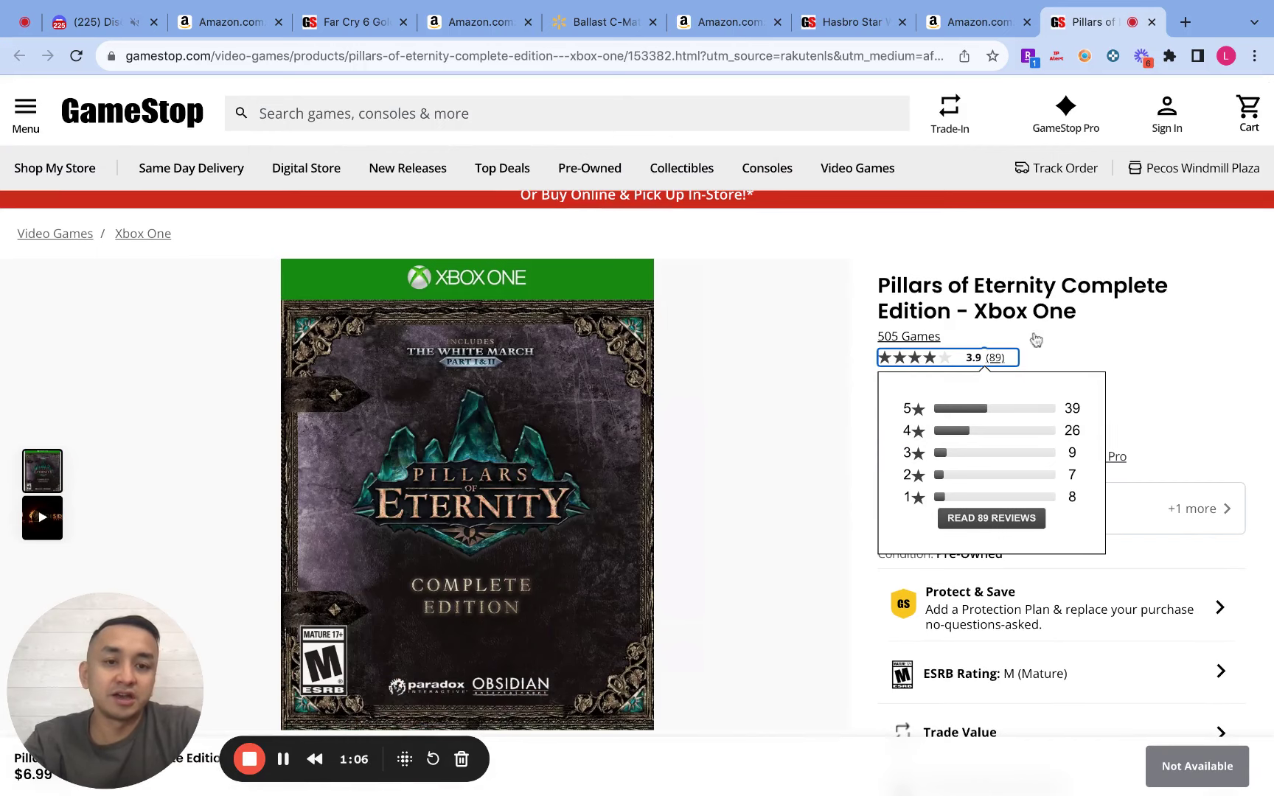
Set the SellerAmp cost price to 6.99 on the Amazon listing and review its profit, ROI, ranks and prices
click(980, 22)
click(547, 660)
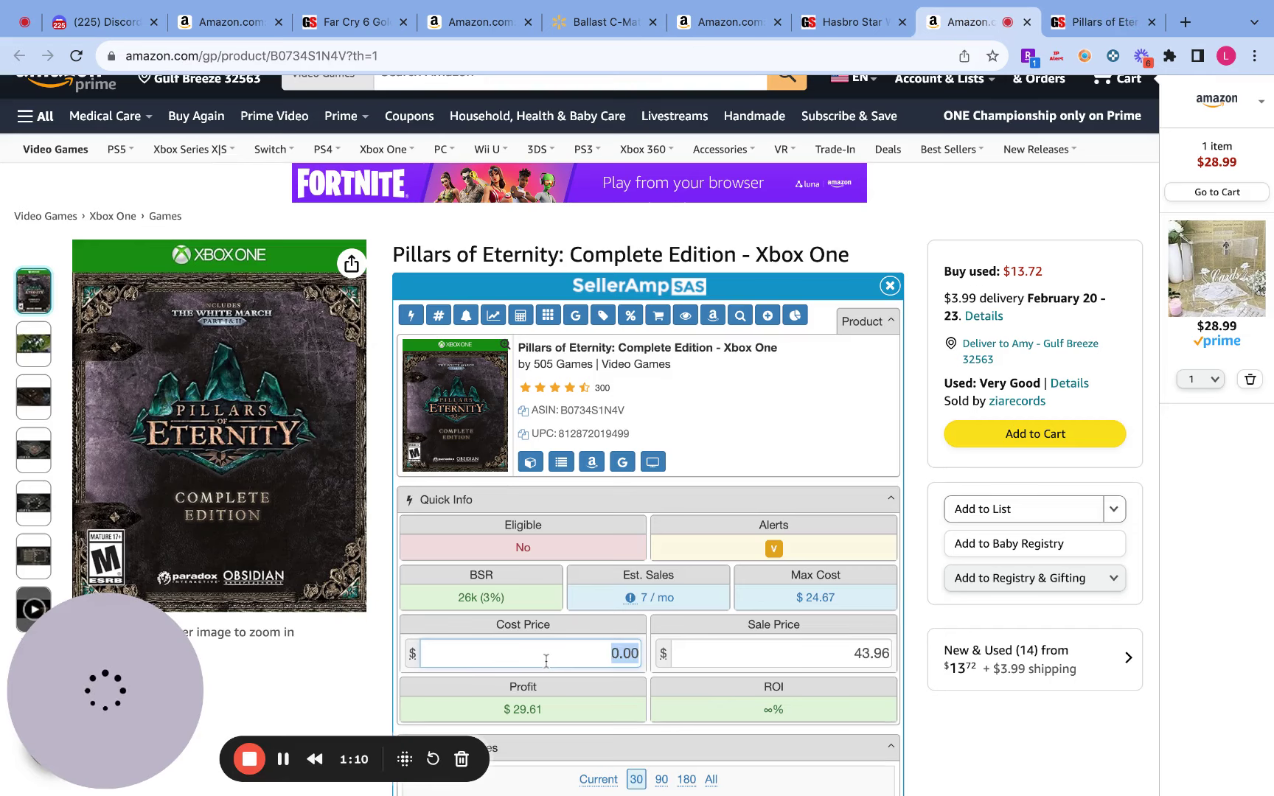
text(6.99)
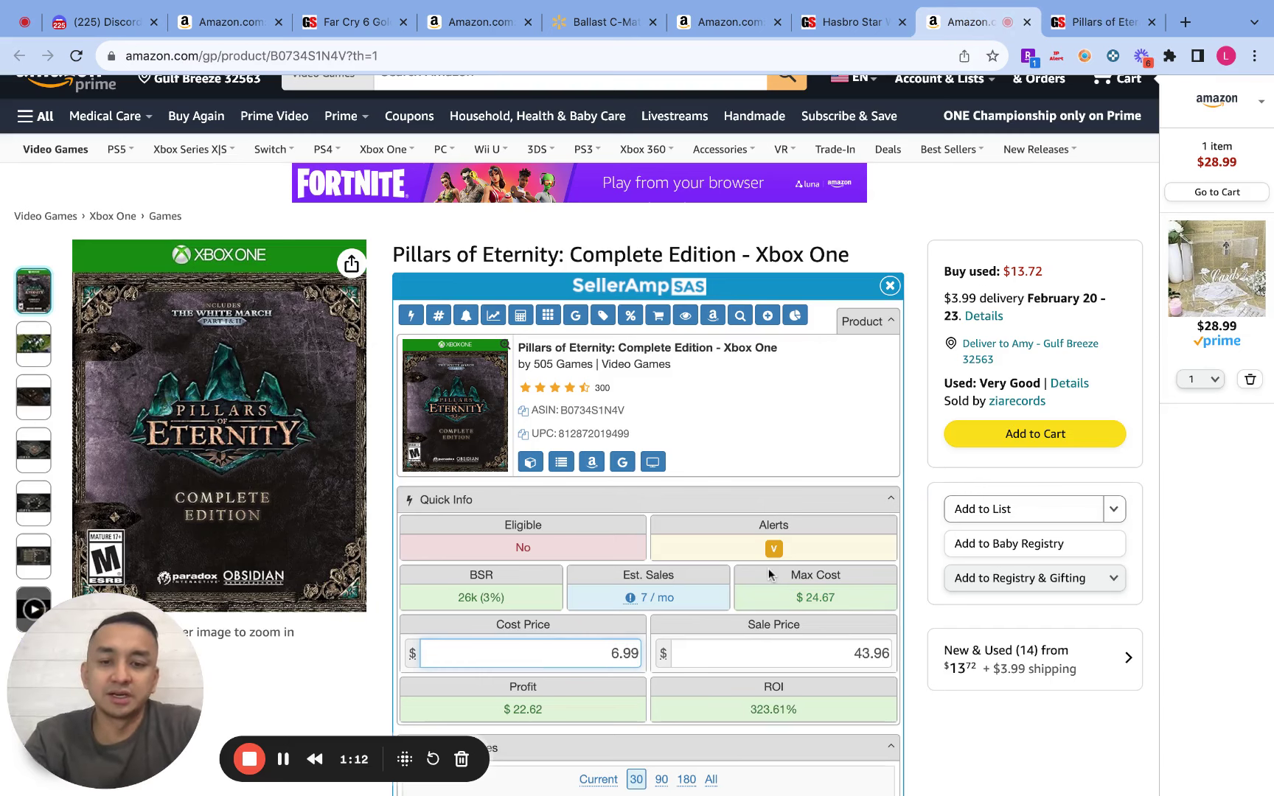
scroll(923, 509, down, 3)
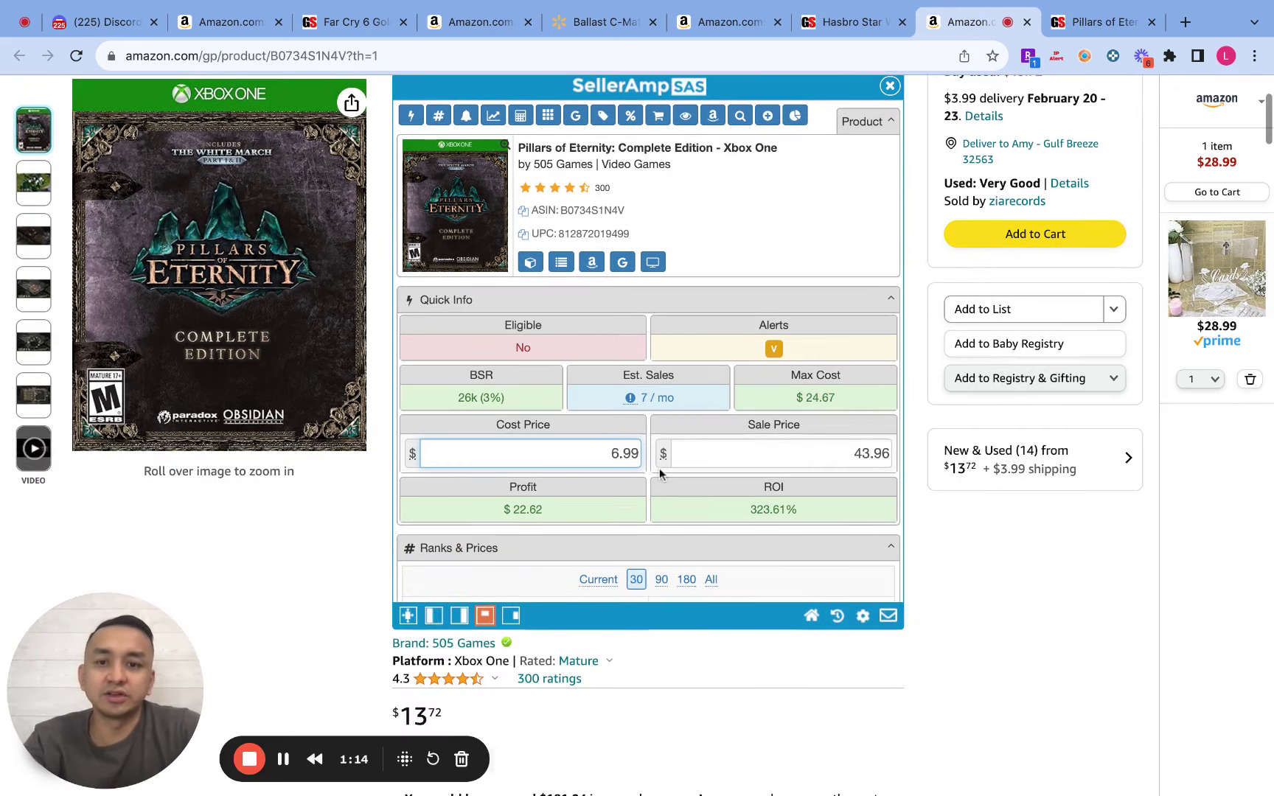
scroll(551, 432, up, 2)
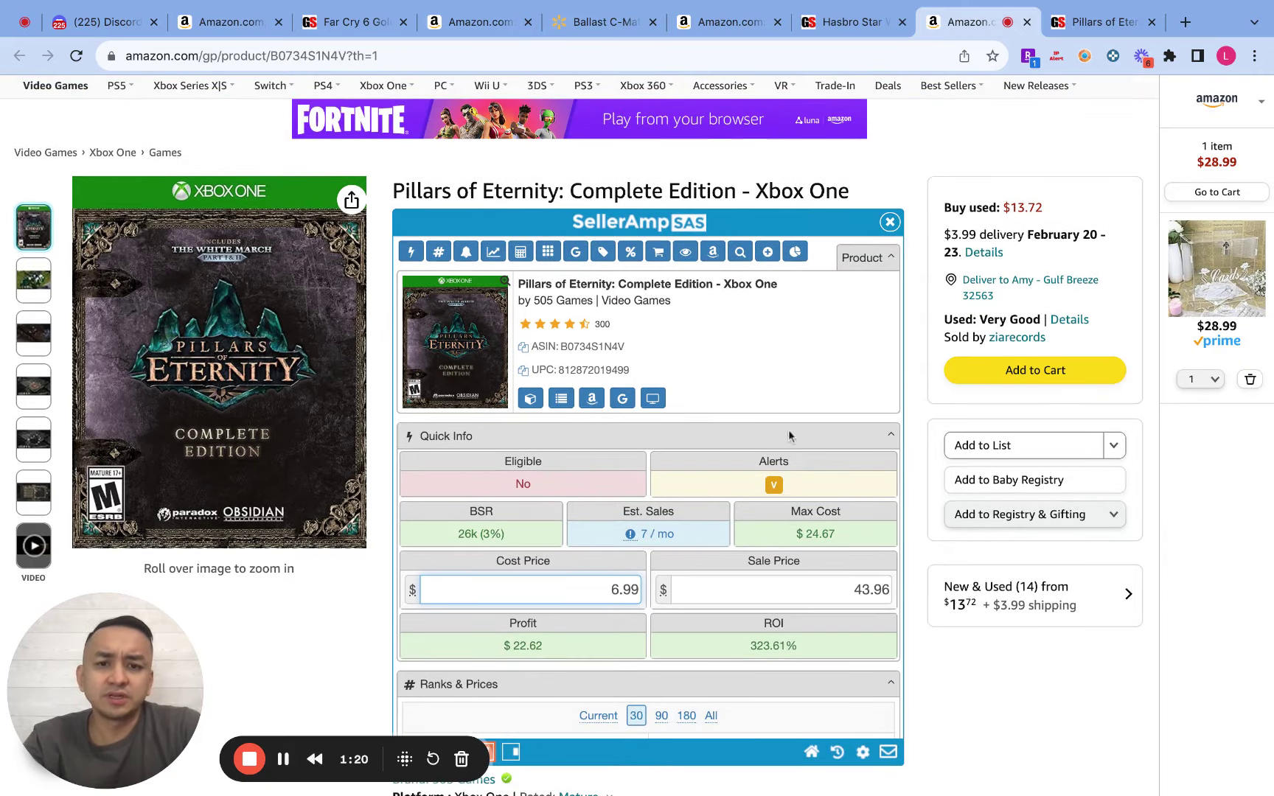
scroll(662, 486, down, 2)
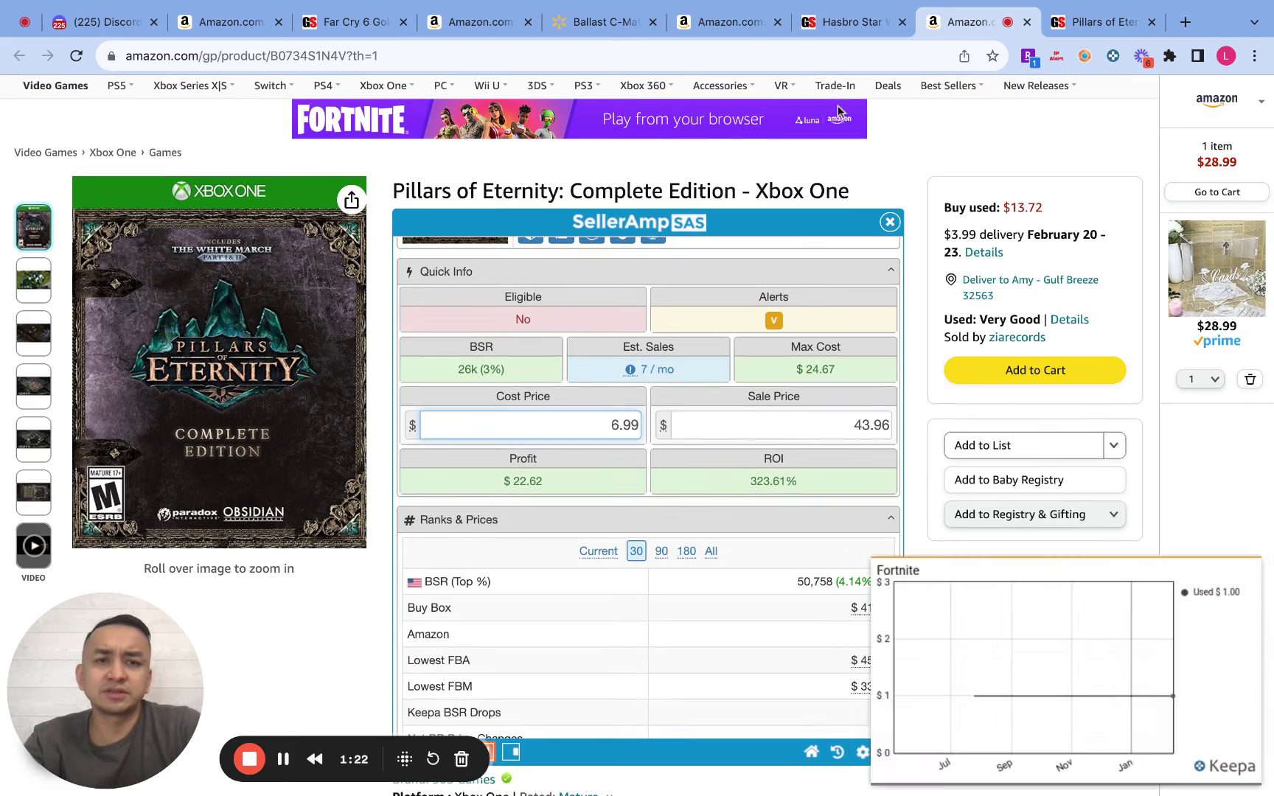
Examine the GameStop page's price, features, specifications and reviews, and highlight the item's condition
click(1091, 25)
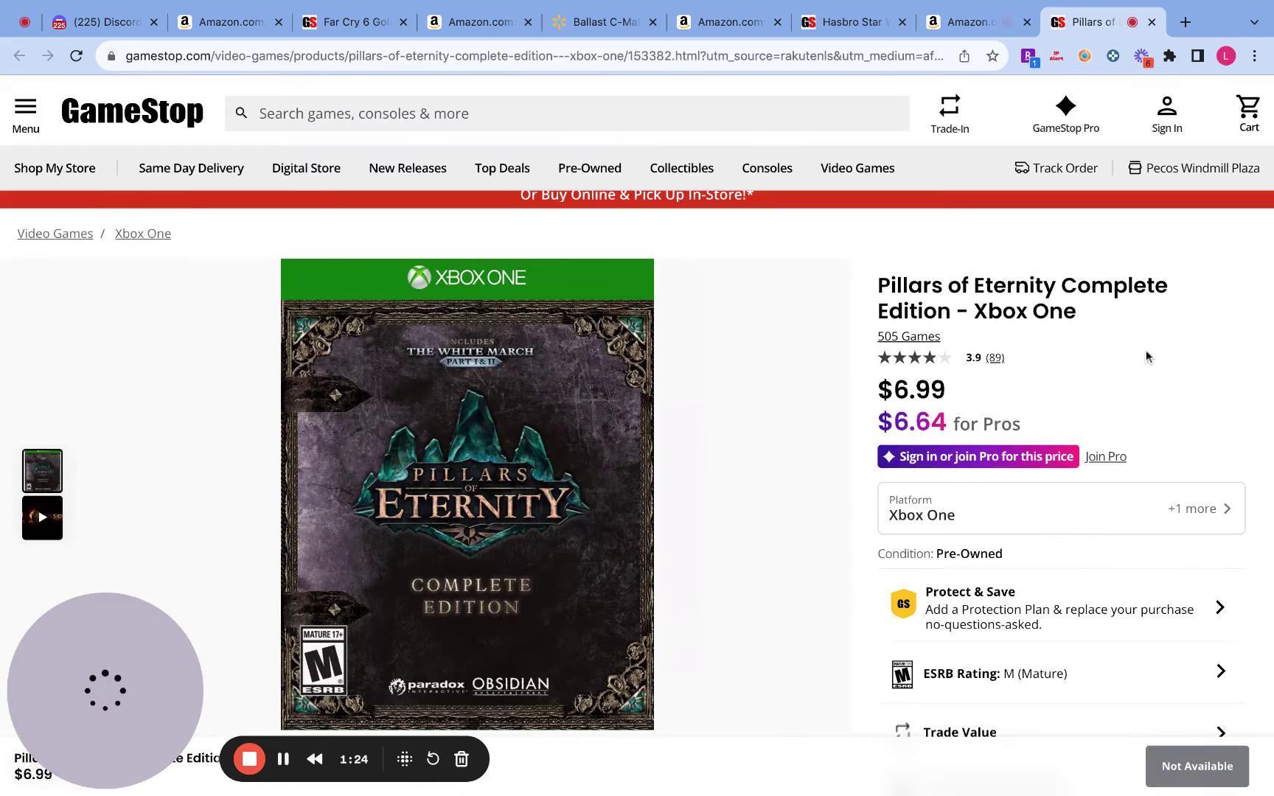
scroll(1236, 381, down, 2)
scroll(1238, 383, up, 2)
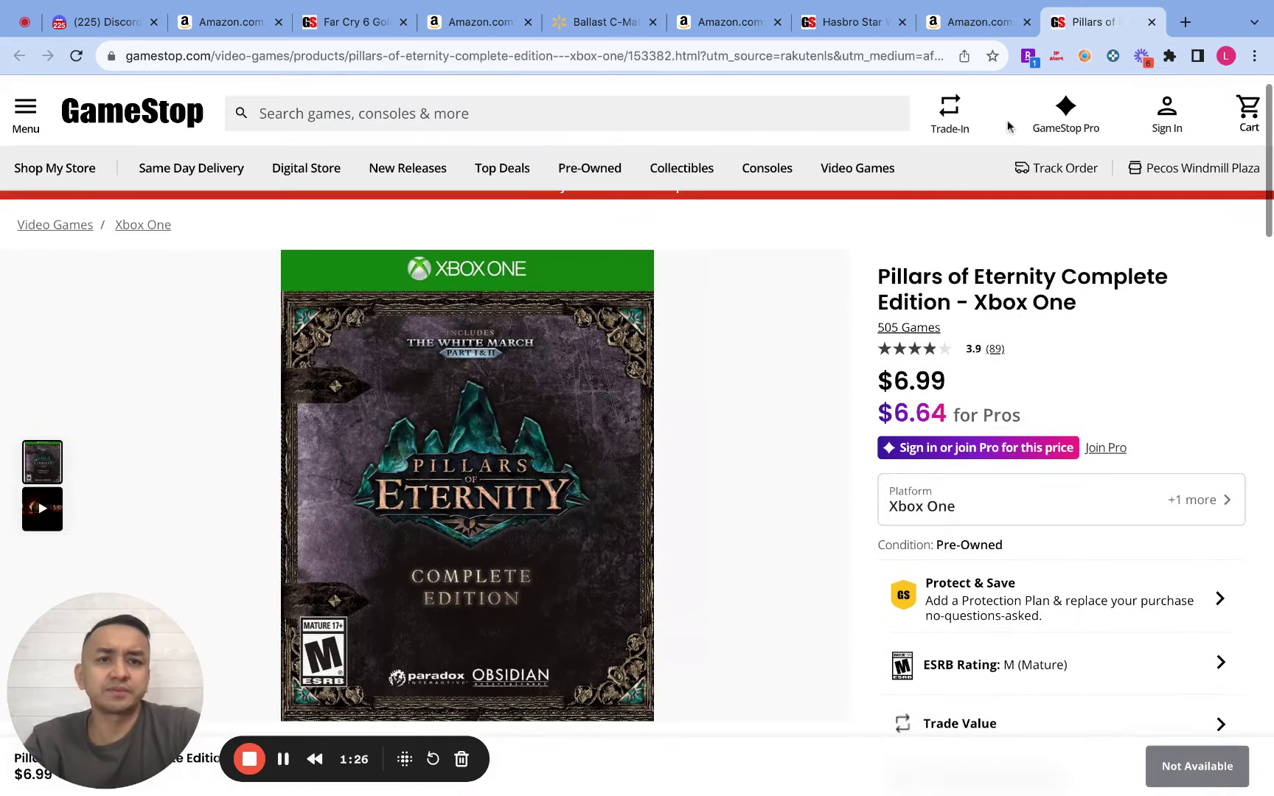
click(980, 23)
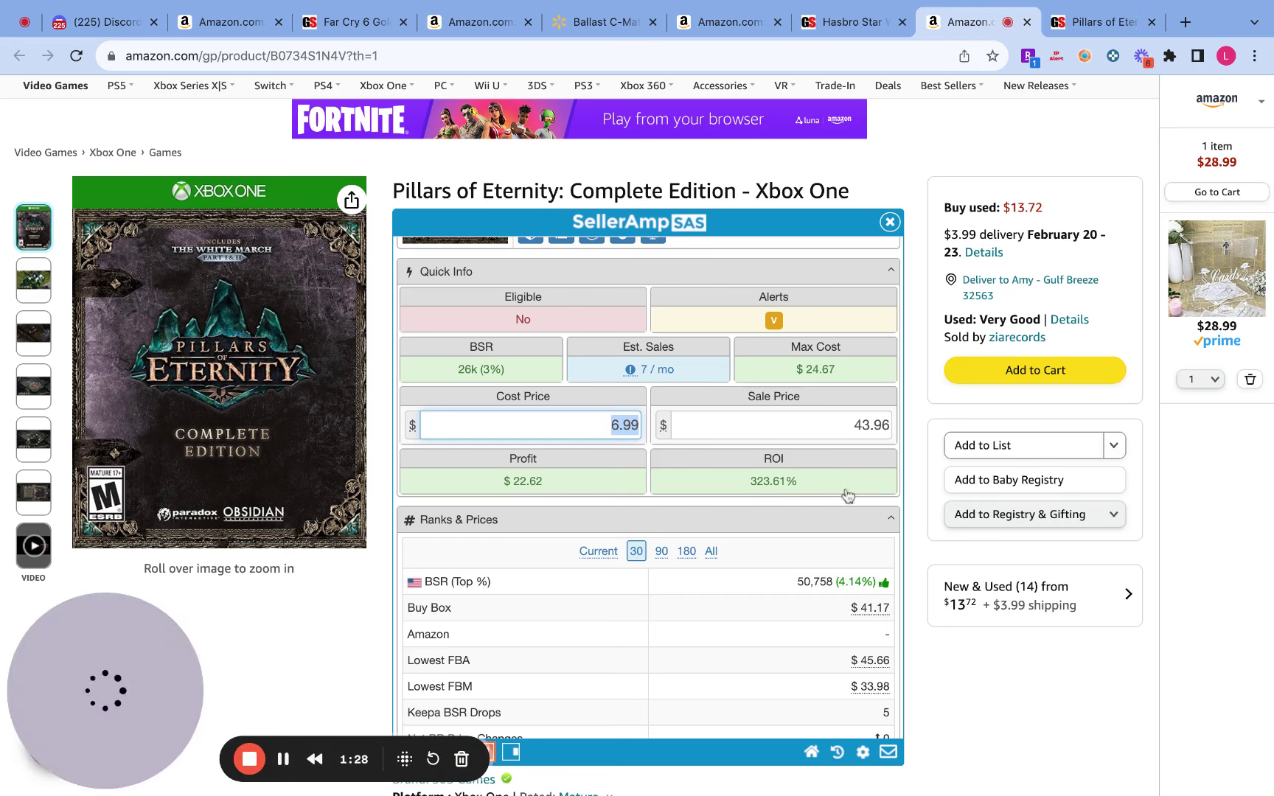
click(1091, 24)
scroll(1227, 416, down, 2)
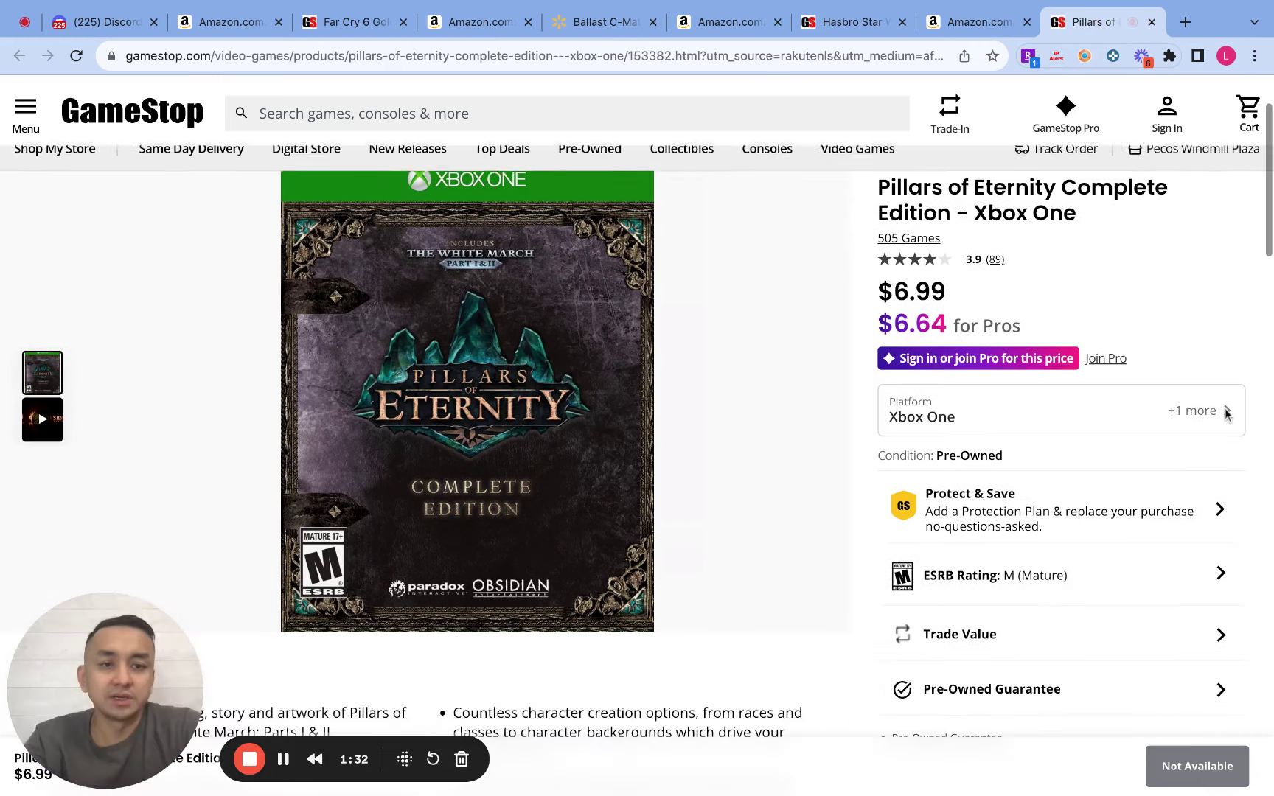
scroll(1246, 317, down, 5)
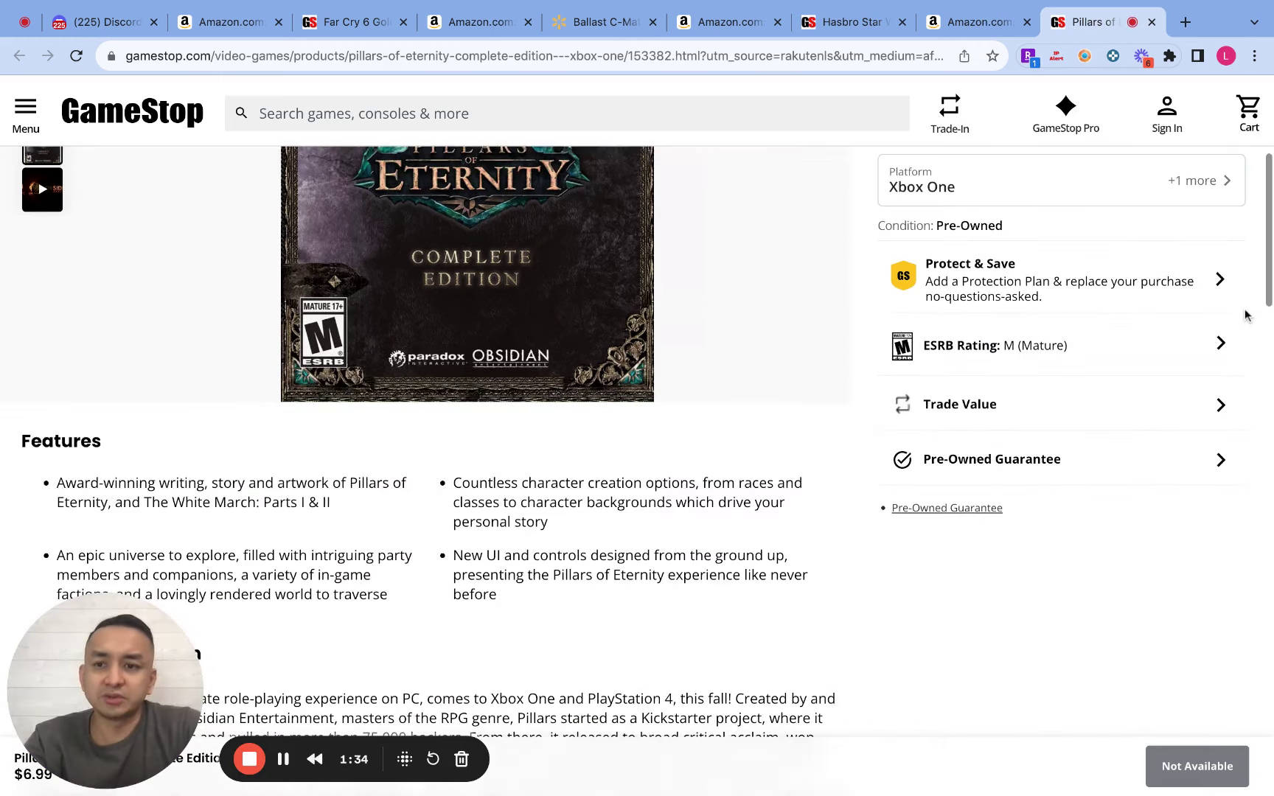
scroll(819, 412, down, 10)
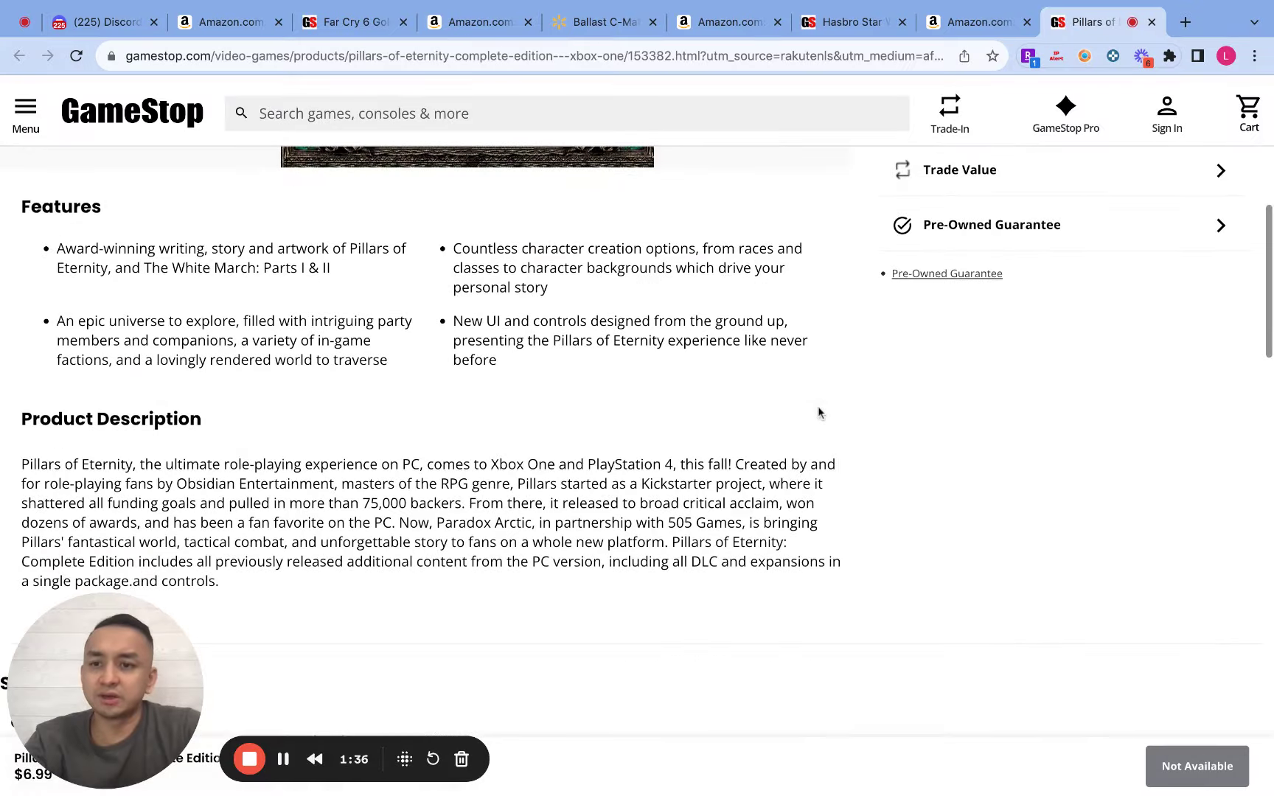
scroll(819, 412, down, 20)
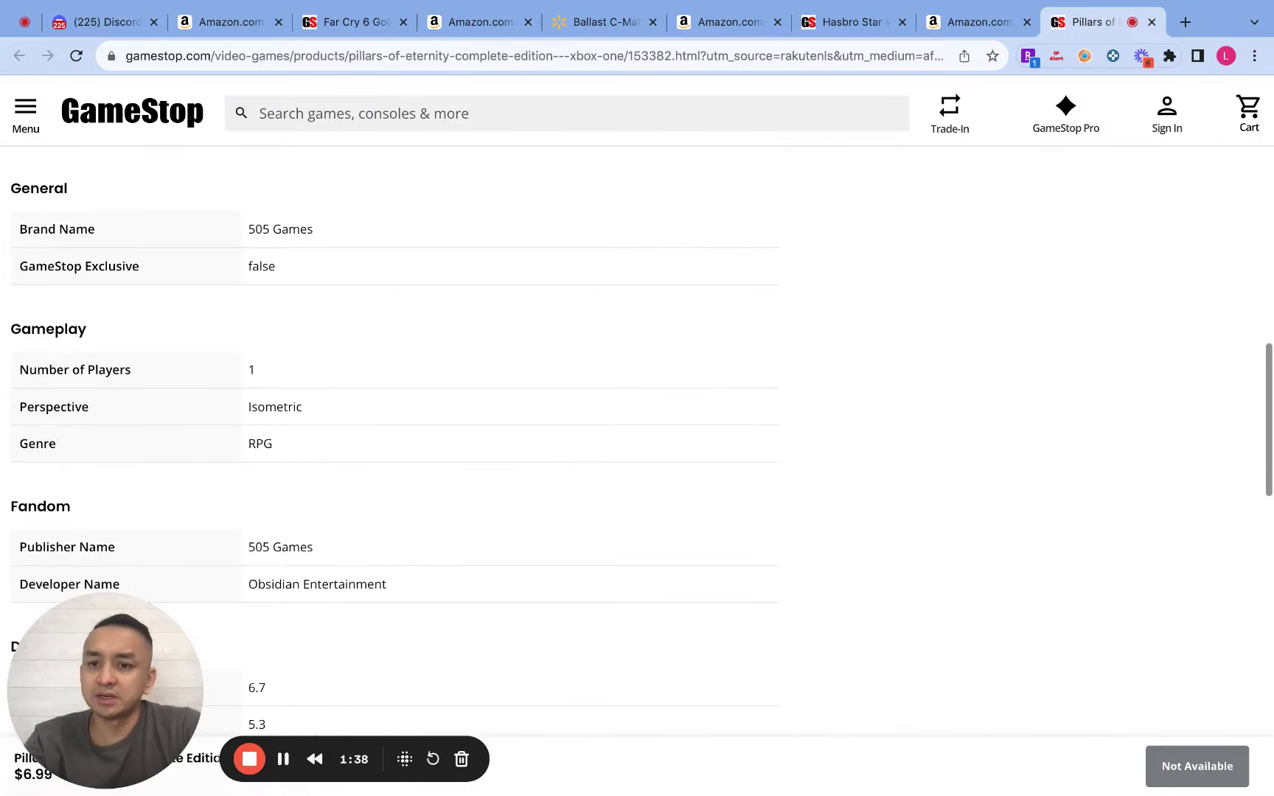
scroll(637, 442, down, 8)
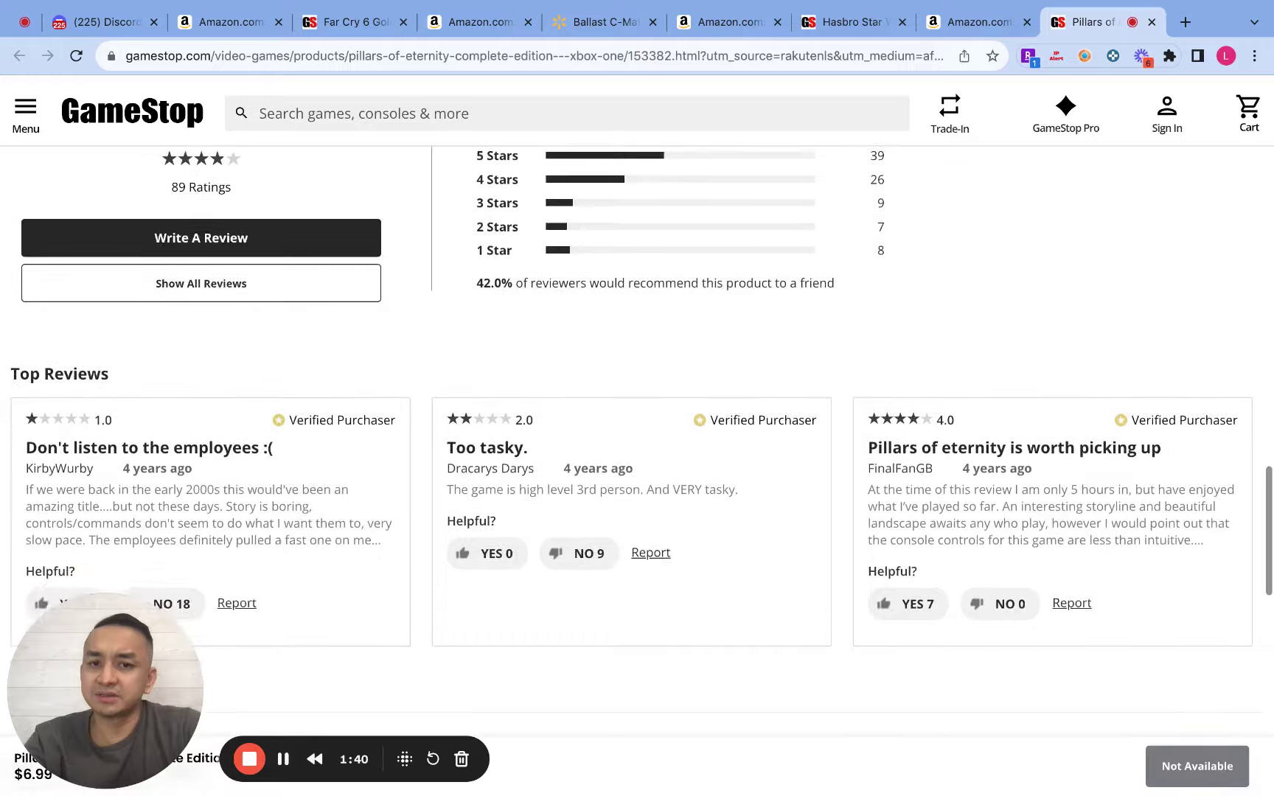
scroll(637, 442, up, 20)
scroll(847, 421, up, 9)
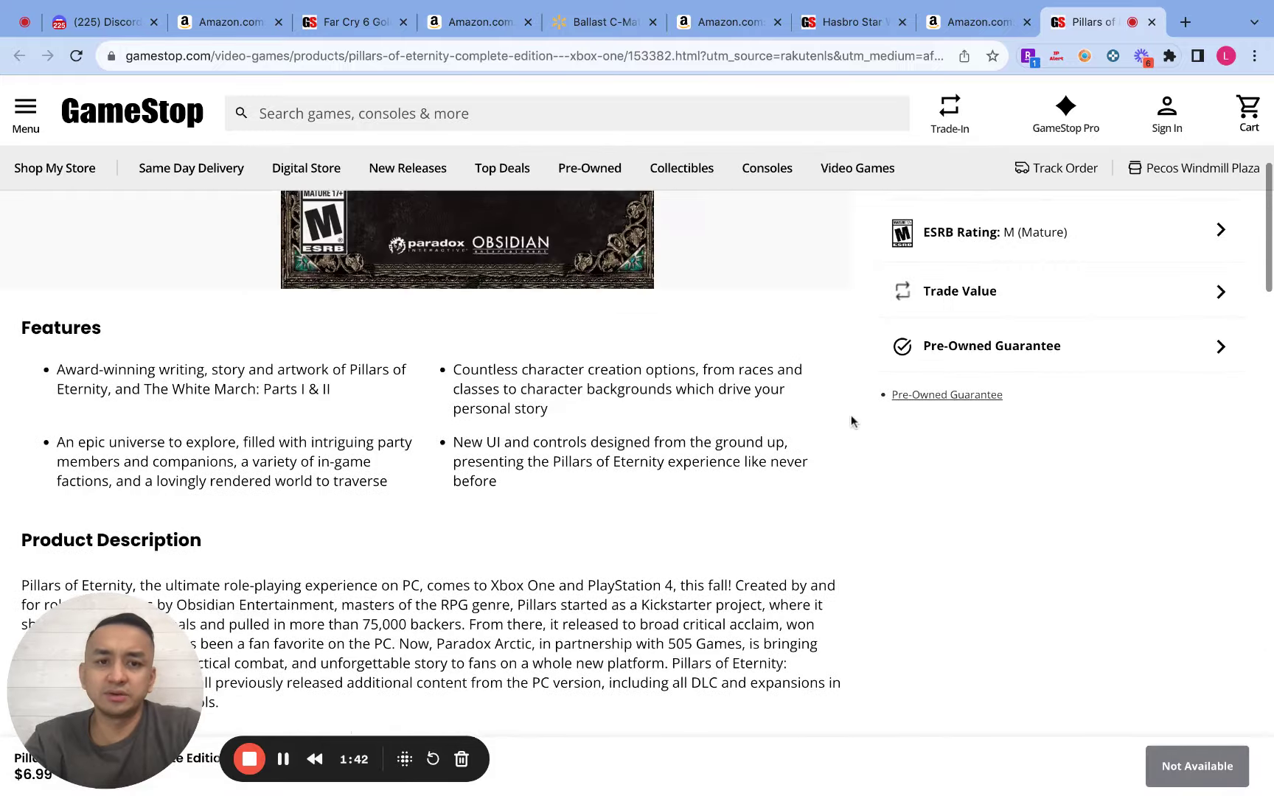
scroll(859, 434, up, 4)
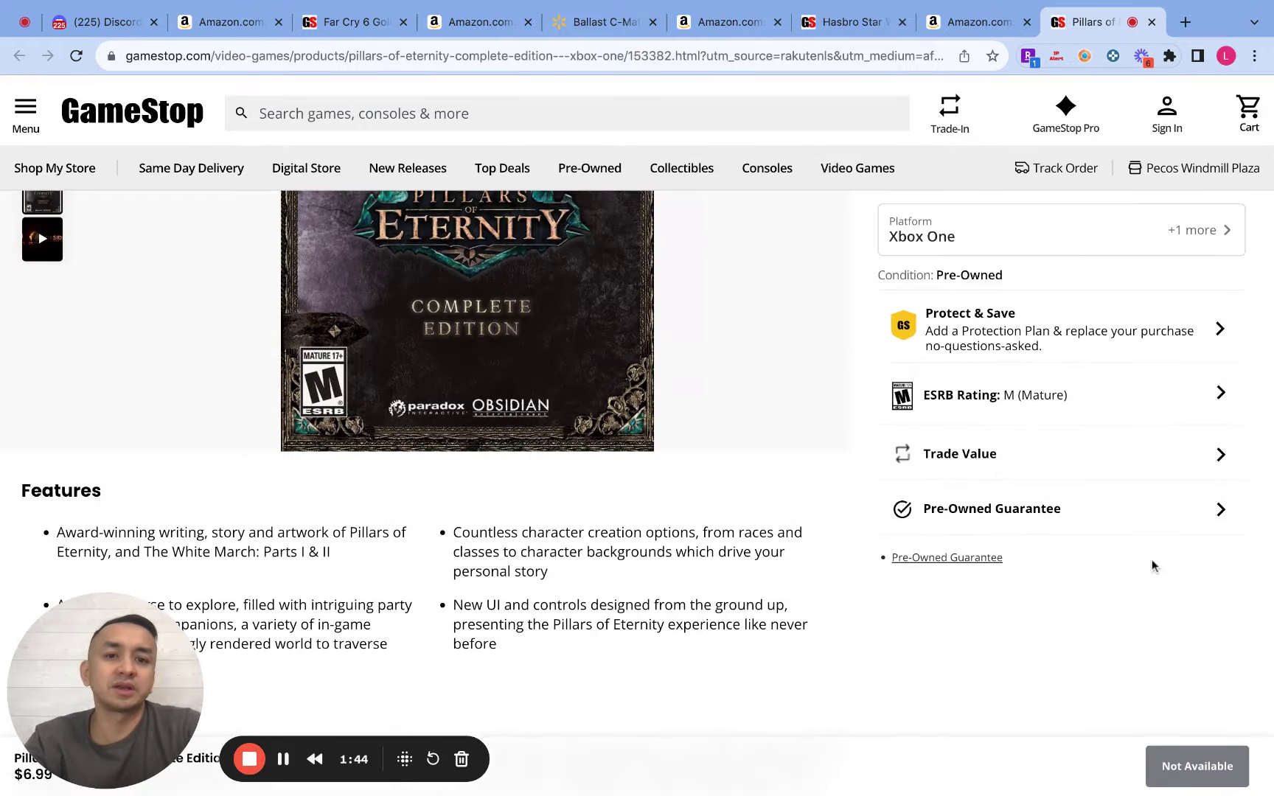
scroll(1230, 552, up, 2)
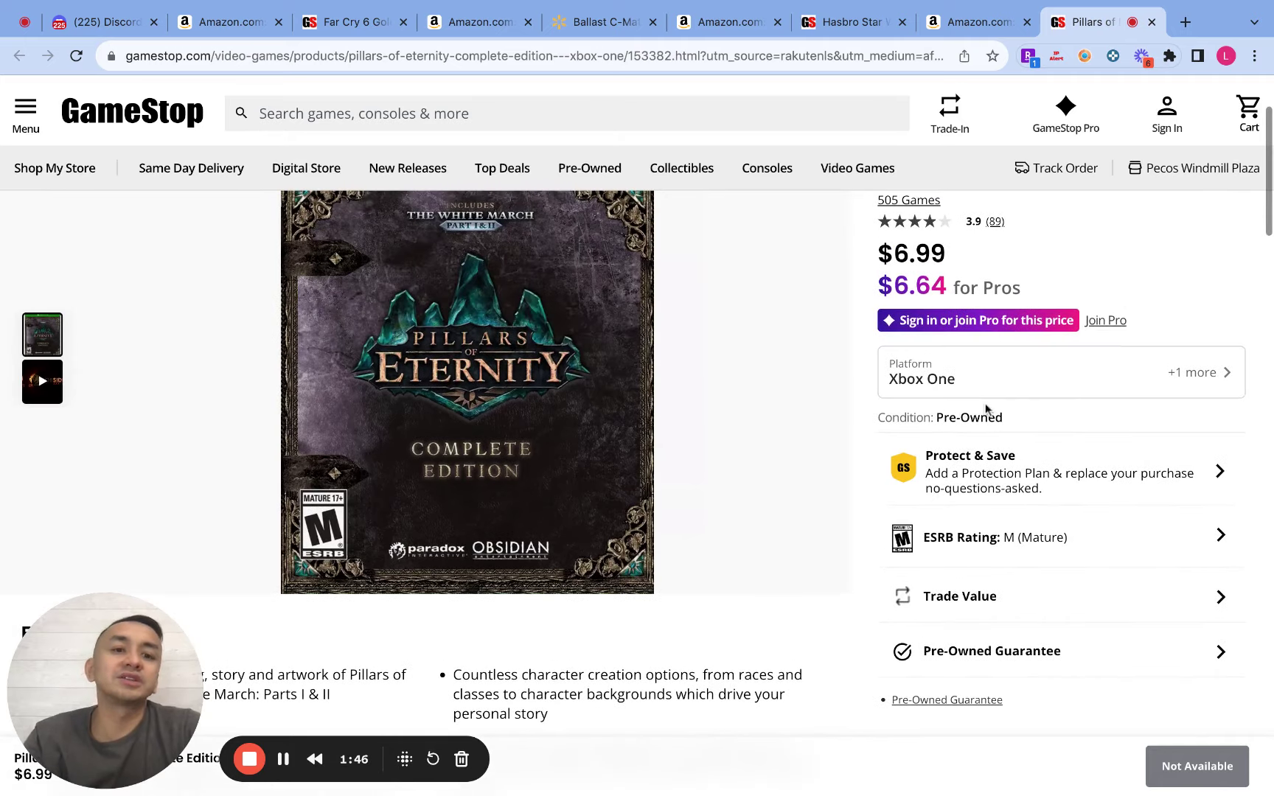
double_click(939, 418)
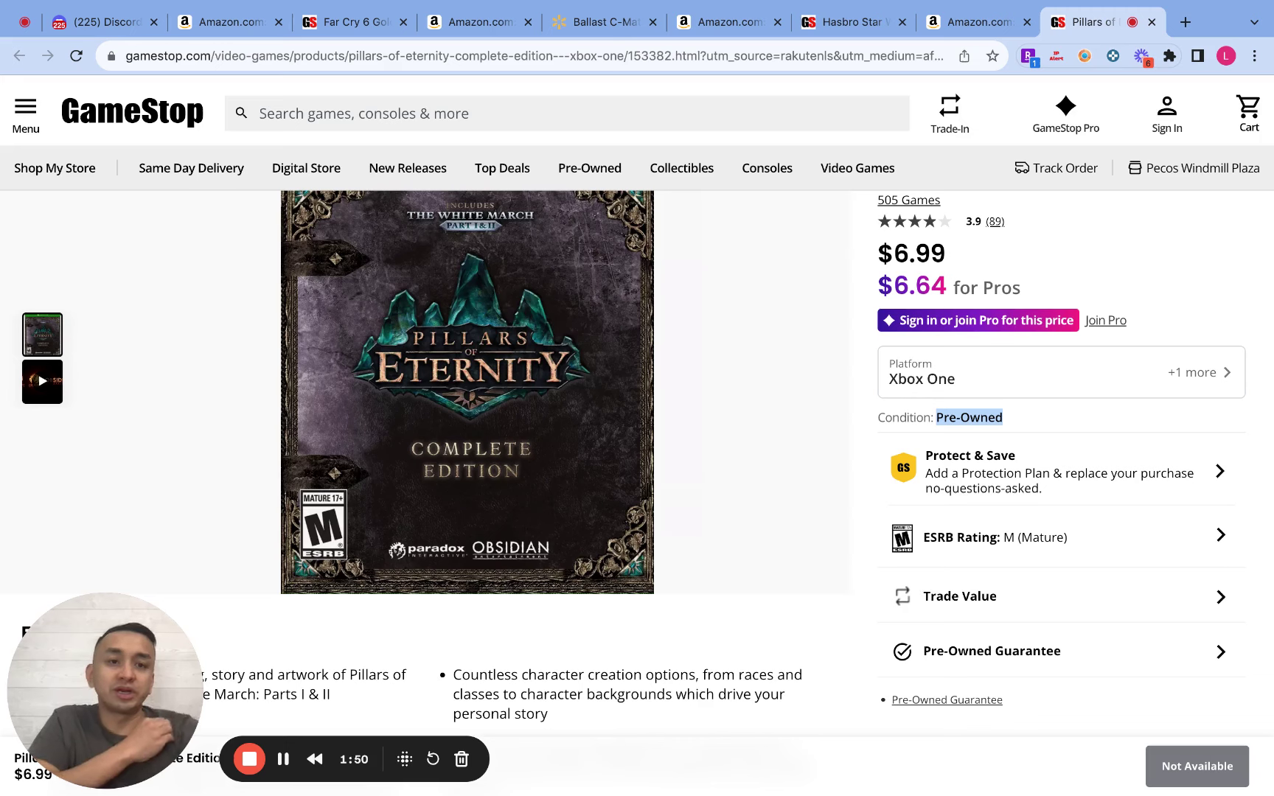
Open the New & Used offers for the Amazon listing and examine each seller's condition, price and delivery
click(984, 25)
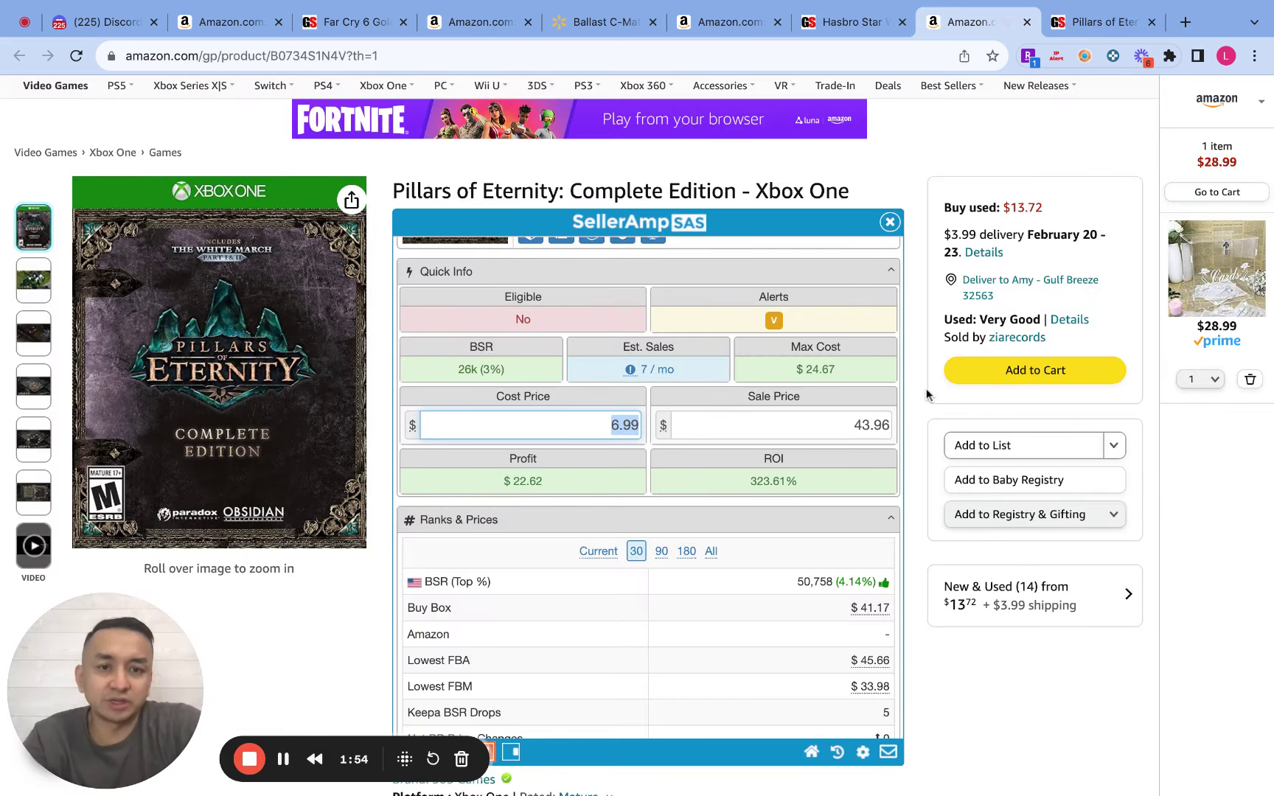
scroll(917, 401, down, 4)
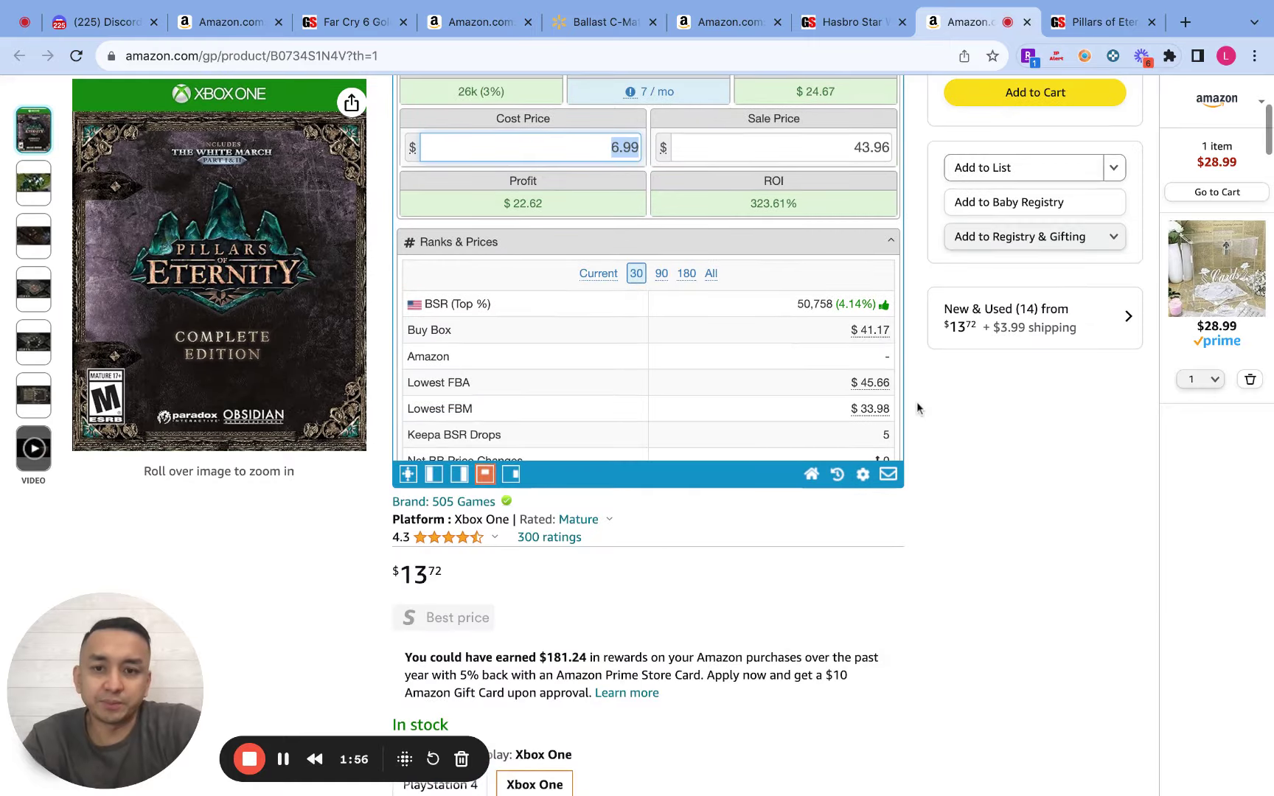
scroll(916, 401, down, 2)
scroll(915, 406, up, 6)
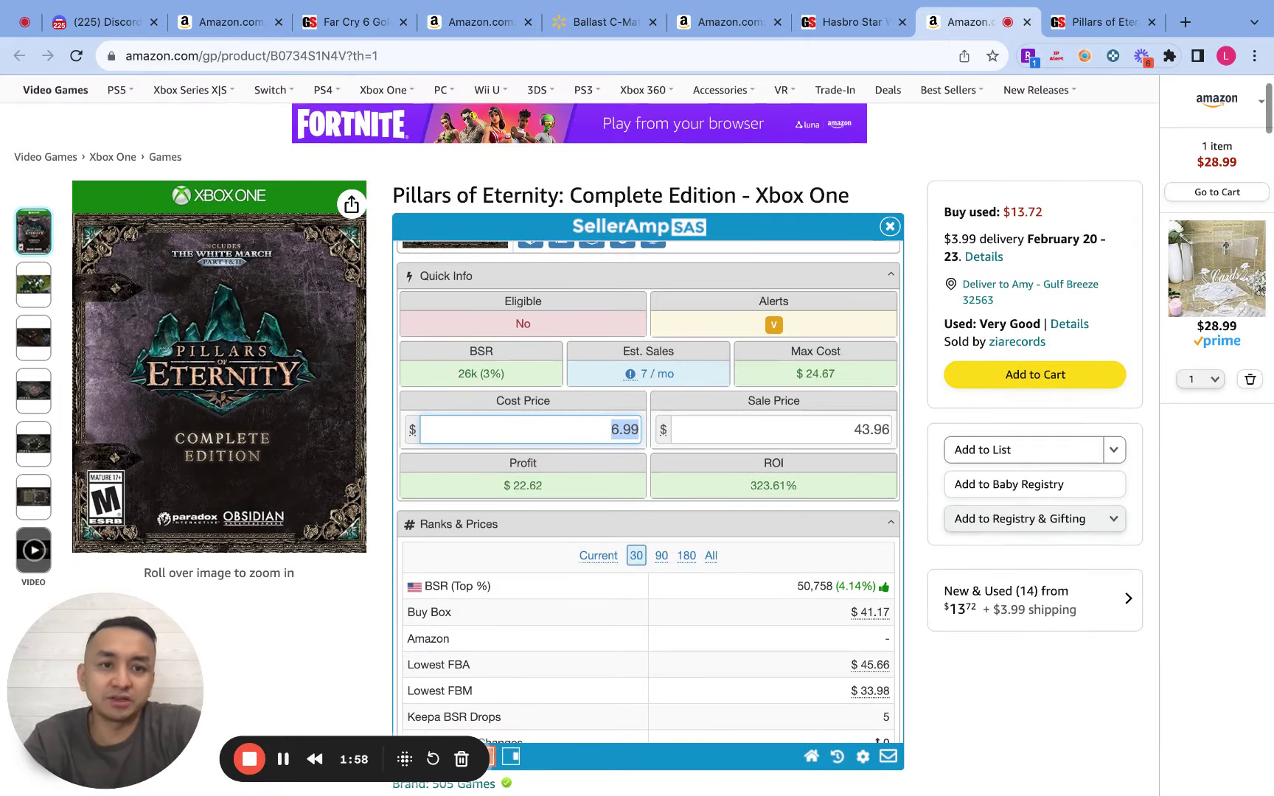
click(1087, 597)
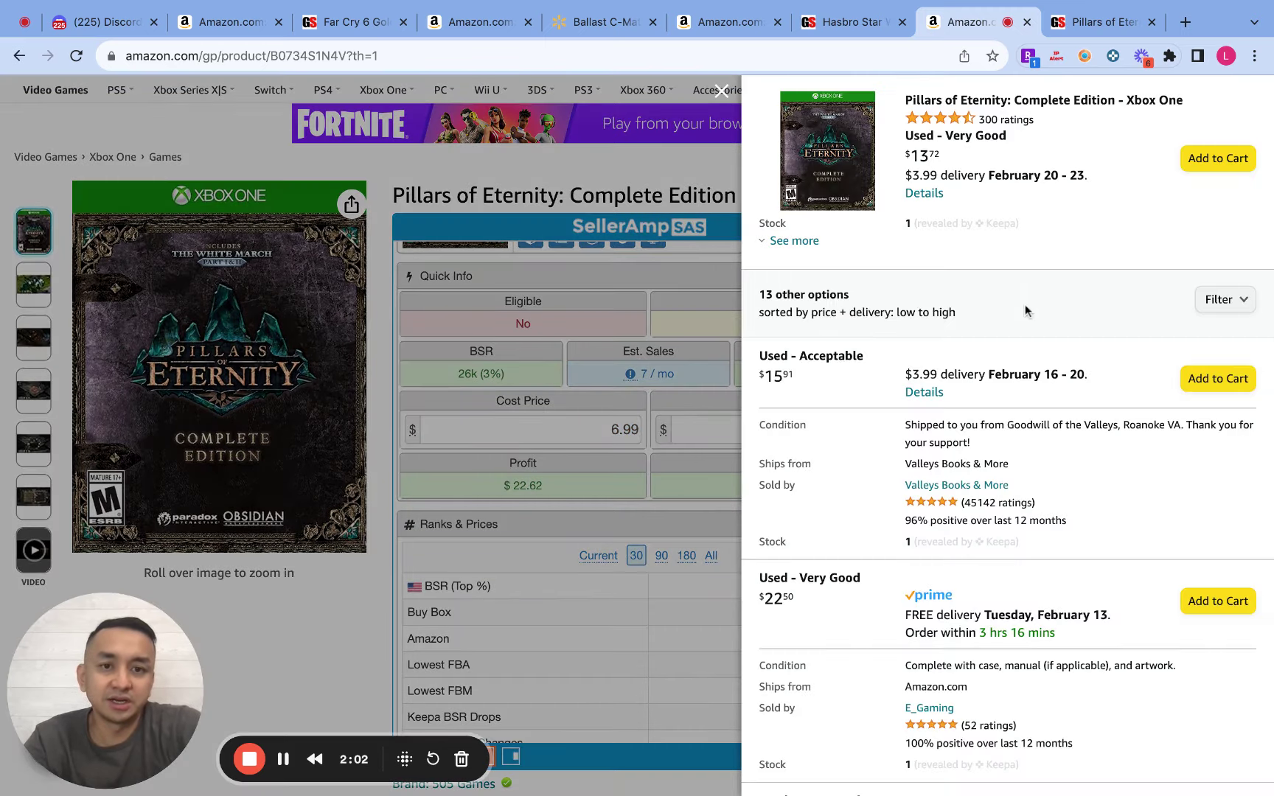
scroll(818, 379, down, 8)
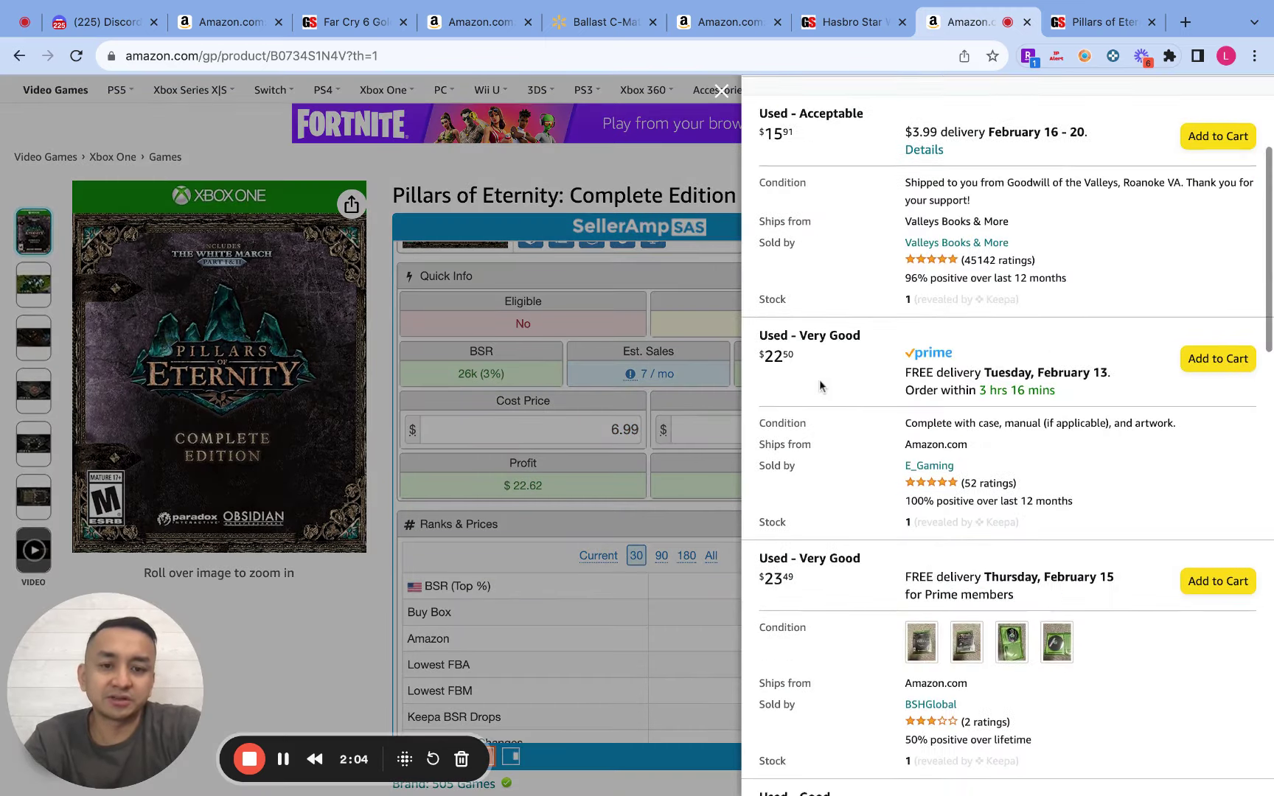
scroll(818, 379, down, 10)
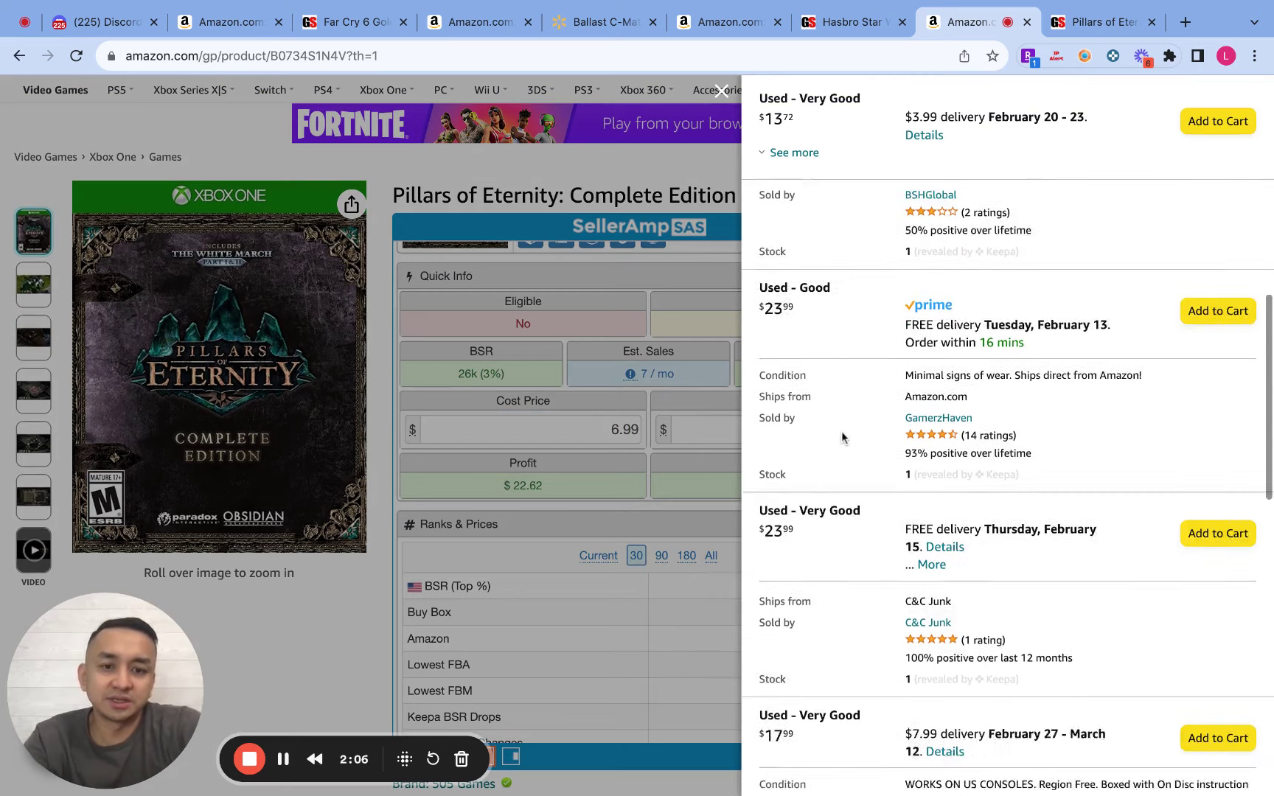
scroll(842, 437, down, 7)
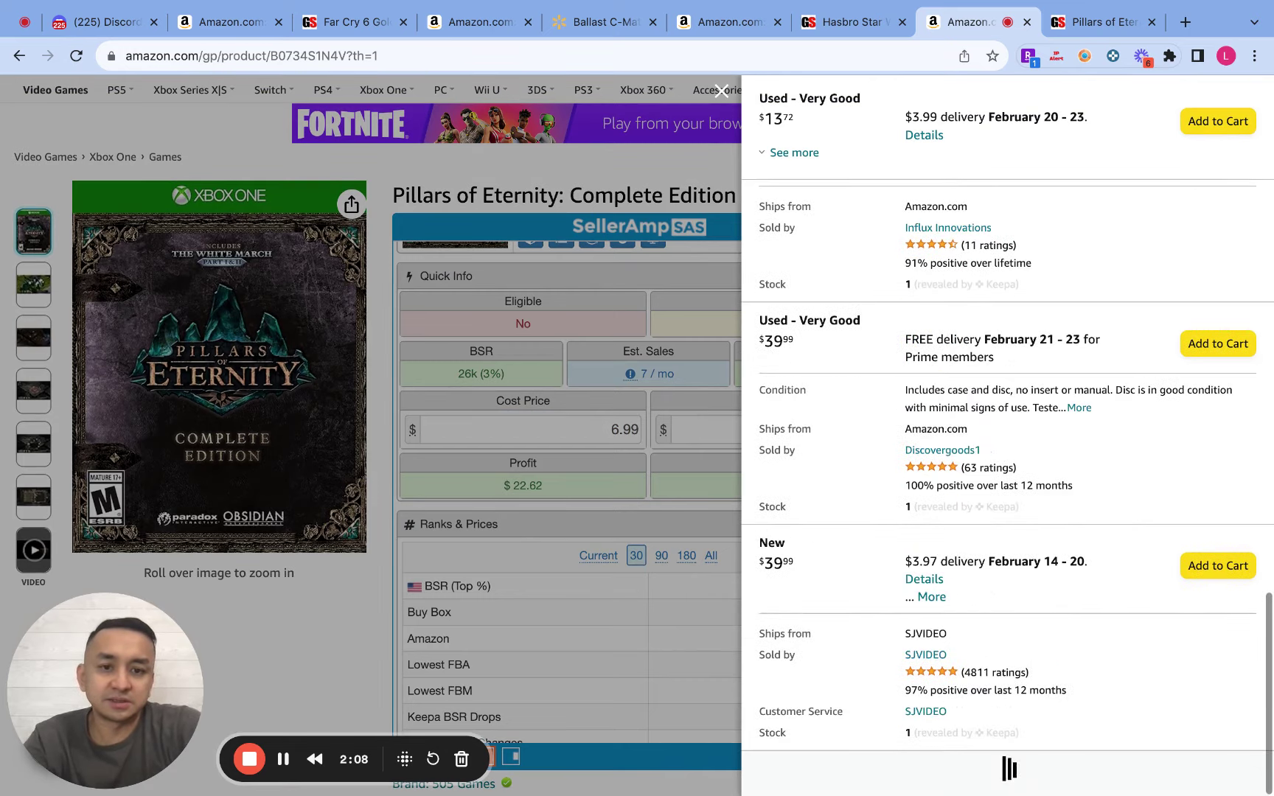
scroll(1006, 434, up, 15)
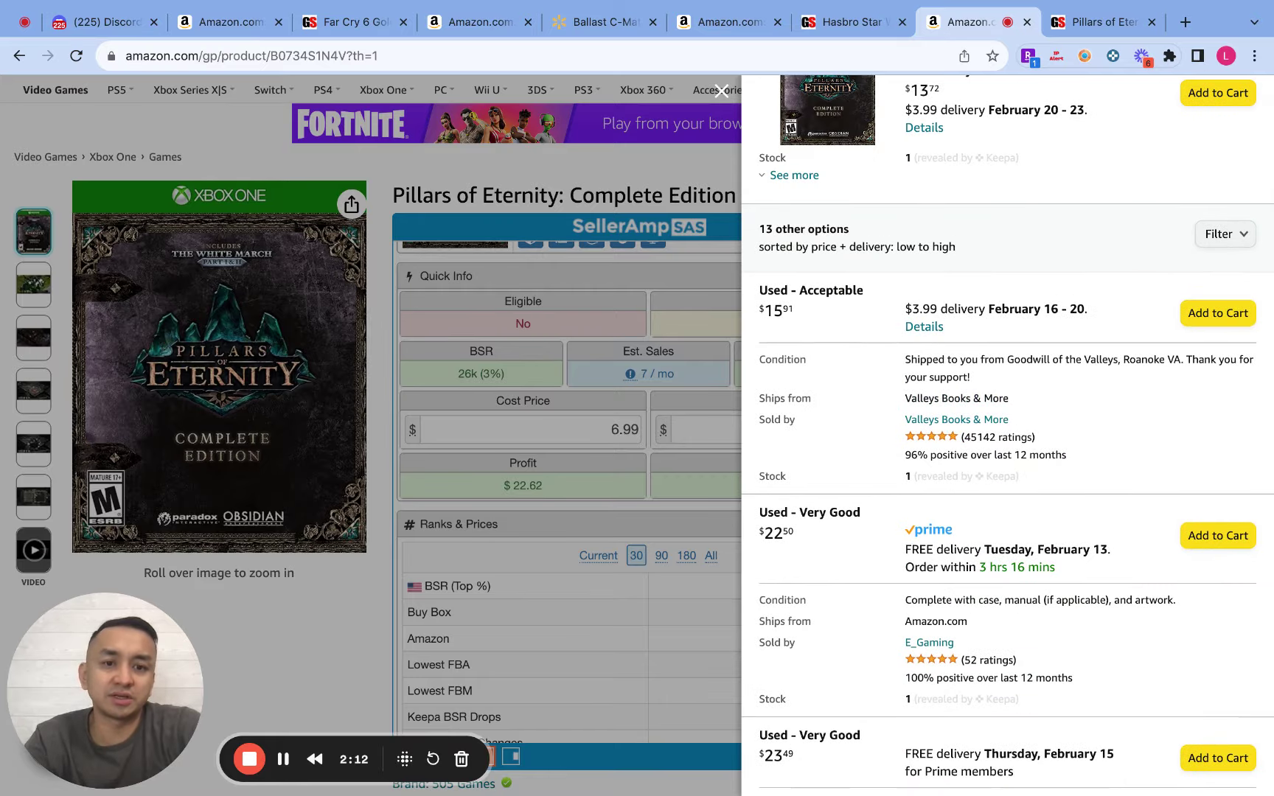
Compare the remaining used Pillars of Eternity offers, close the offers list, and set the SellerAmp sale price to 23.49
scroll(1007, 434, down, 2)
scroll(1007, 434, down, 2)
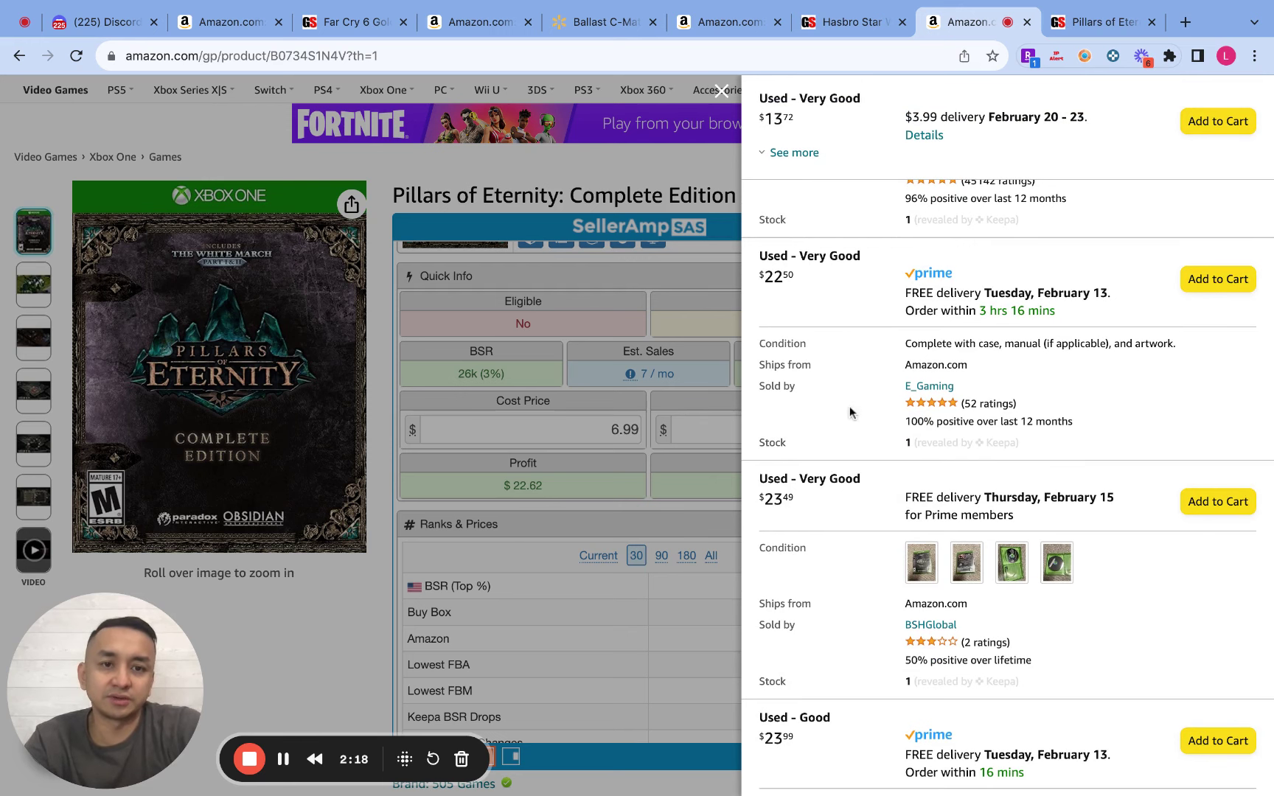
scroll(849, 405, up, 1)
scroll(793, 607, down, 3)
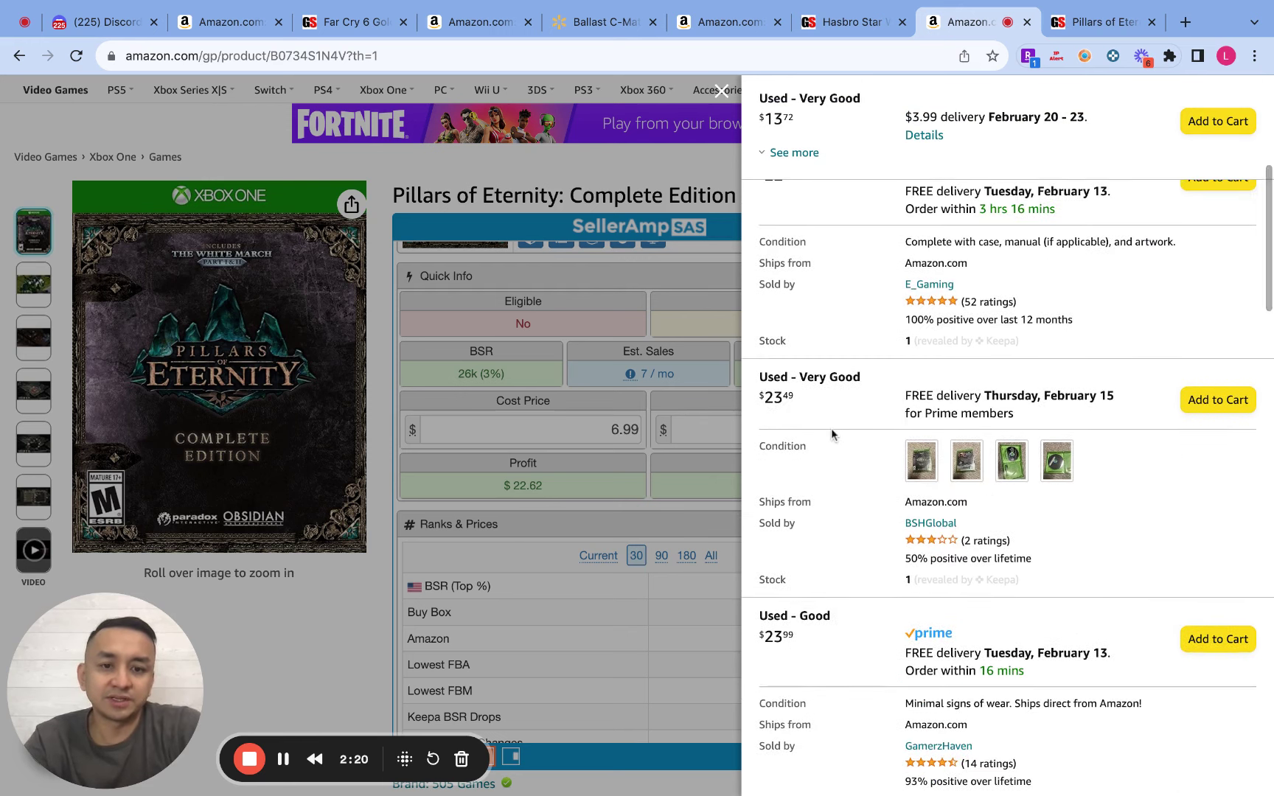
click(700, 176)
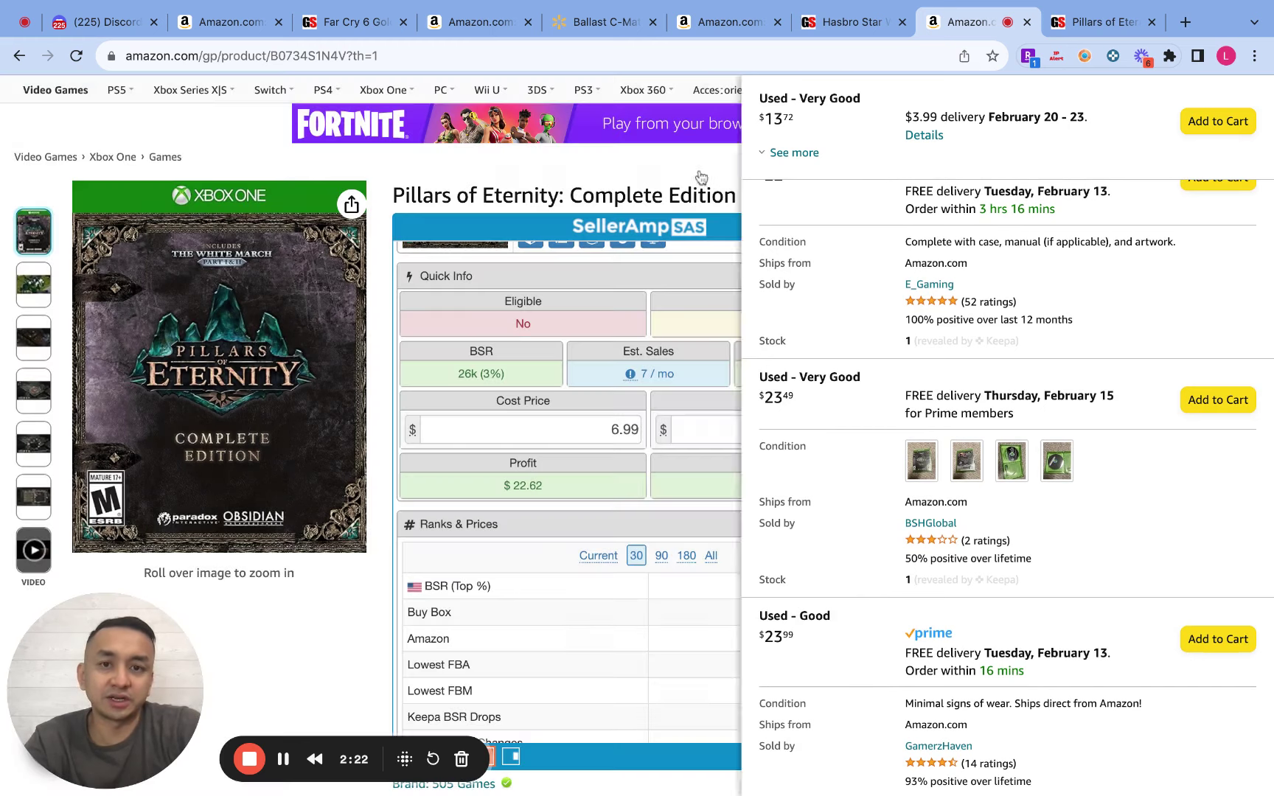
click(835, 435)
text(23.49)
click(907, 492)
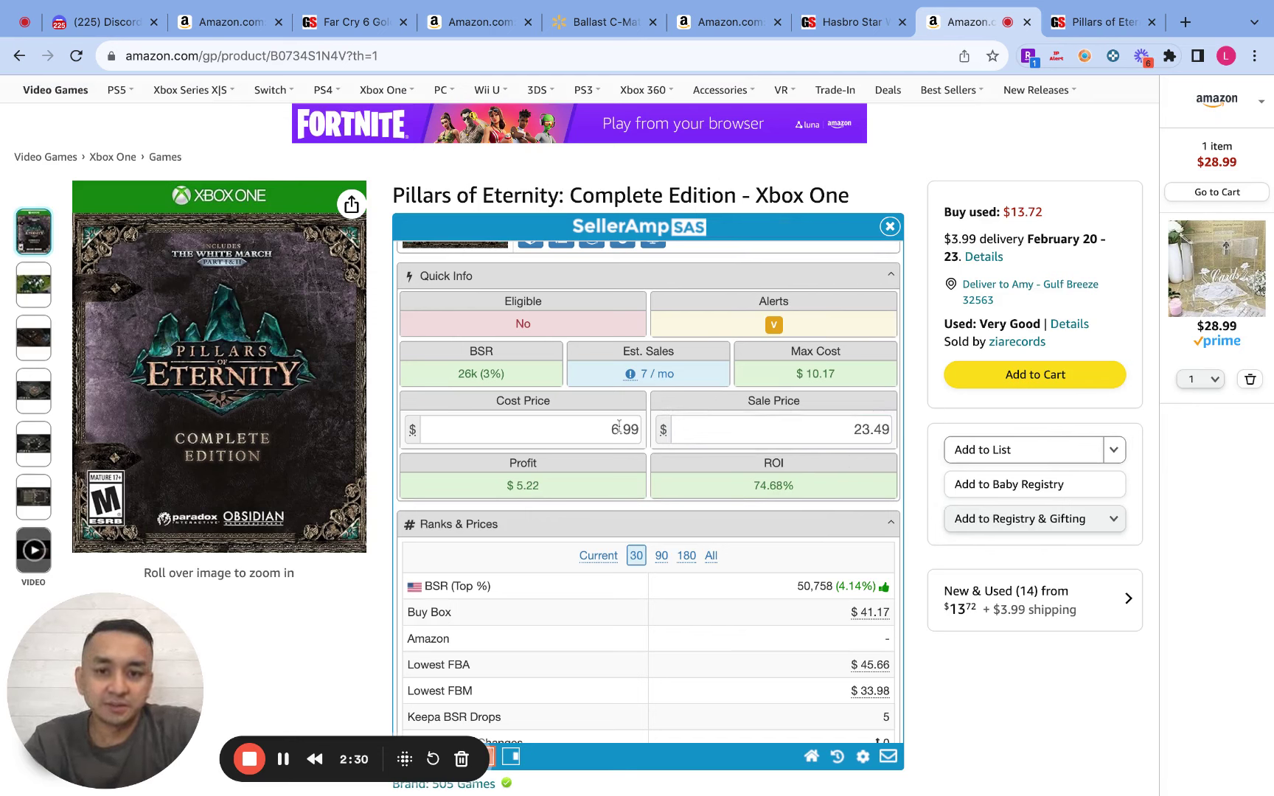
Review the profit, ROI, estimated sales, ranks and variation alert for Pillars of Eternity in SellerAmp
scroll(911, 442, down, 2)
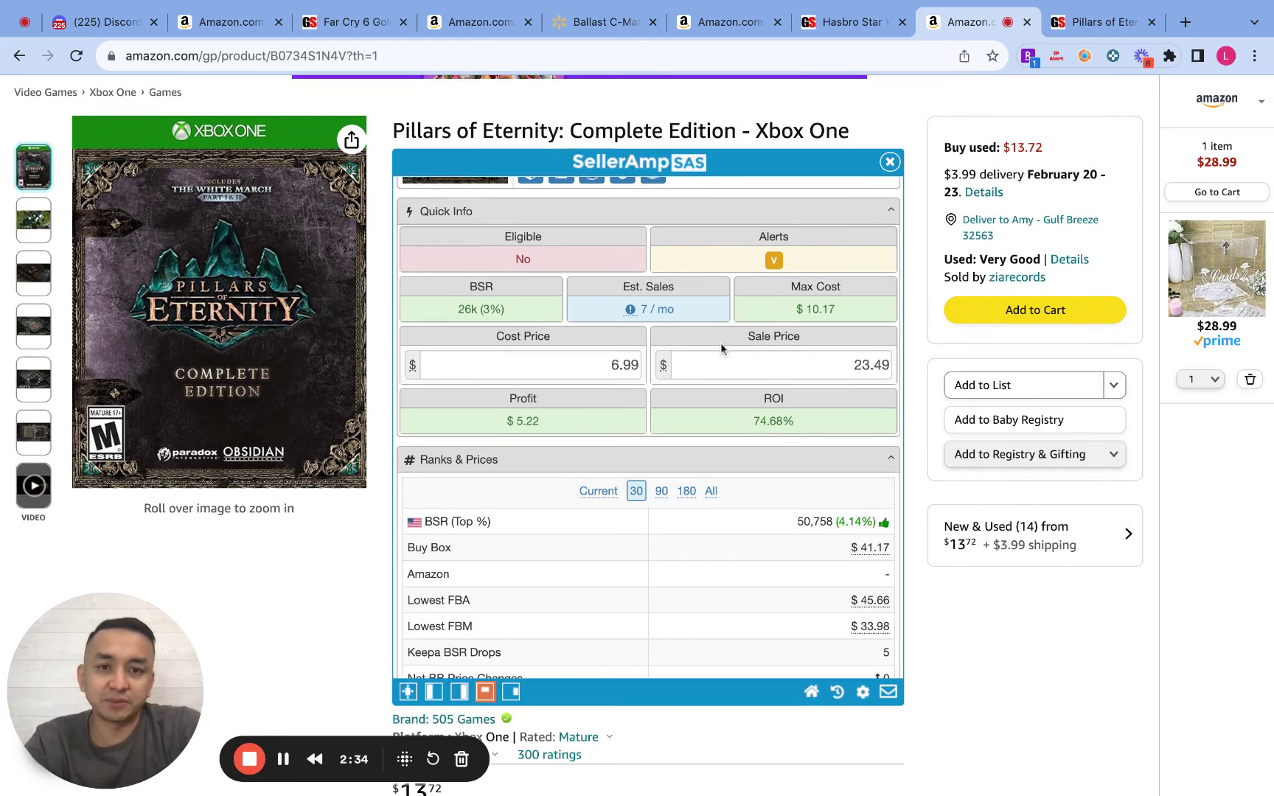
mouse_move(643, 309)
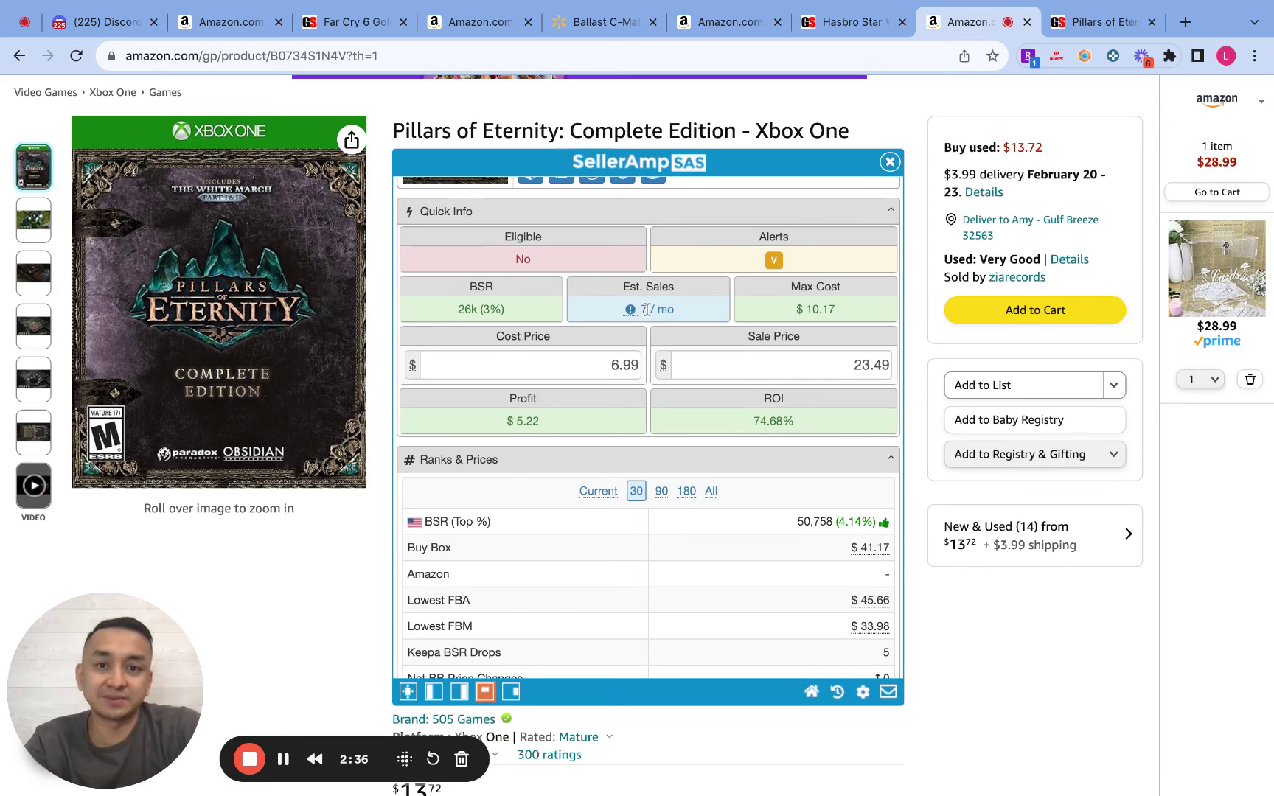
scroll(614, 332, down, 3)
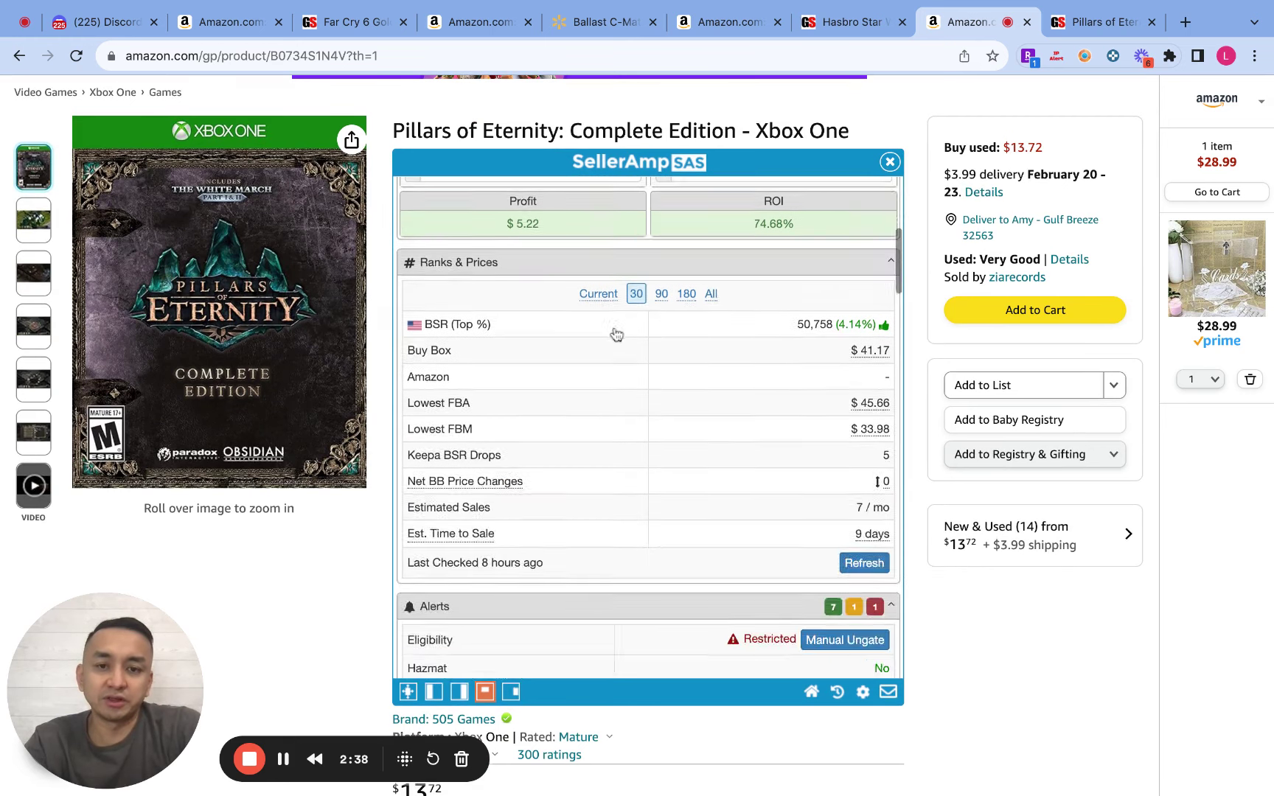
scroll(733, 252, up, 3)
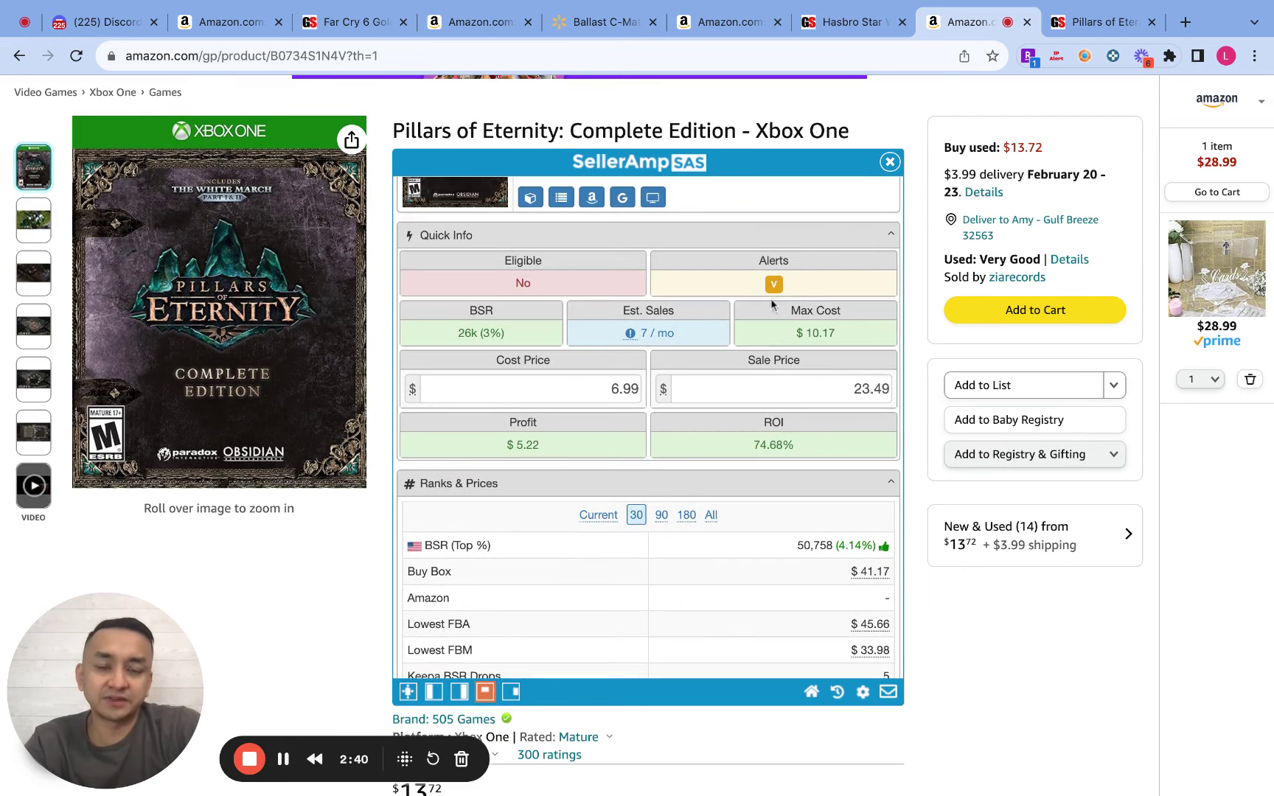
mouse_move(779, 289)
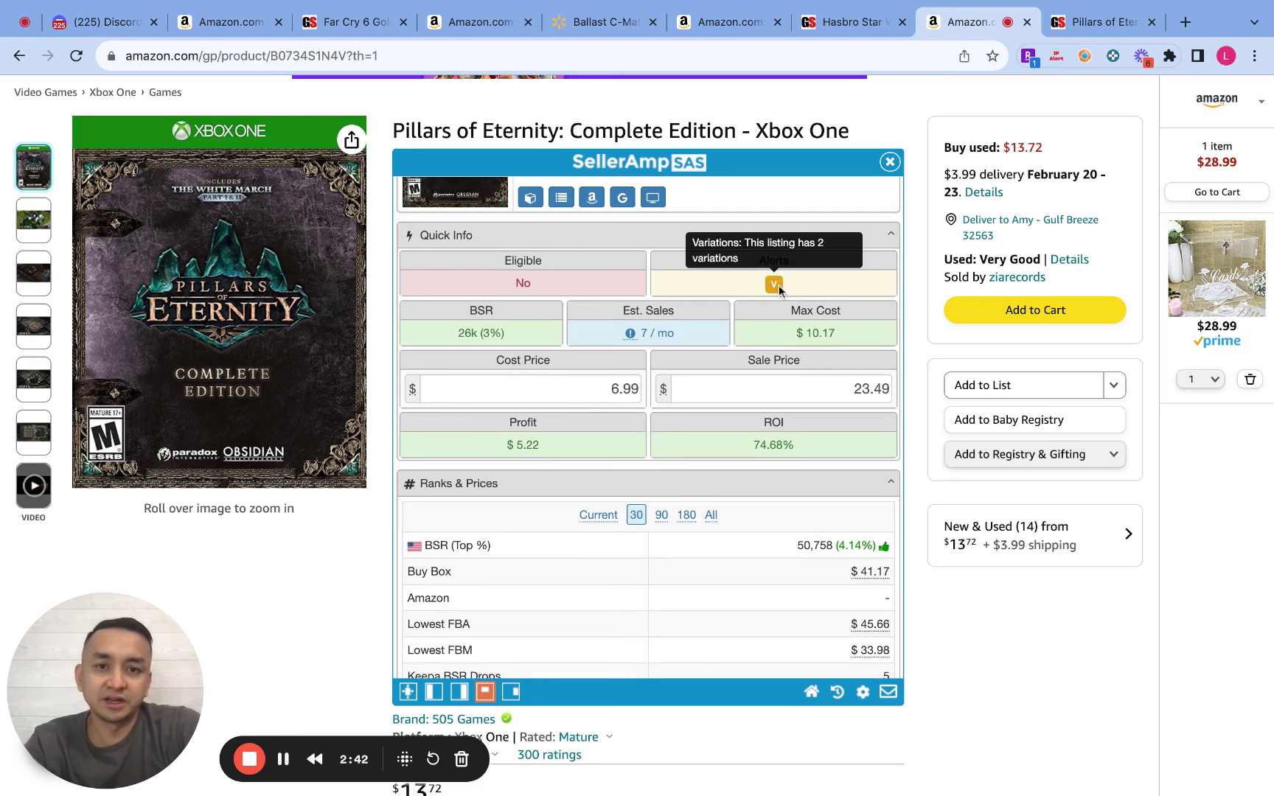
Run the SellerAmp review percentage check for the listing's platform variations and examine the split between PlayStation 4 and Xbox One
scroll(619, 392, down, 15)
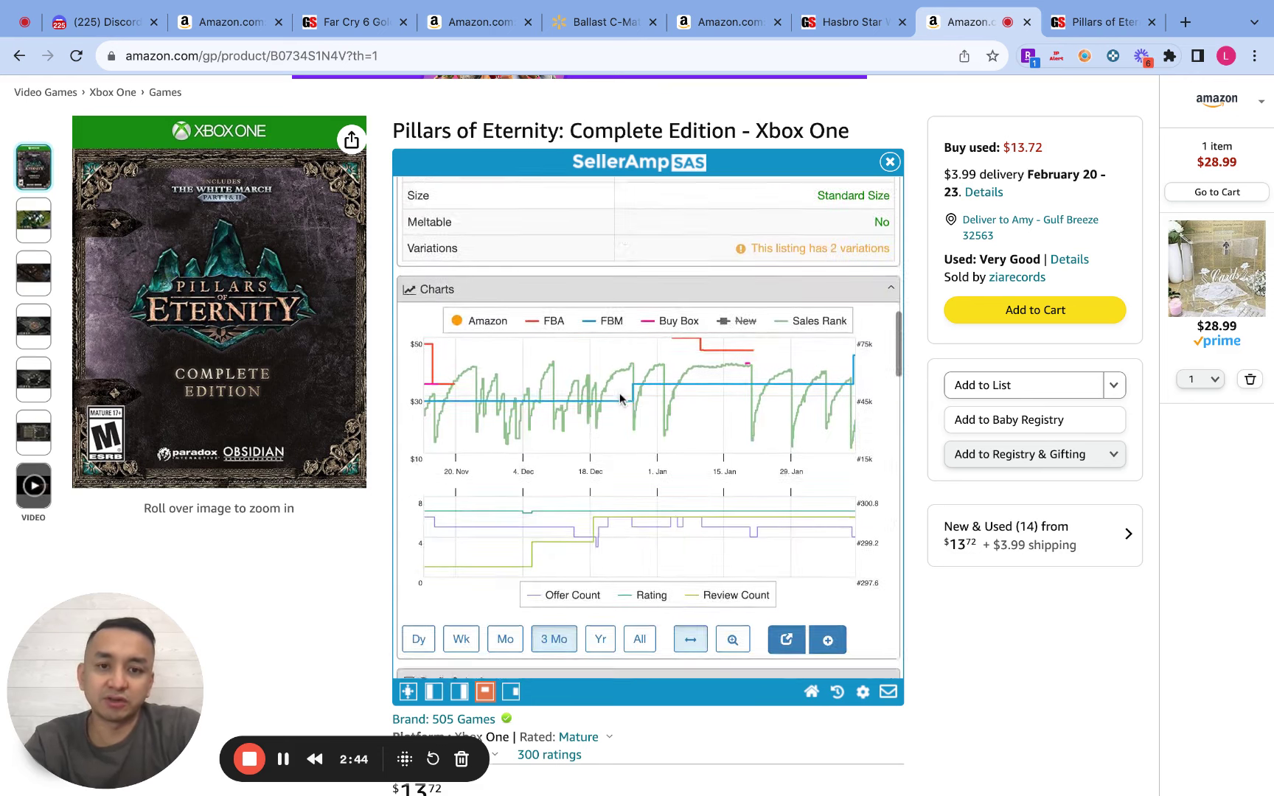
scroll(619, 398, down, 10)
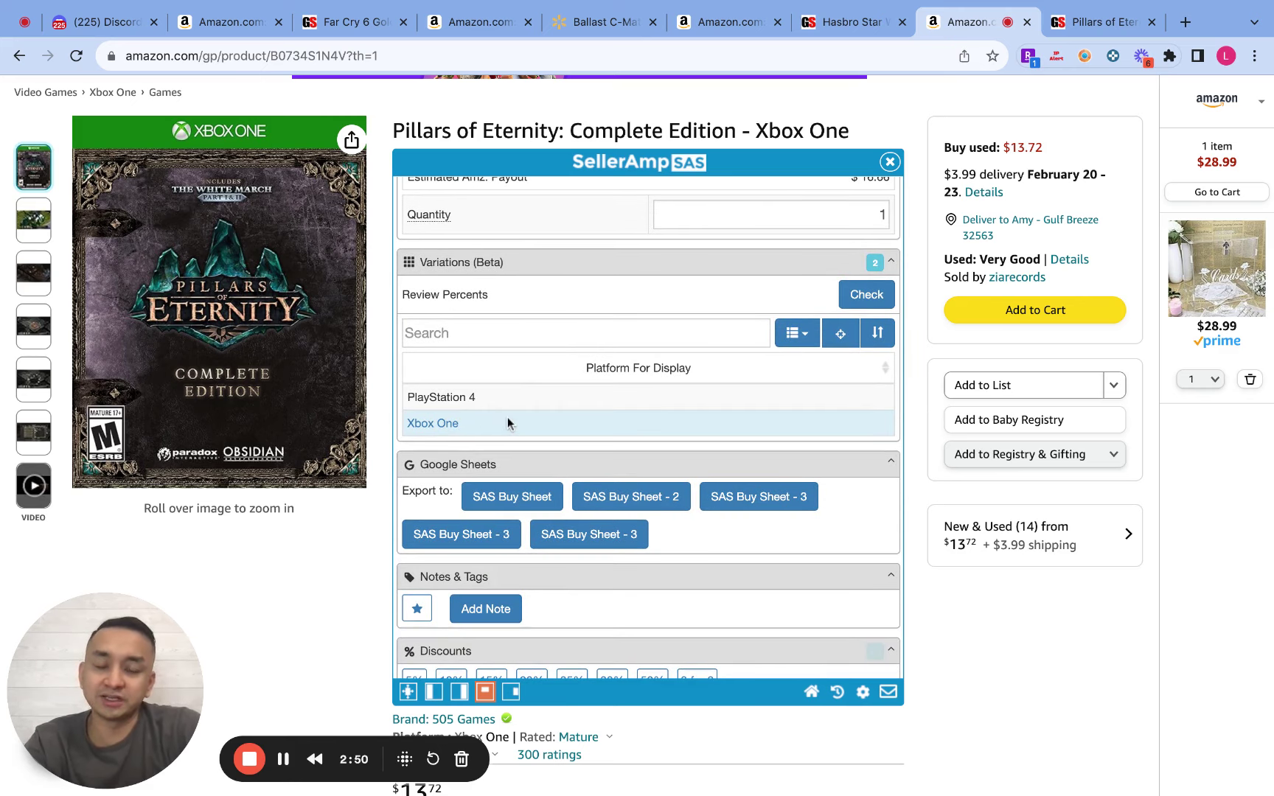
click(858, 295)
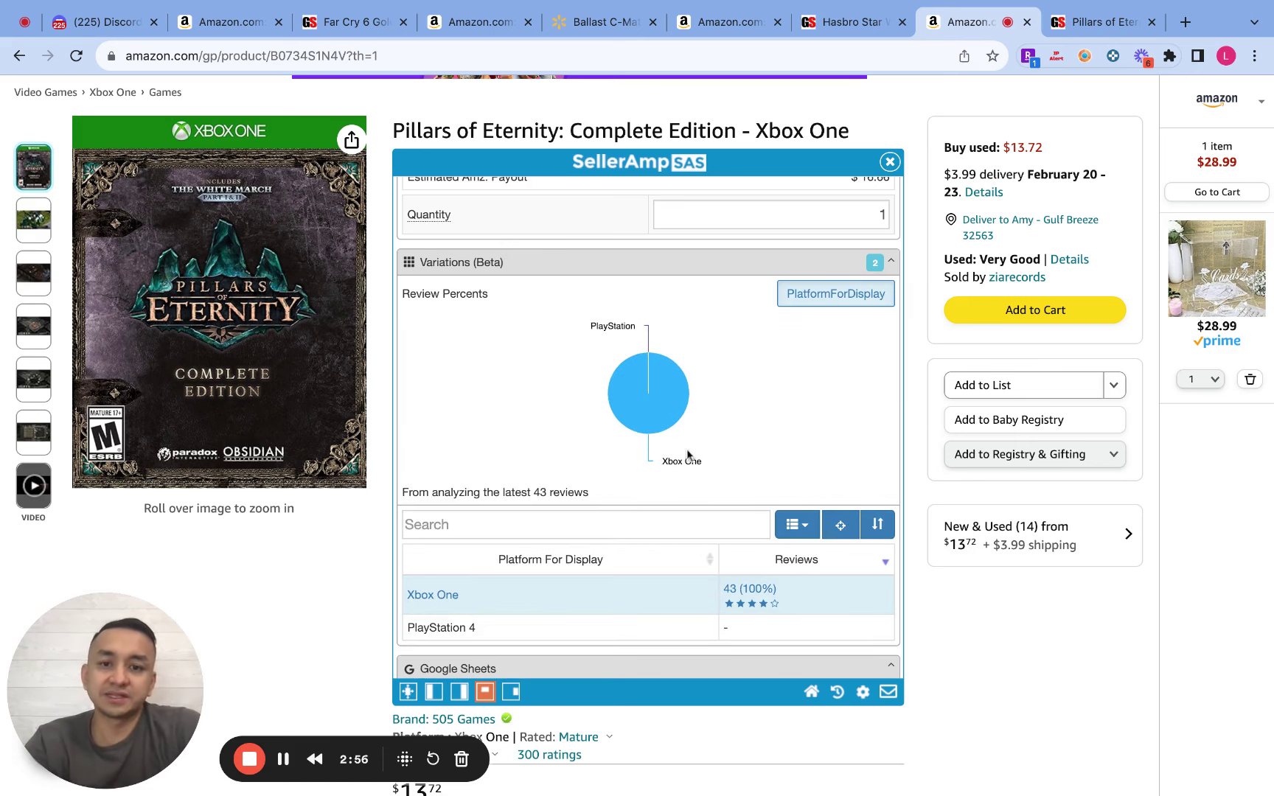
scroll(620, 450, down, 3)
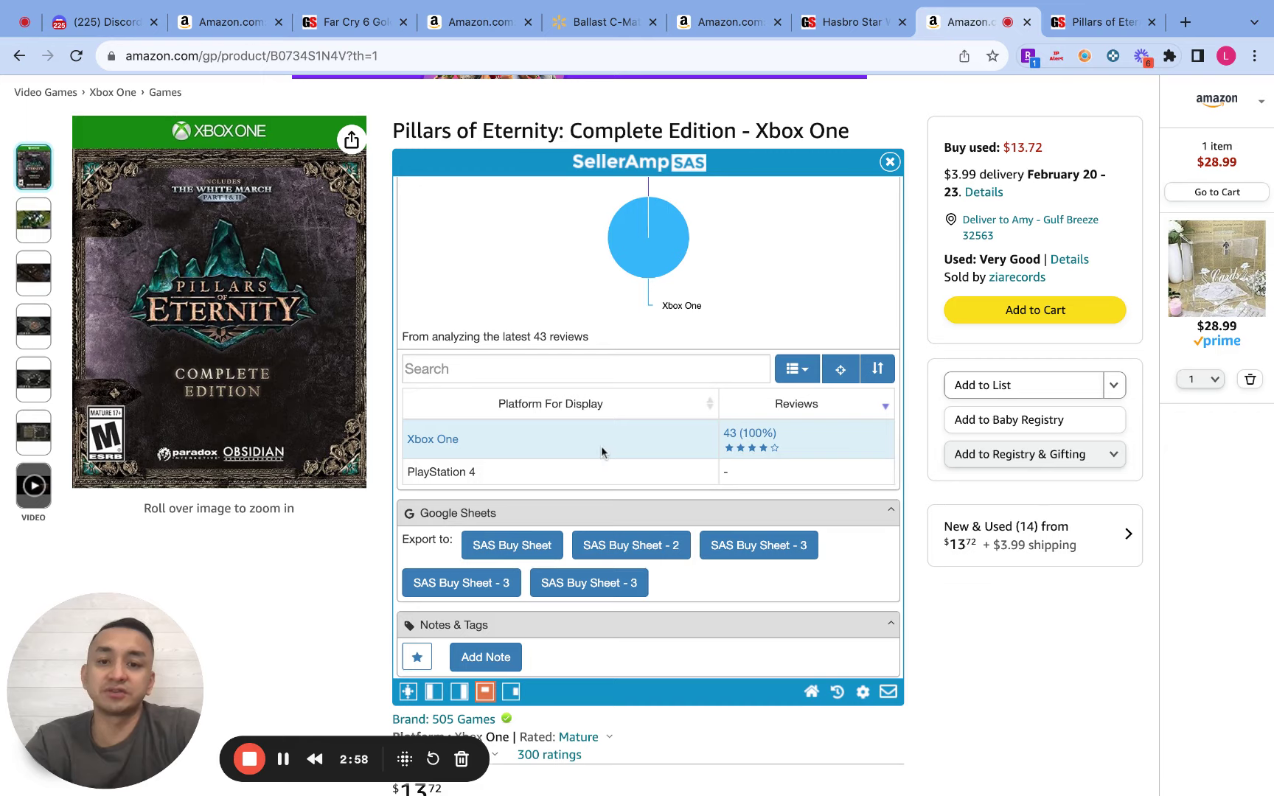
Examine the SellerAmp offers for Pillars of Eternity, checking the sellers' fulfilment, stock, price, profit and ROI
scroll(602, 452, down, 5)
scroll(602, 451, down, 2)
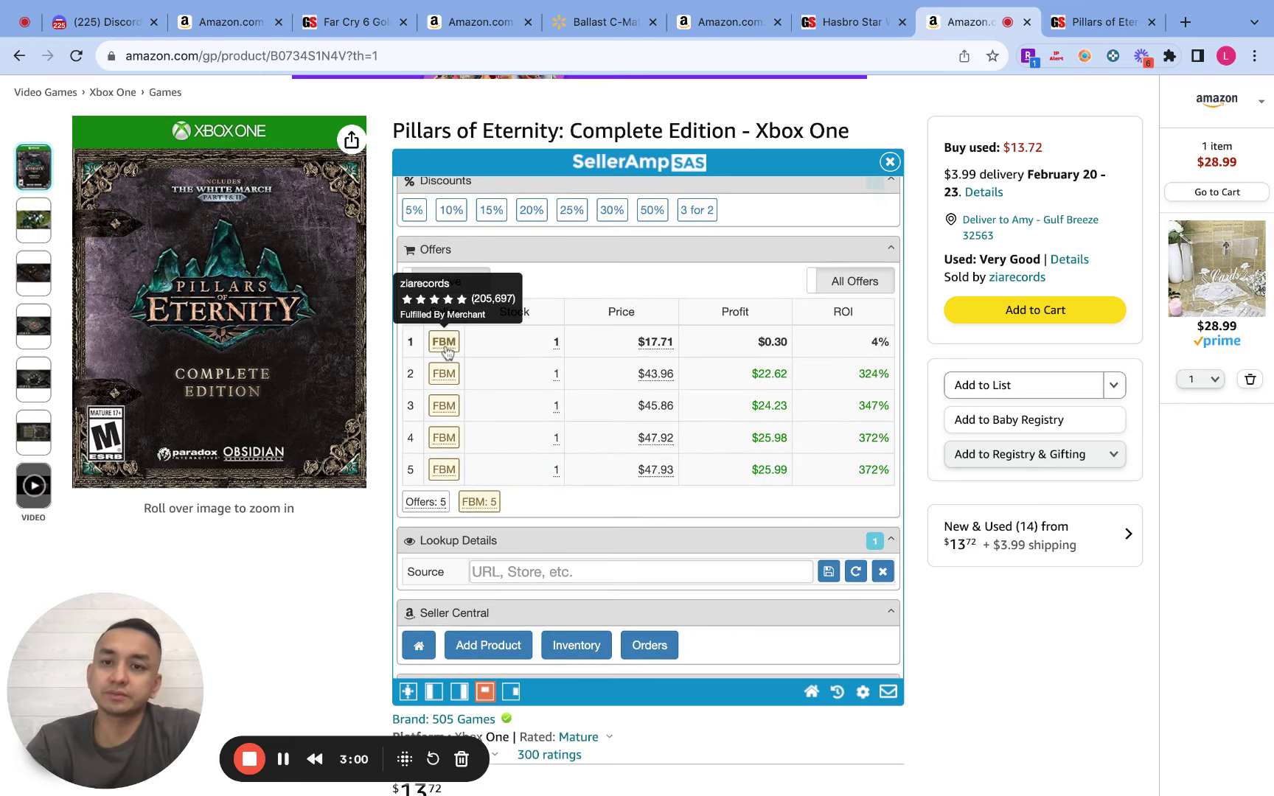
mouse_move(446, 379)
mouse_move(449, 478)
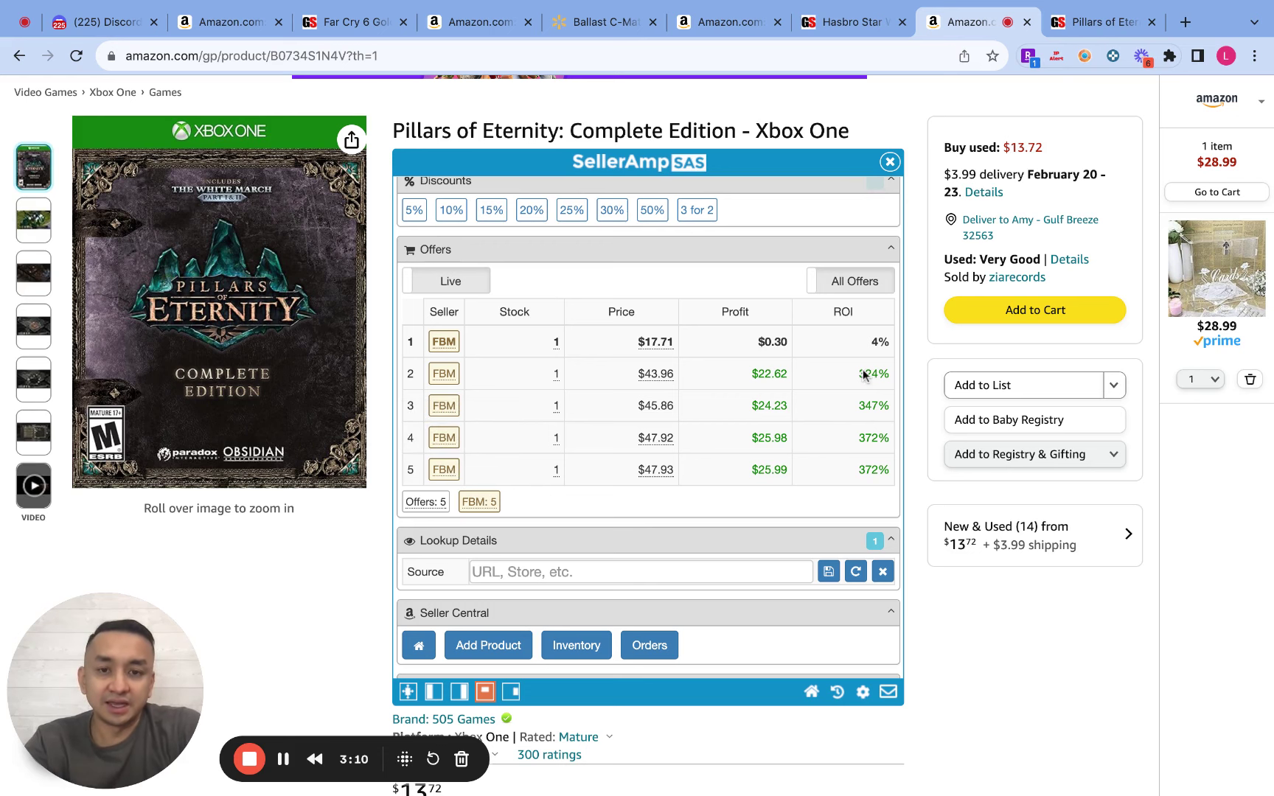
scroll(567, 381, down, 4)
scroll(570, 382, down, 7)
scroll(570, 383, up, 7)
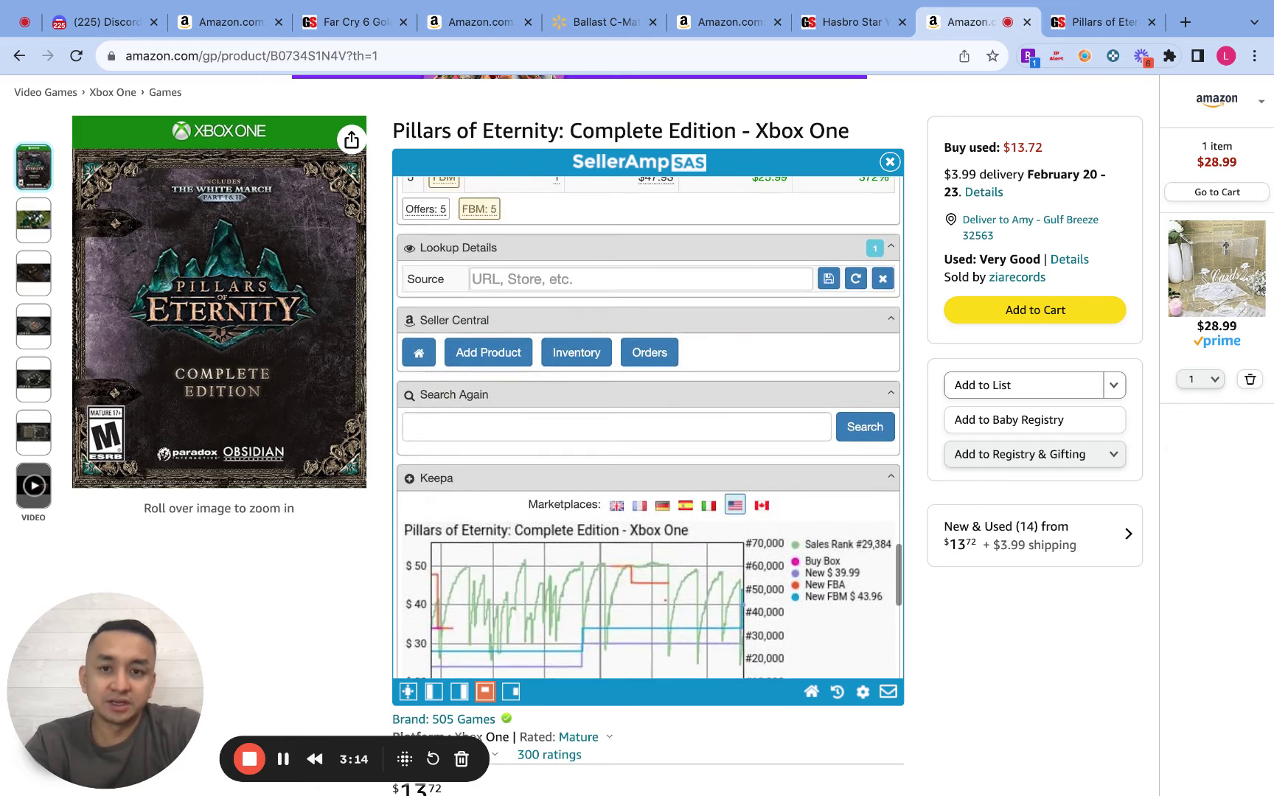
scroll(649, 428, up, 4)
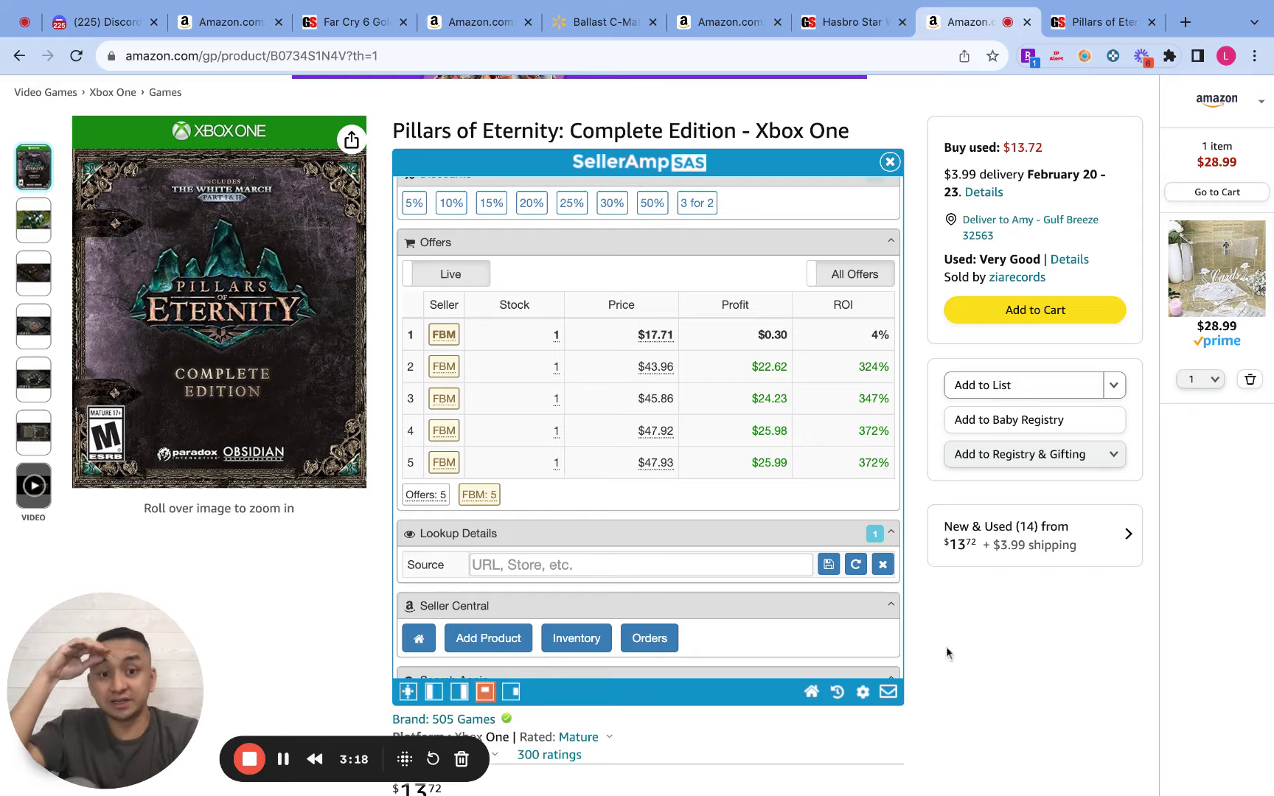
Examine the Keepa price history, then recheck the SellerAmp charts, eligibility, profit and 30-day ranks and prices for Pillars of Eternity
scroll(968, 659, down, 15)
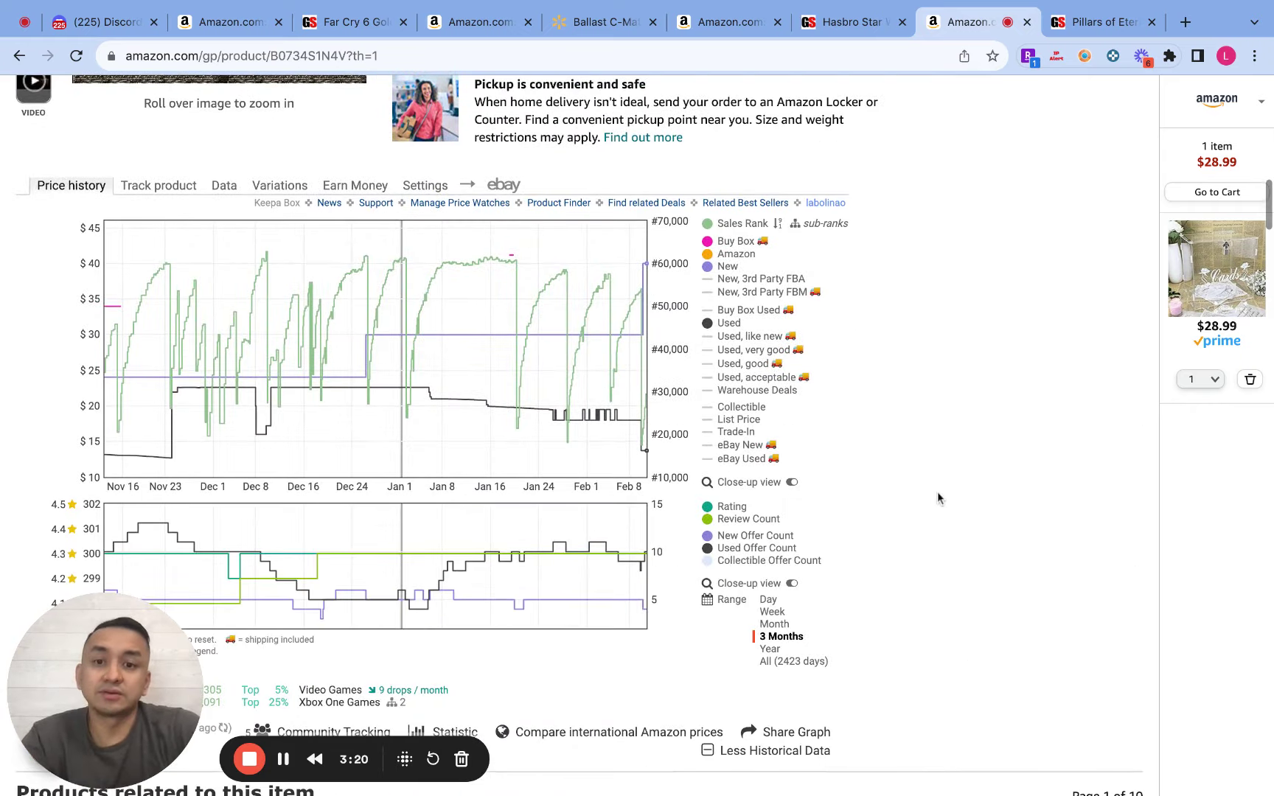
scroll(907, 403, up, 5)
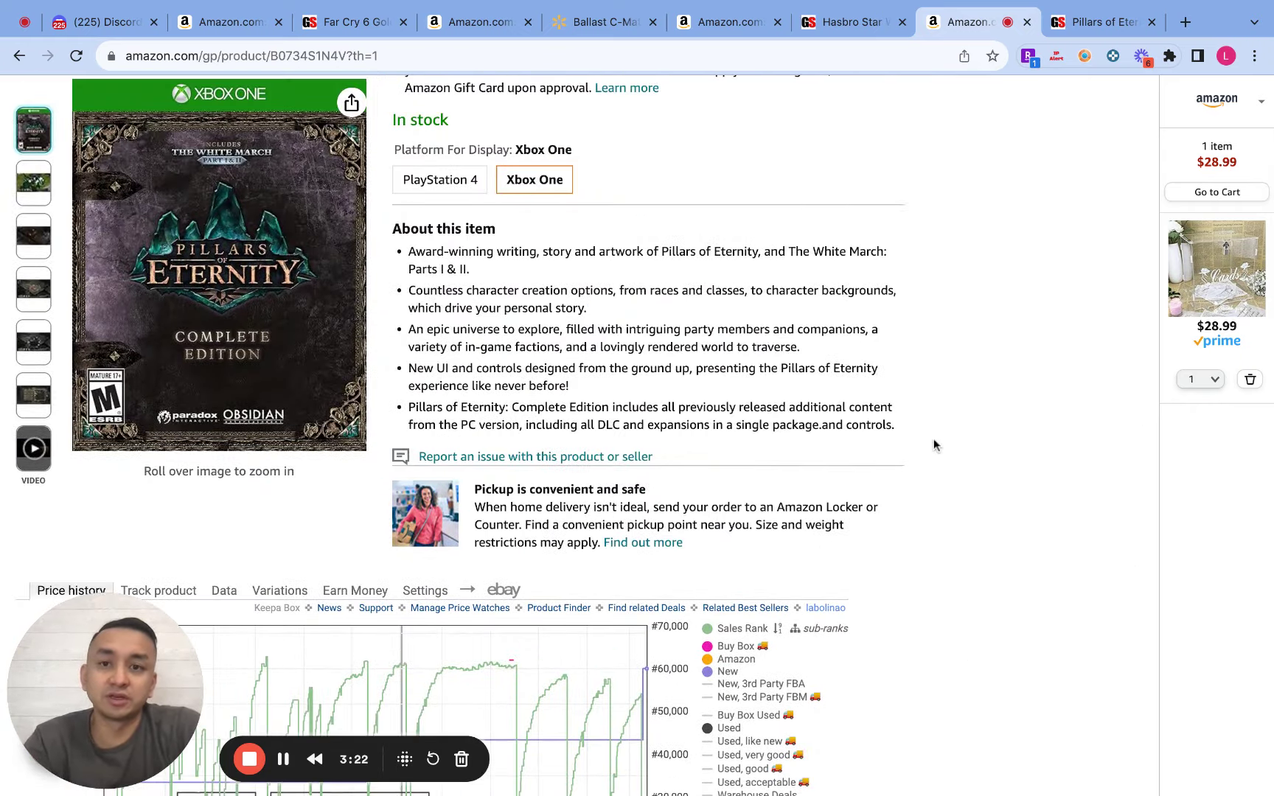
scroll(933, 437, up, 2)
scroll(636, 377, up, 1)
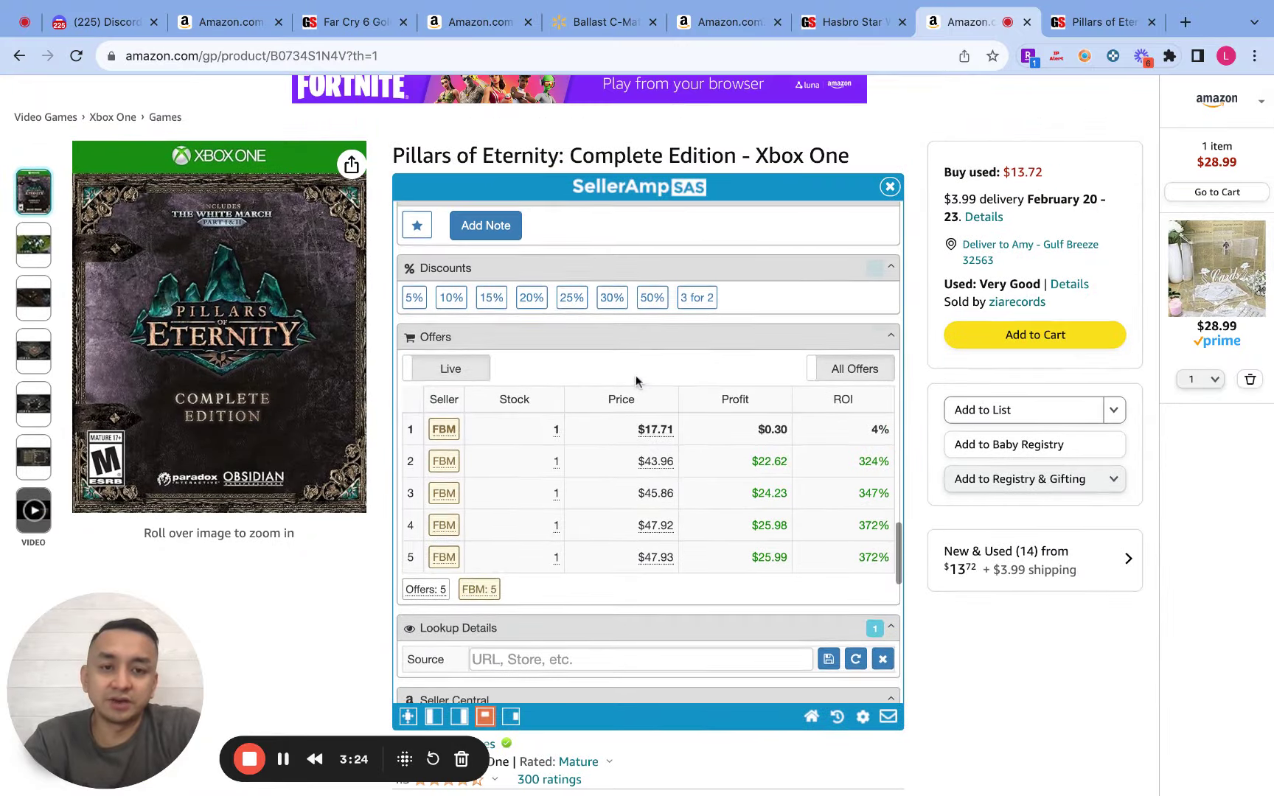
scroll(716, 442, up, 15)
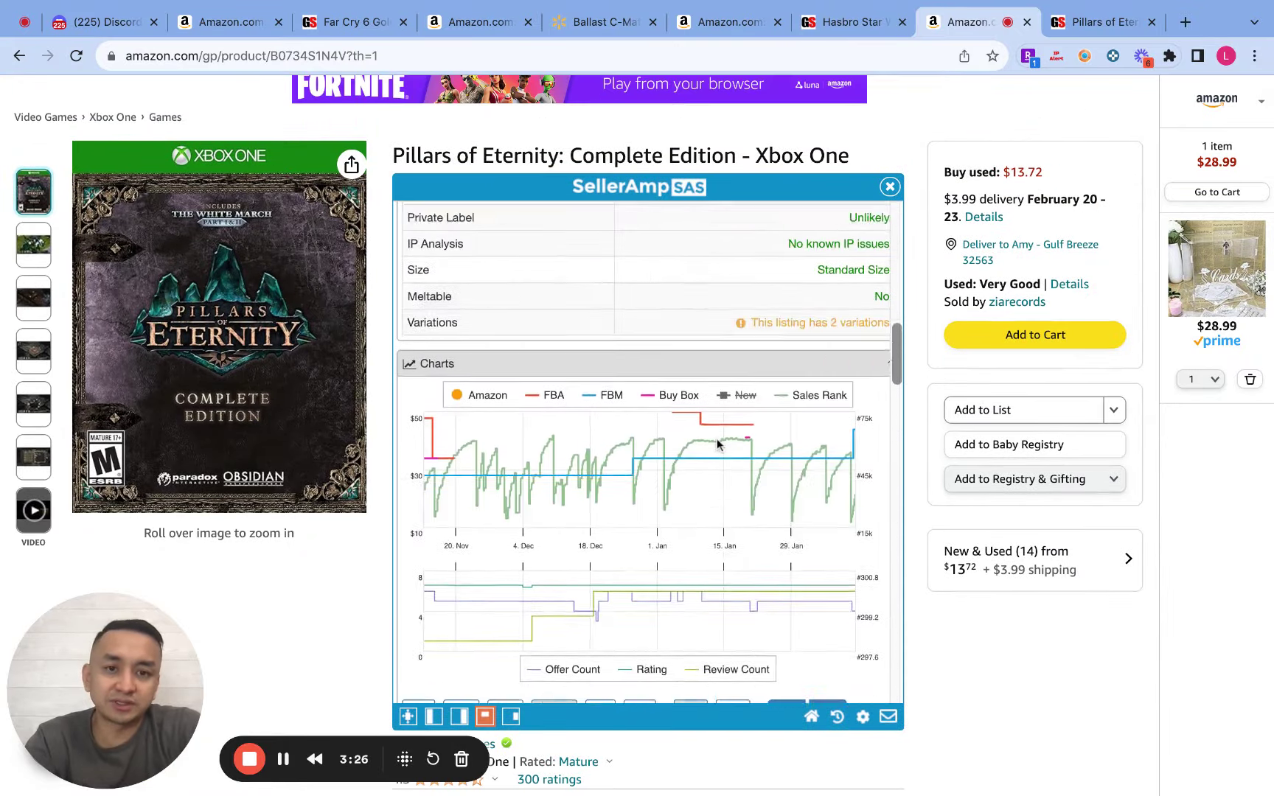
scroll(717, 443, up, 10)
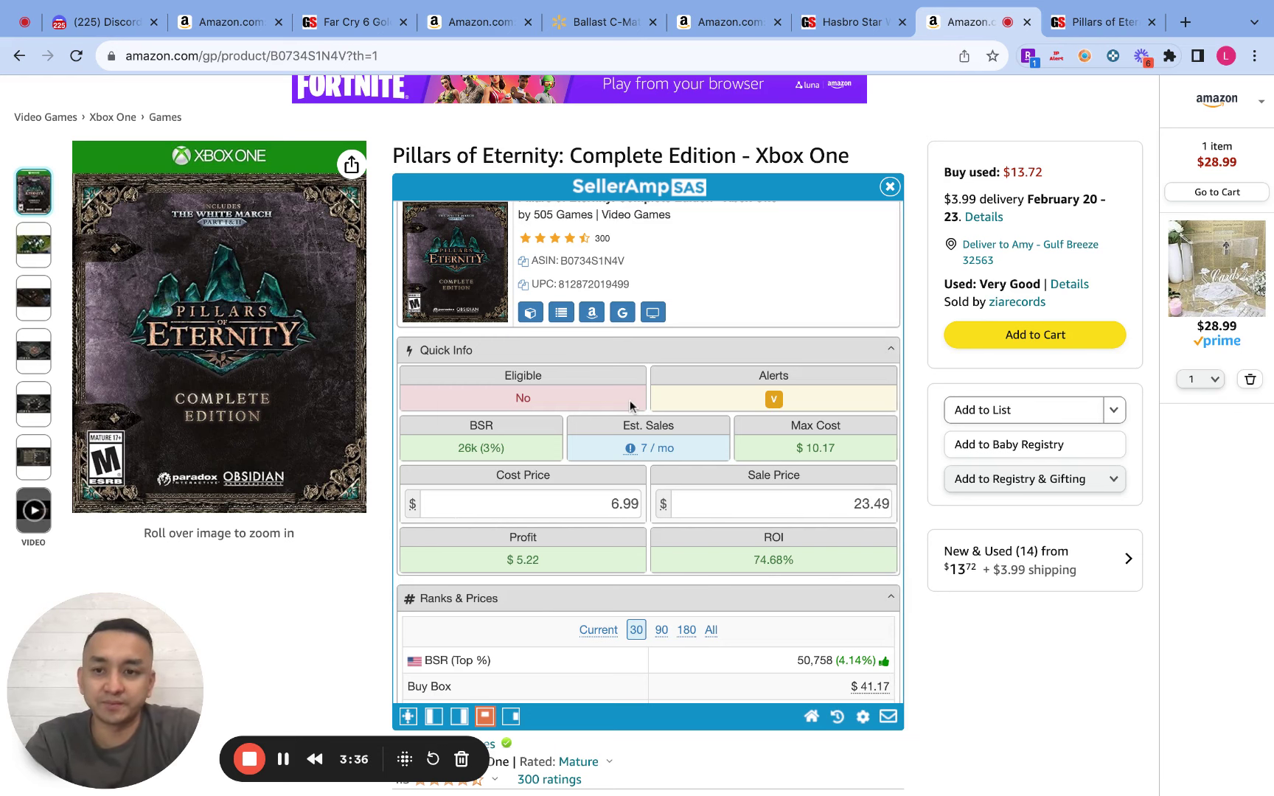
scroll(632, 404, down, 3)
scroll(662, 404, down, 5)
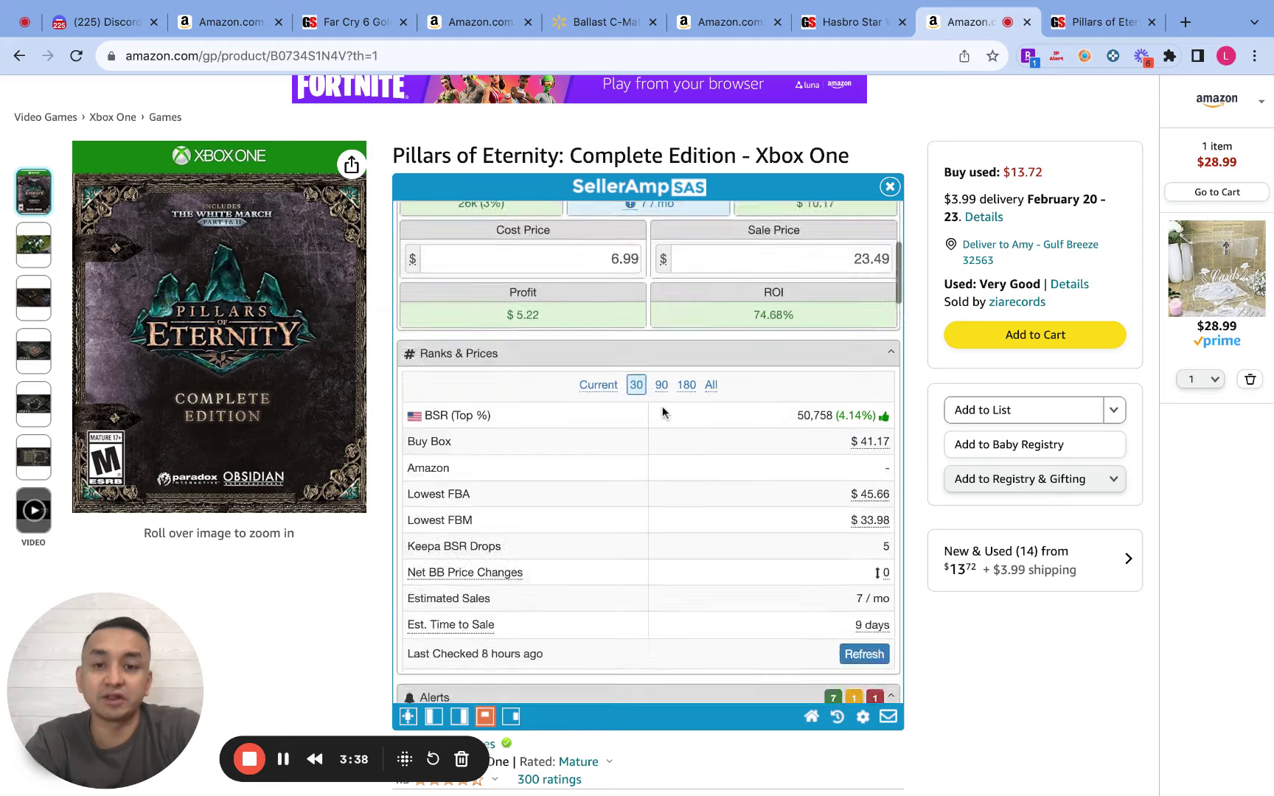
Close the Amazon and GameStop pages for Pillars of Eternity and bring up the Amazon listing for the Star Wars Greef Karga figure
click(1026, 26)
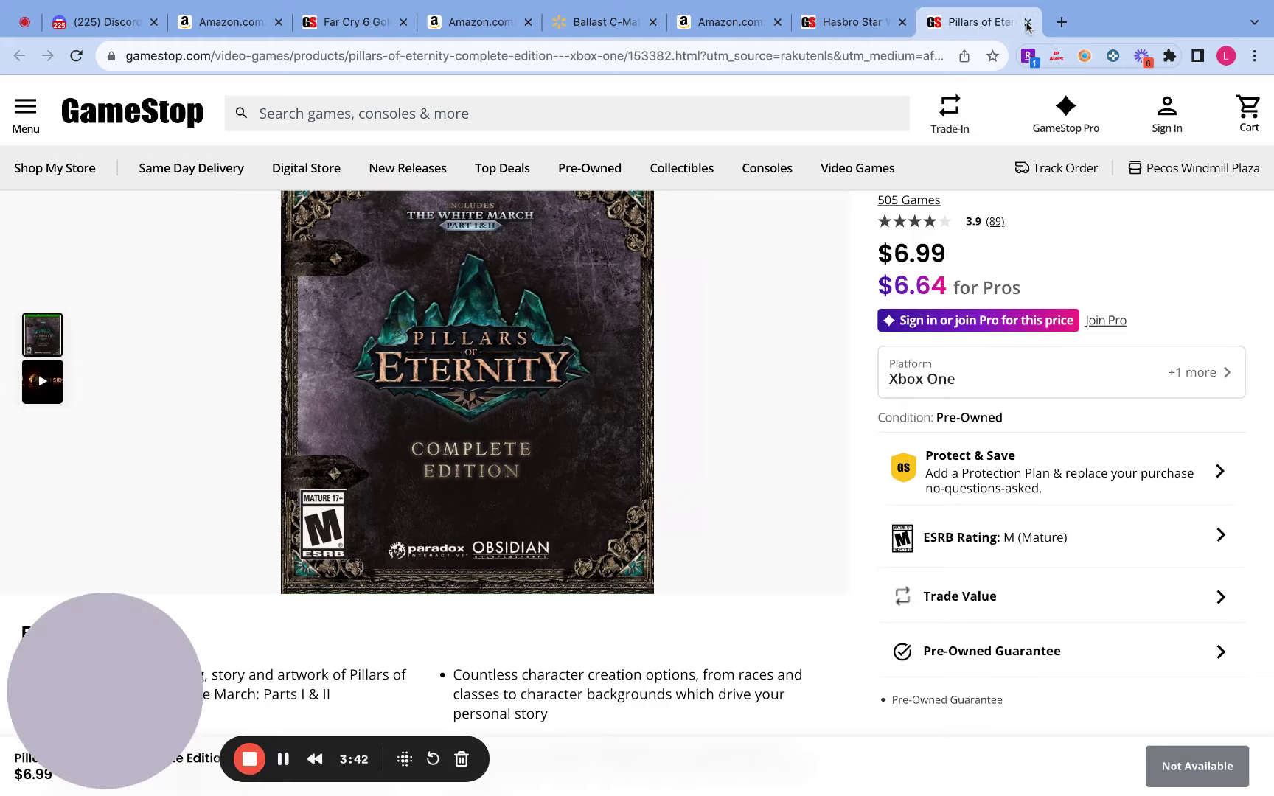
click(1027, 25)
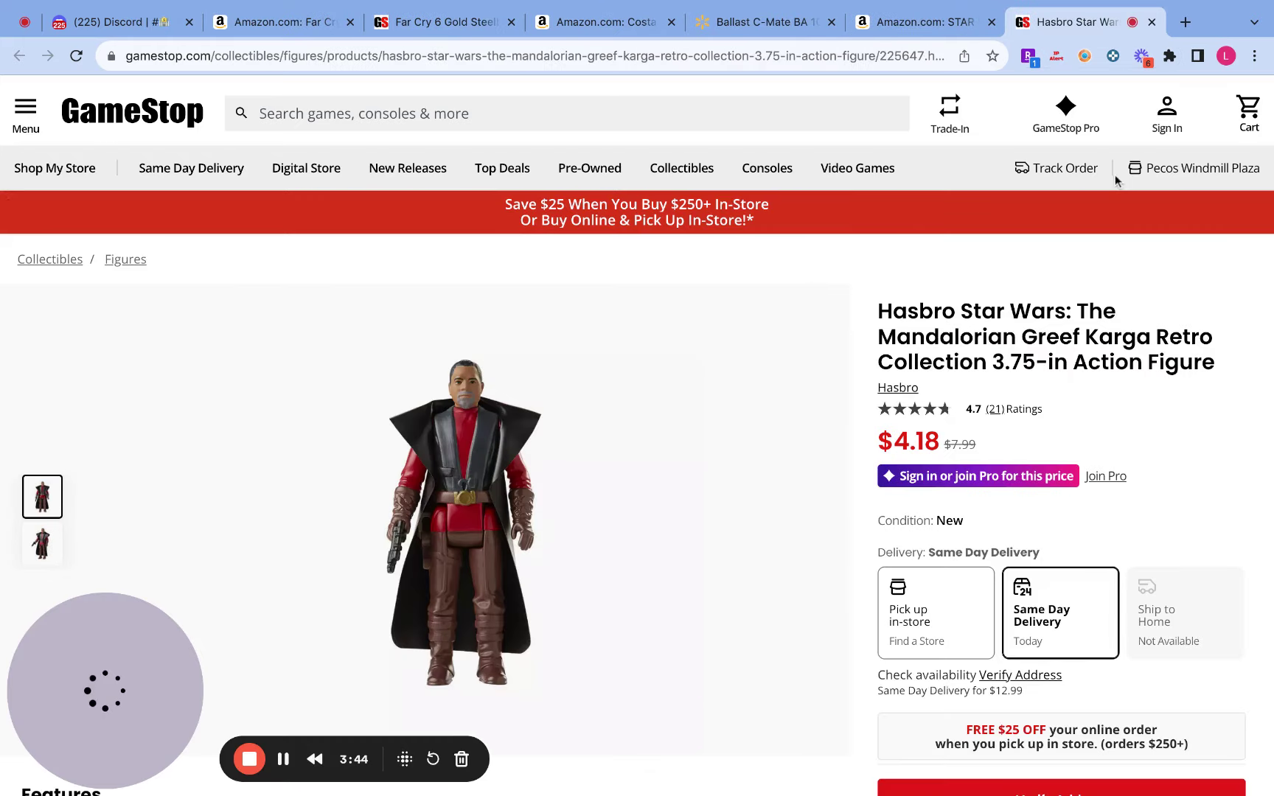
click(958, 23)
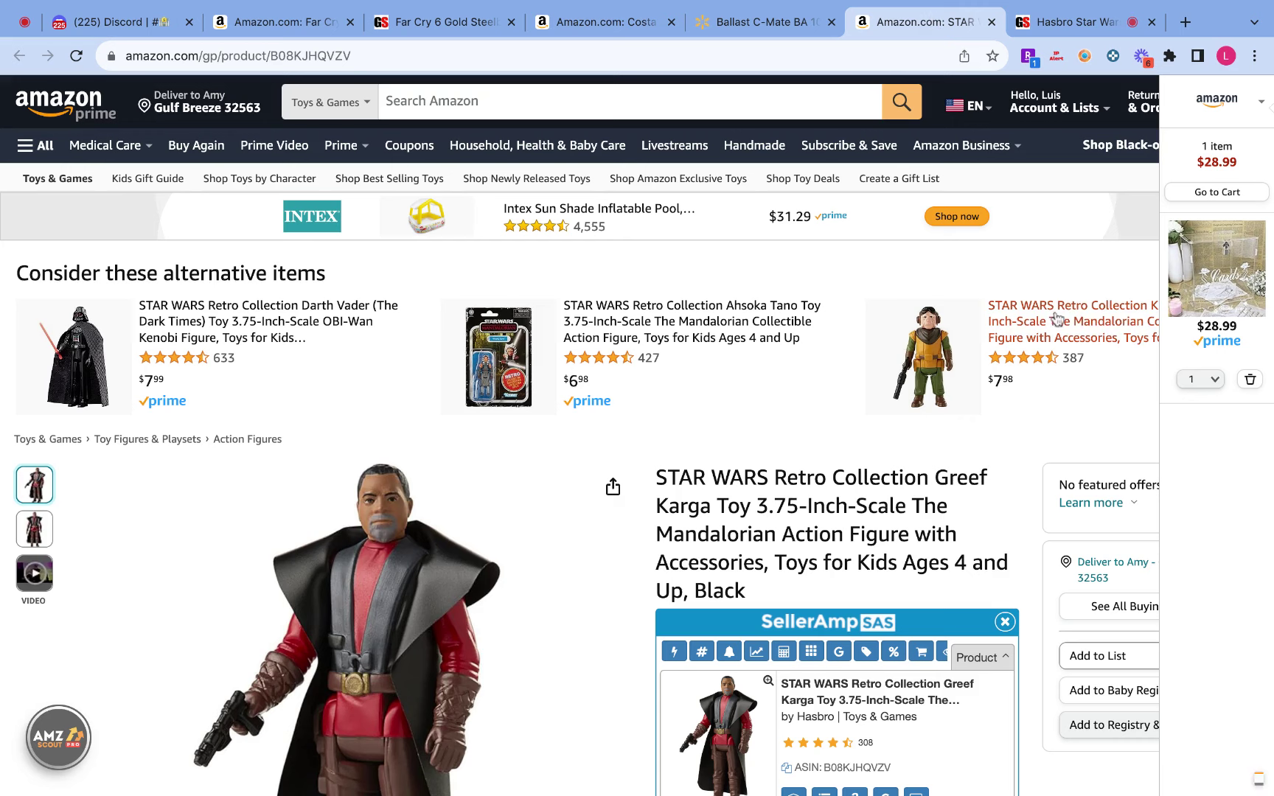
scroll(1032, 369, down, 5)
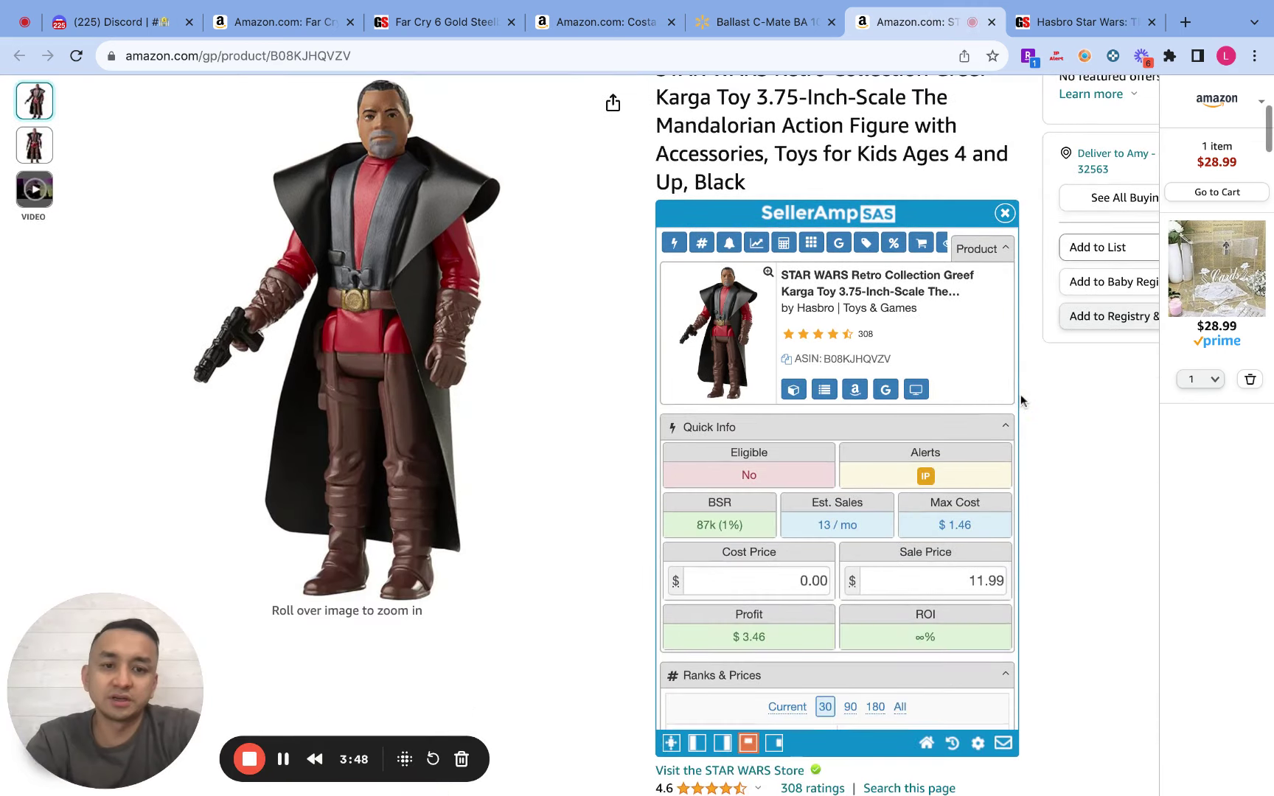
Check the Greef Karga figure's price on GameStop and set the SellerAmp cost price to 4.18 on its Amazon listing
click(1057, 30)
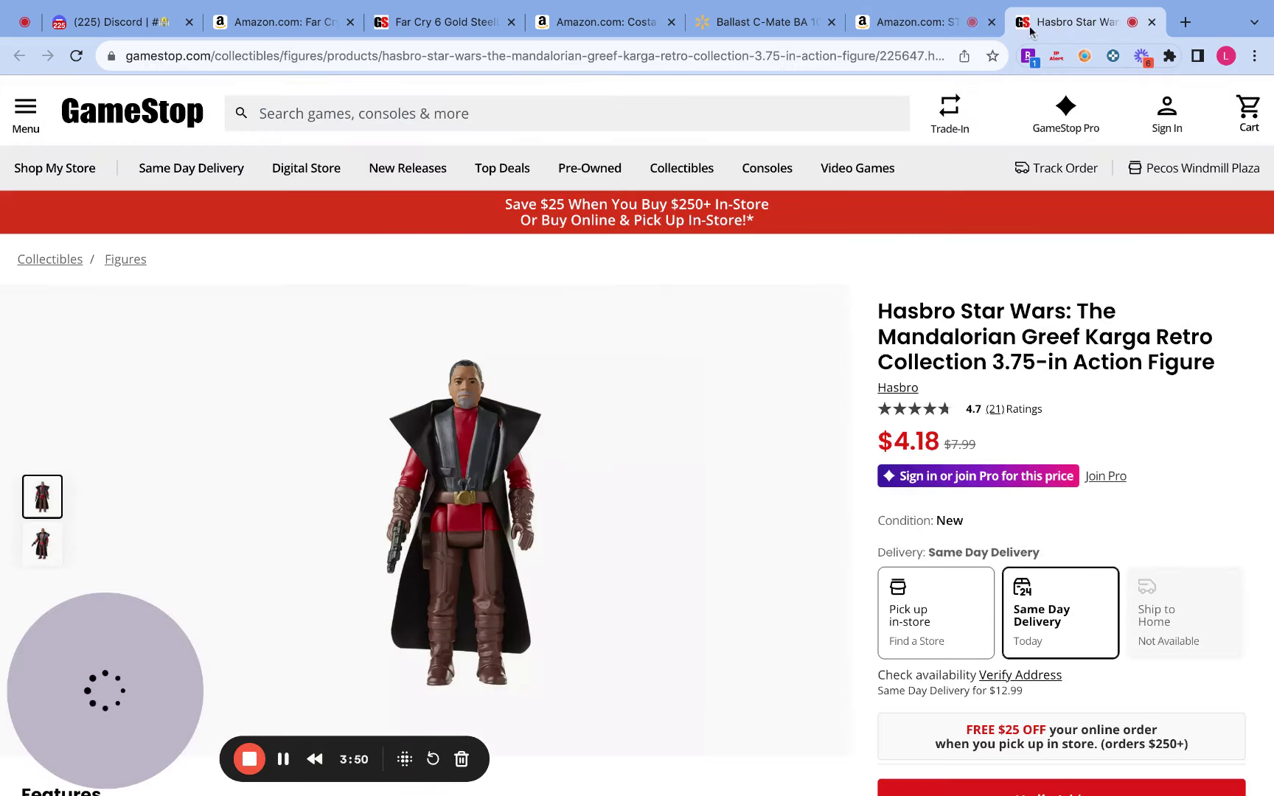
click(939, 24)
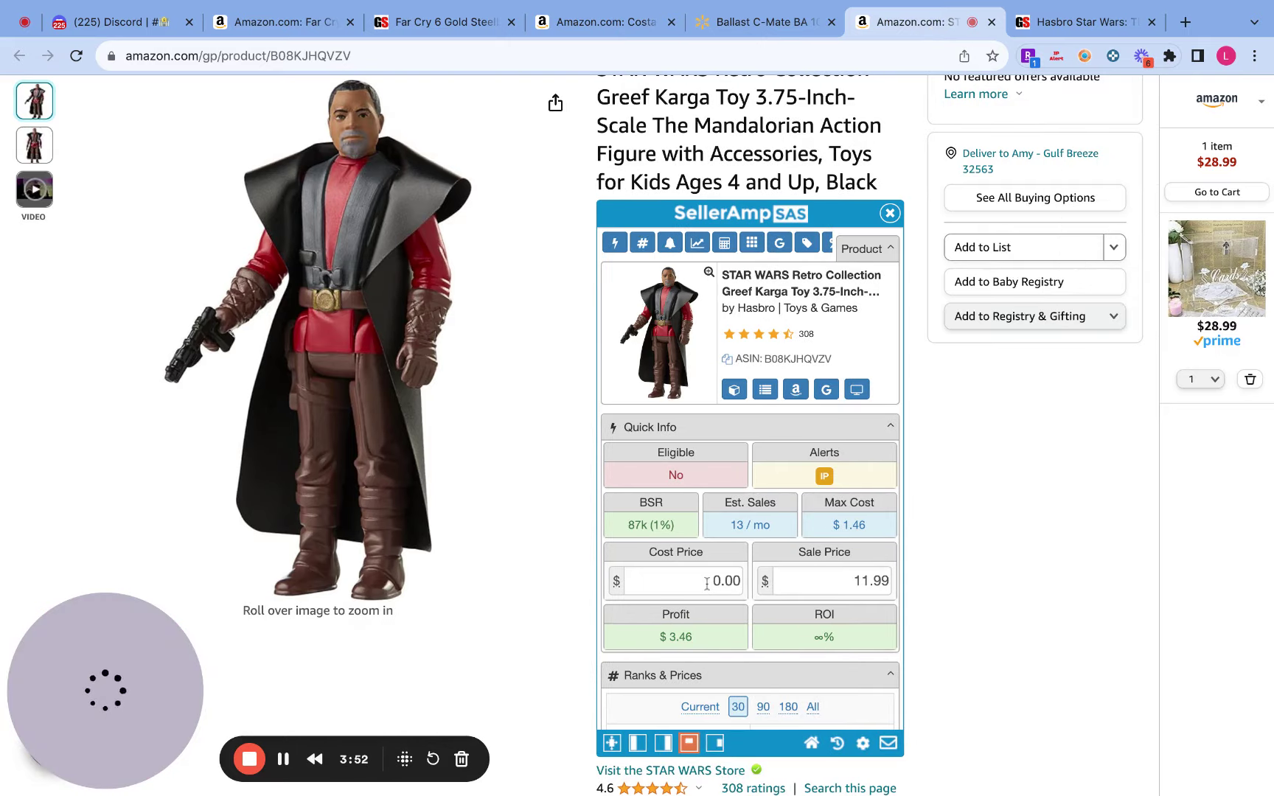
scroll(909, 279, up, 2)
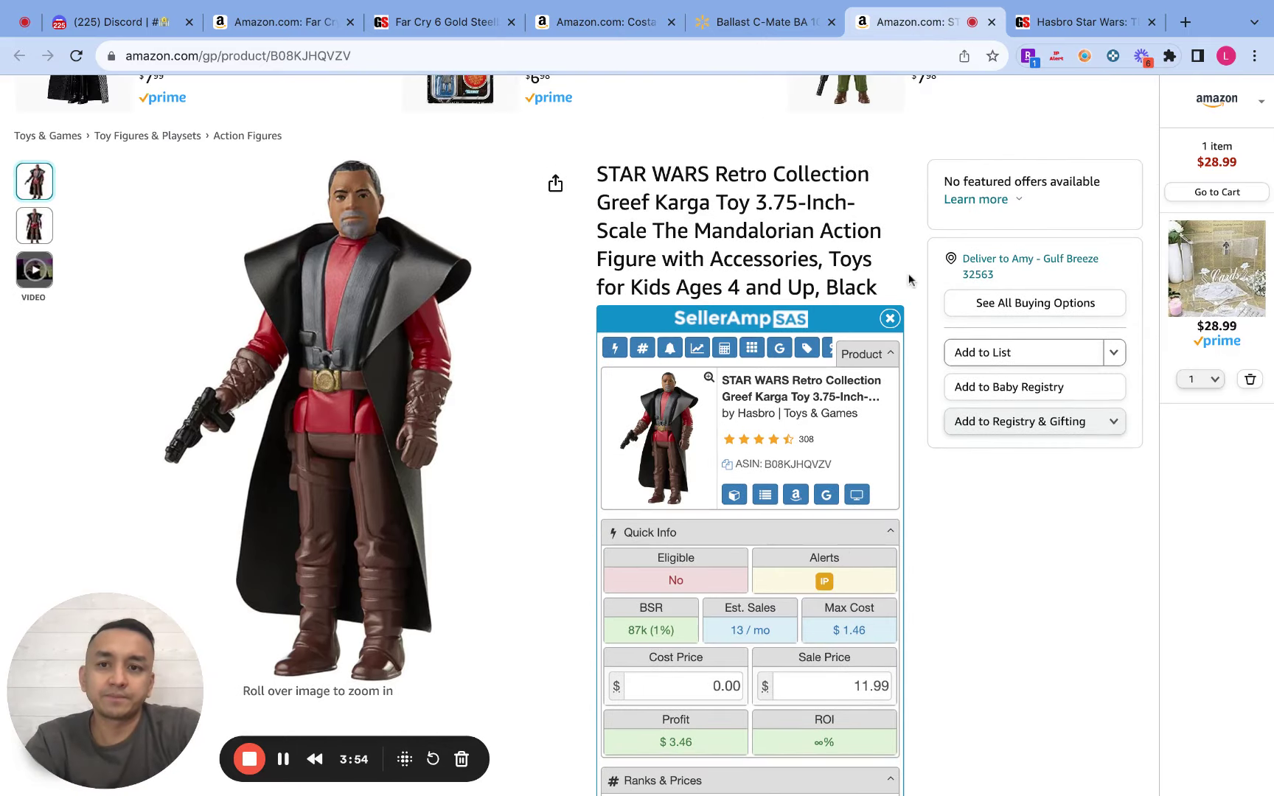
scroll(909, 273, down, 2)
click(709, 594)
text(4.18)
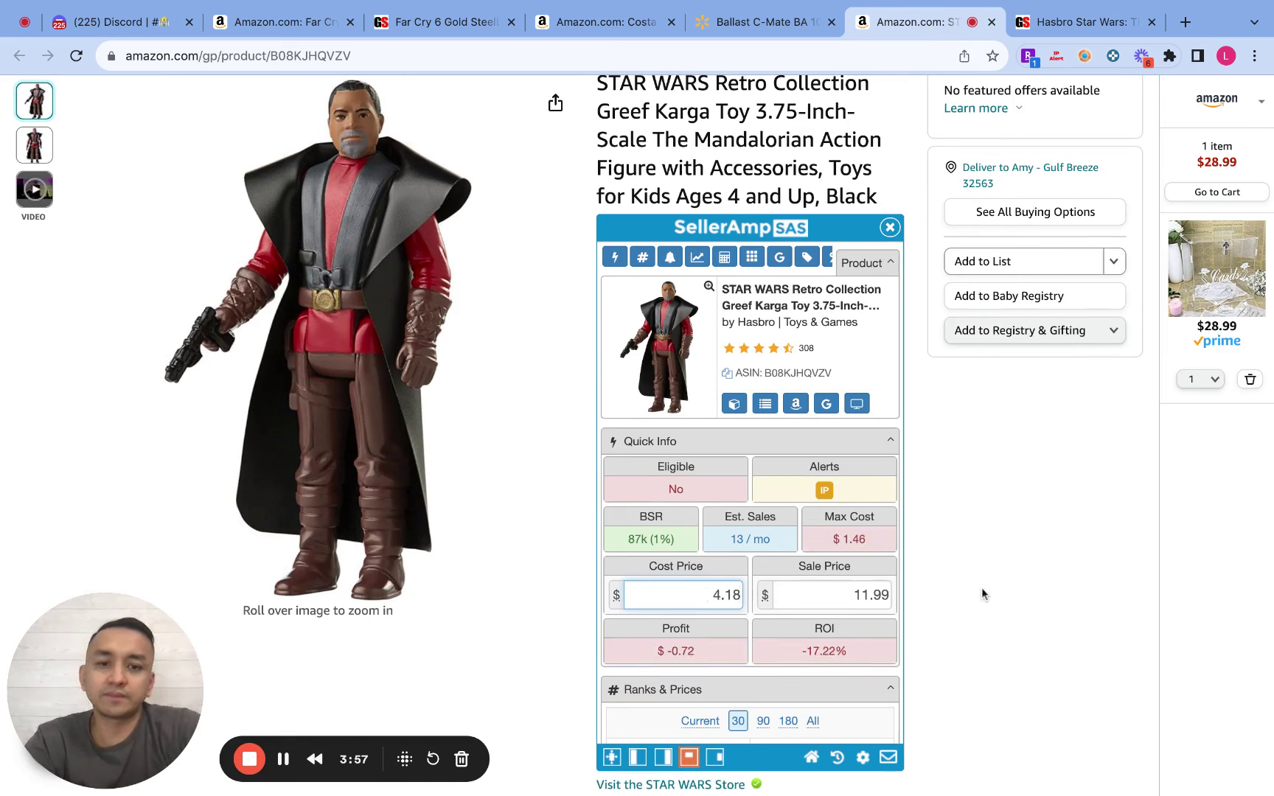
click(981, 586)
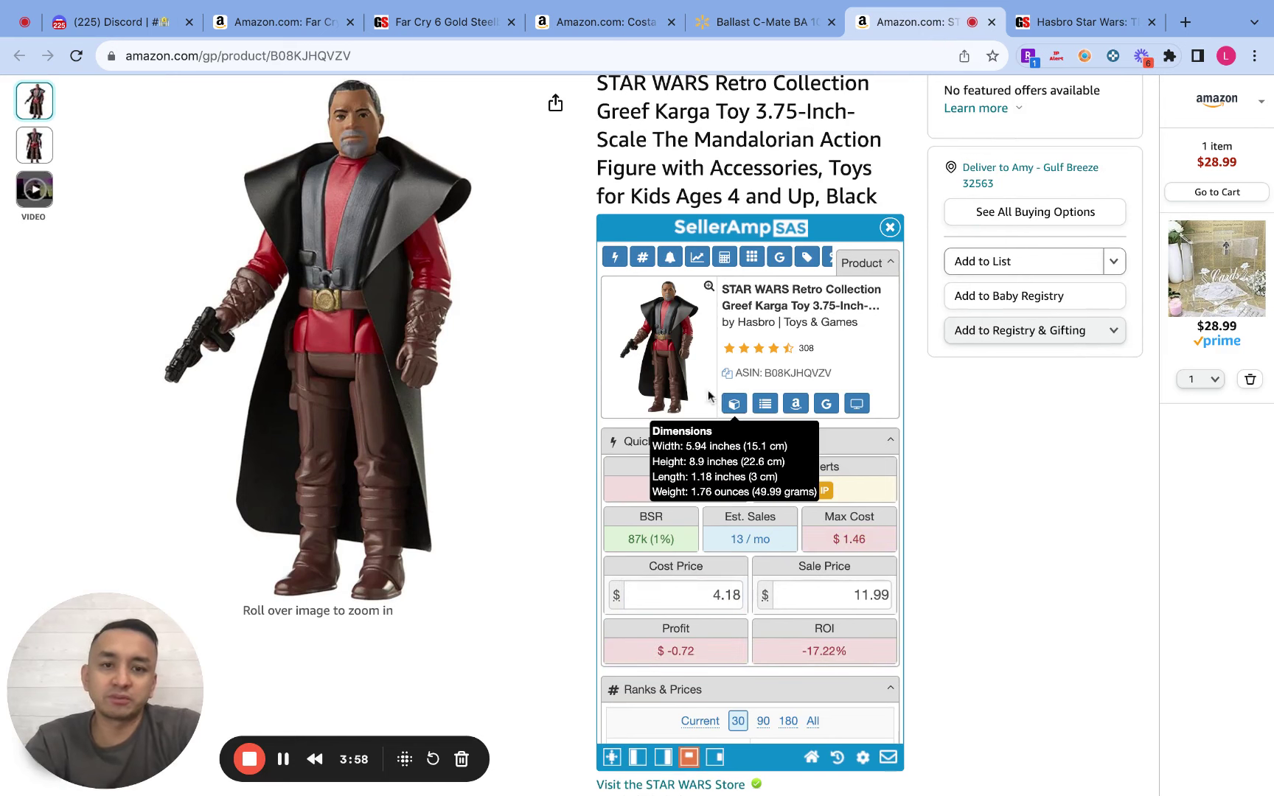
Review the Greef Karga figure's ranks, price charts and seller offers in SellerAmp
scroll(737, 383, down, 3)
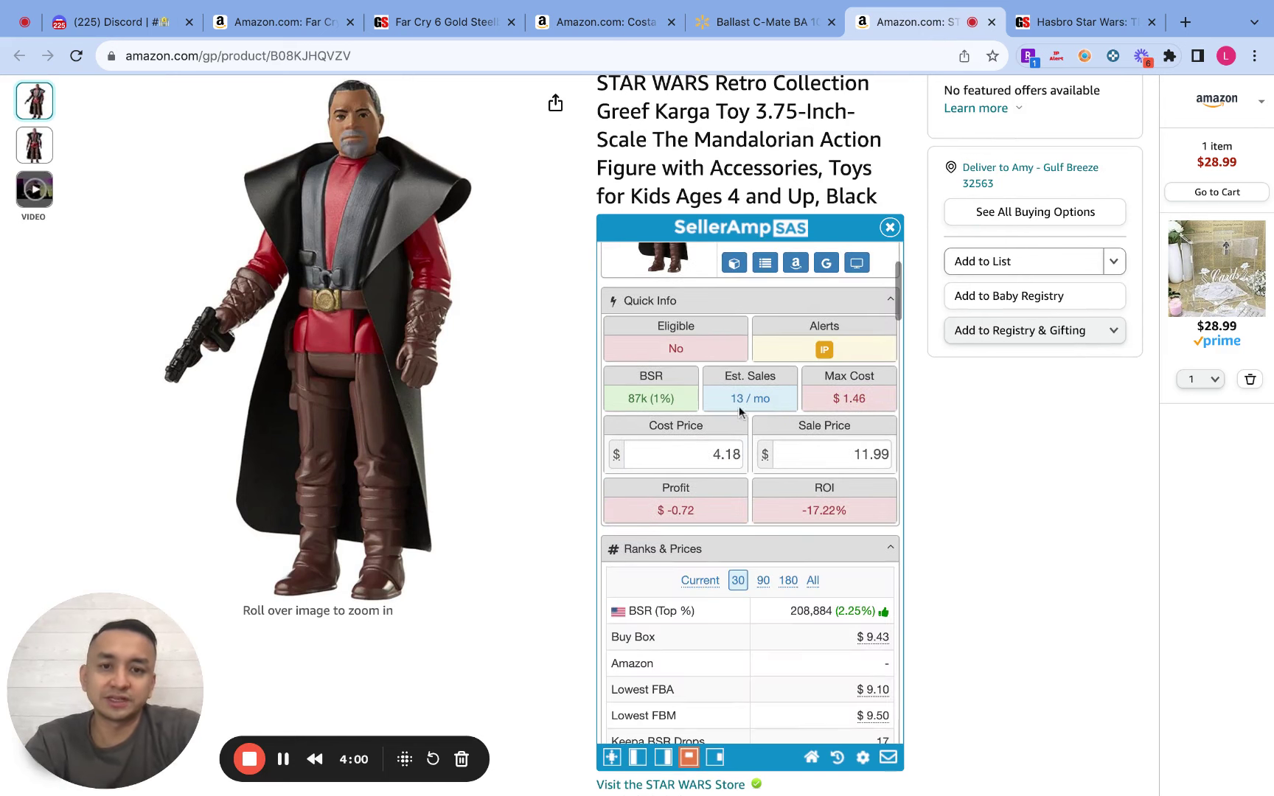
scroll(730, 388, down, 20)
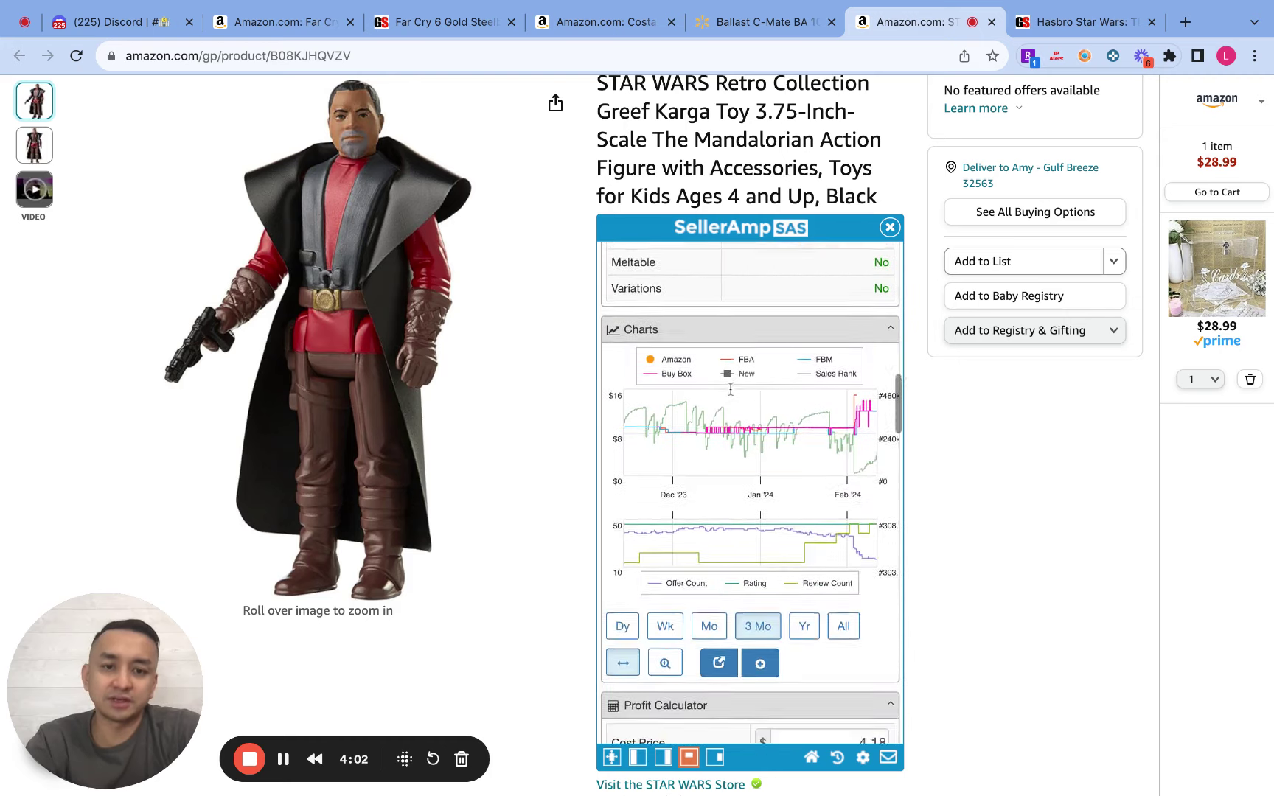
scroll(749, 494, down, 10)
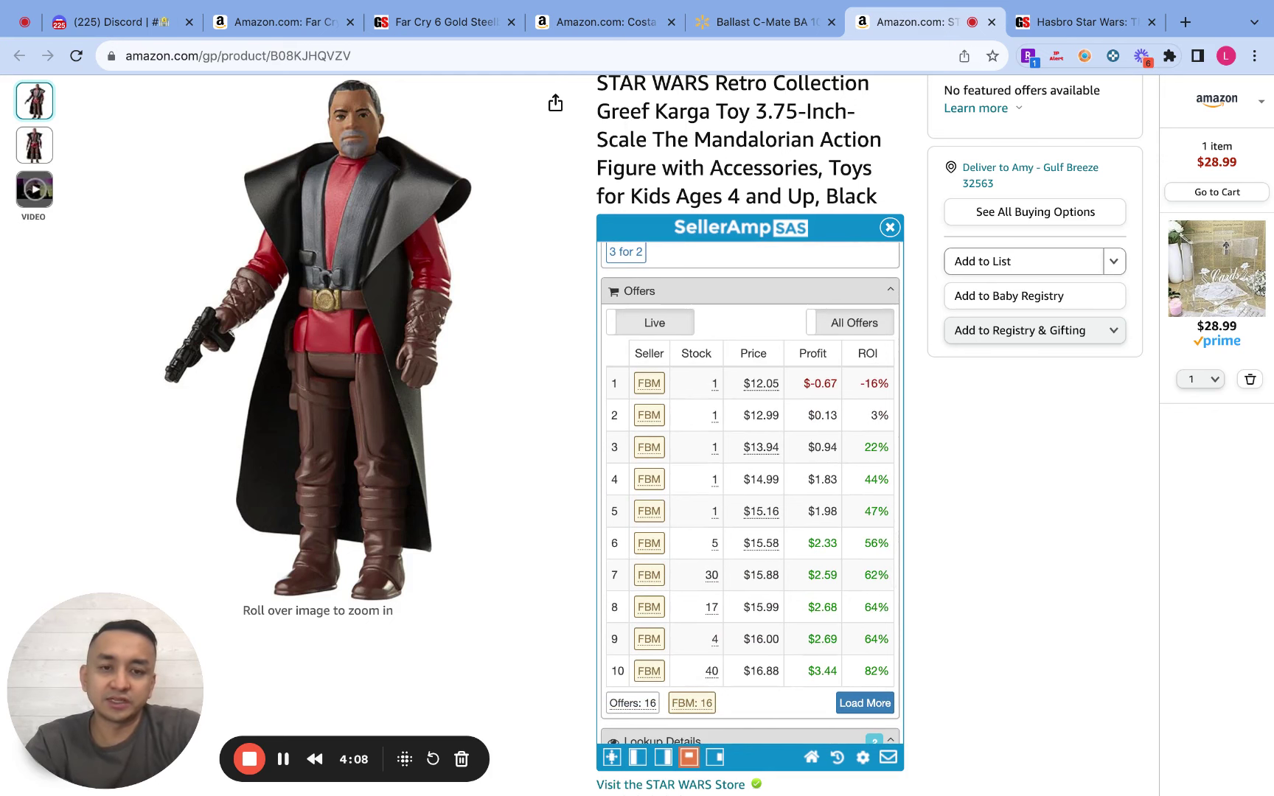
Recheck the Greef Karga figure's eligibility, IP alerts, estimated sales and 30-day ranks and prices in SellerAmp
scroll(749, 494, up, 4)
scroll(750, 494, down, 5)
scroll(749, 493, up, 12)
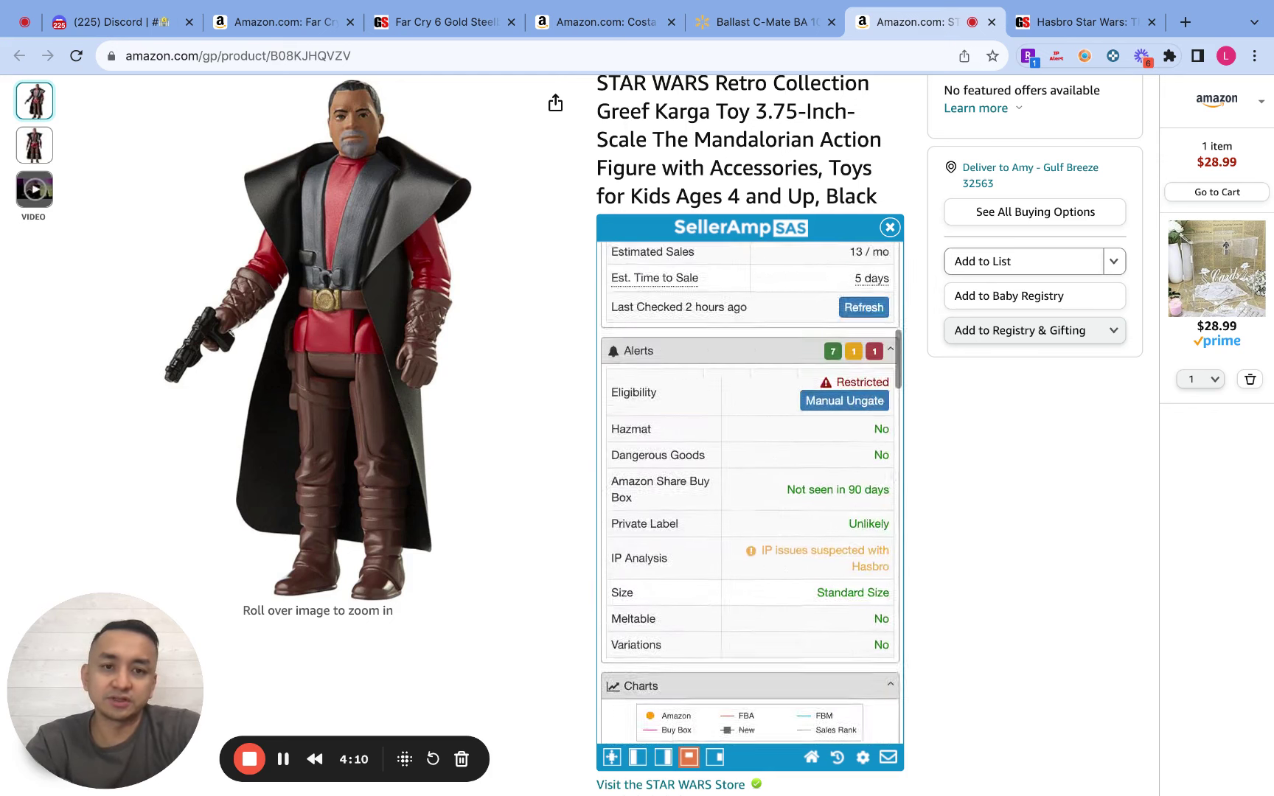
scroll(776, 316, up, 6)
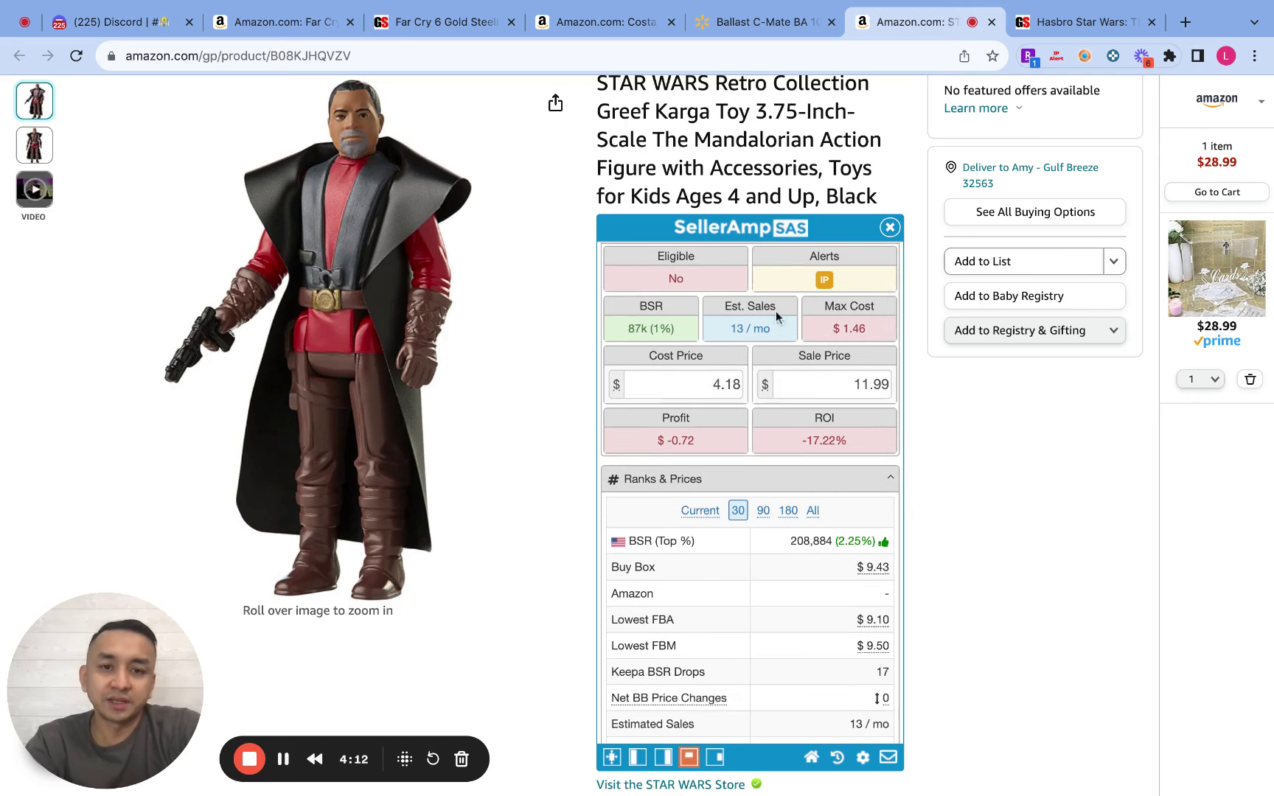
scroll(767, 415, down, 15)
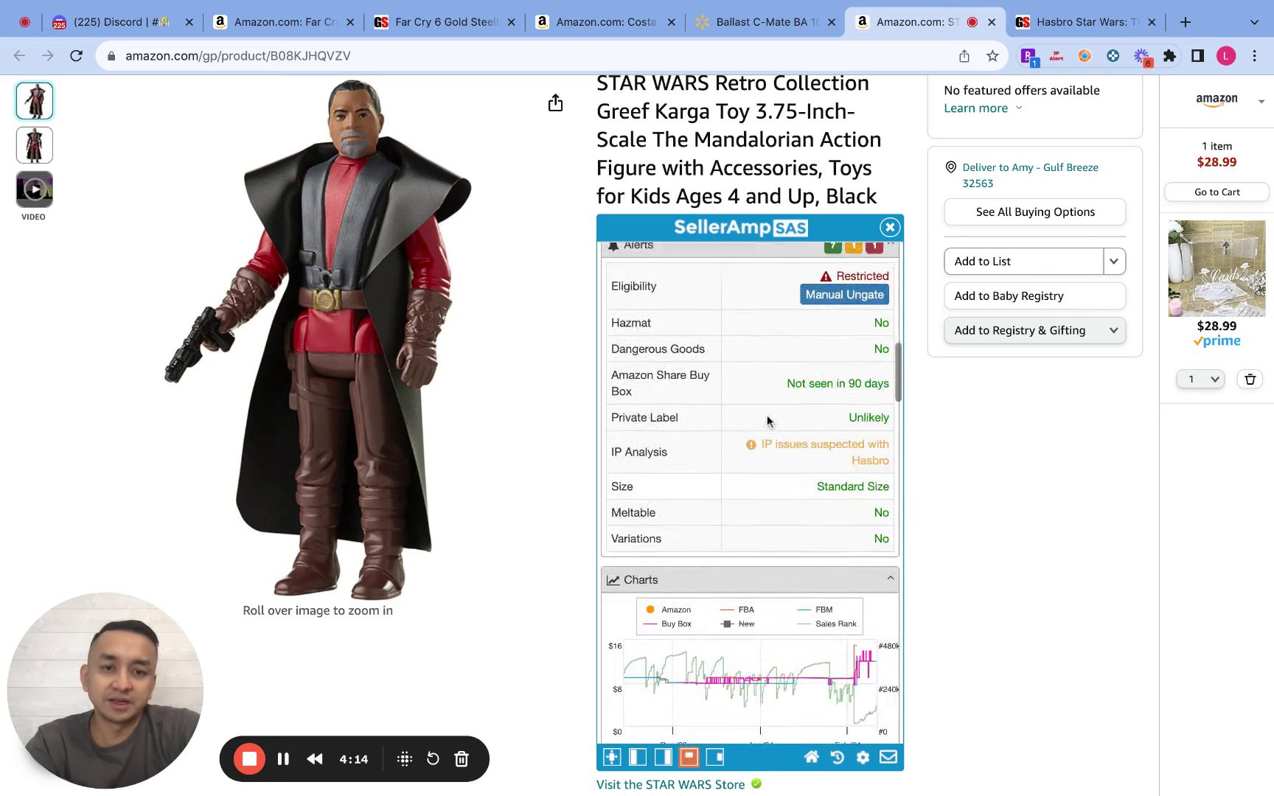
Load the remaining seller offers for the Greef Karga figure in SellerAmp and compare their stock, prices, profit and ROI
scroll(766, 414, down, 5)
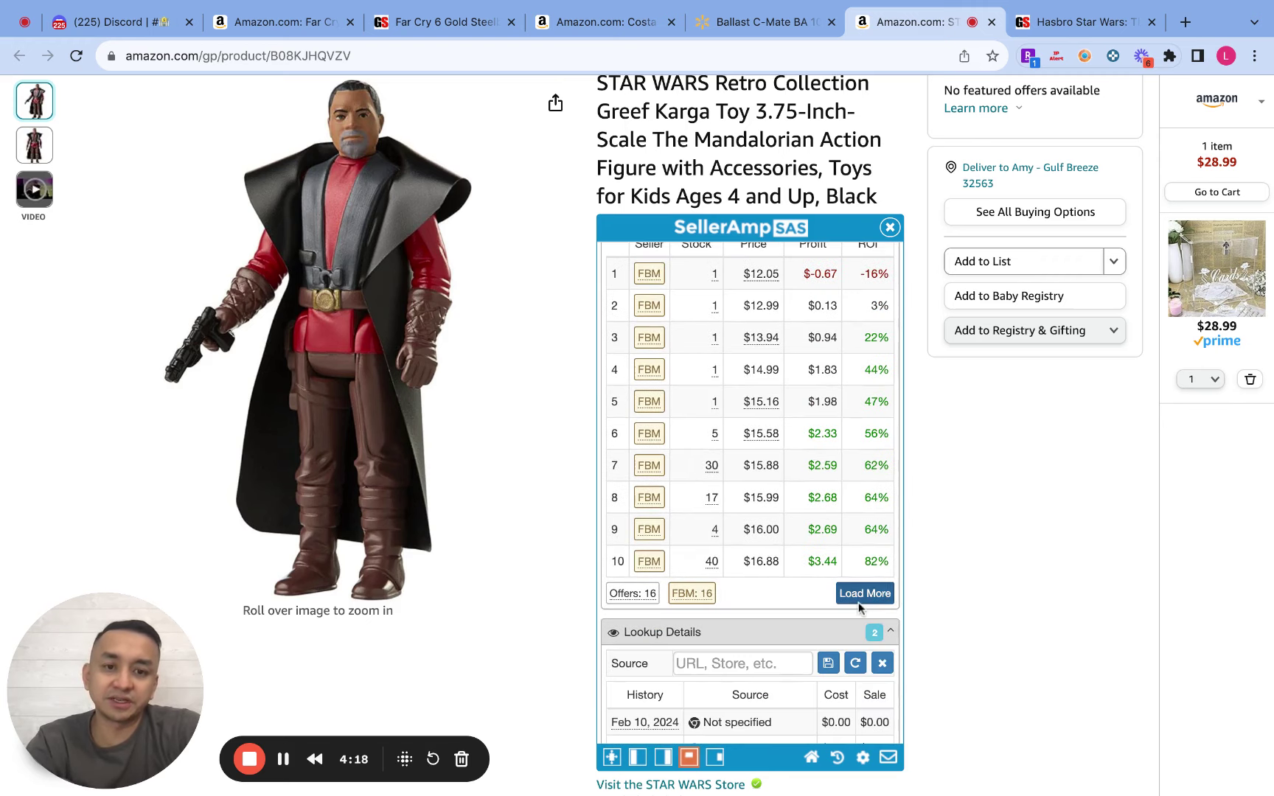
scroll(683, 487, down, 3)
scroll(683, 487, up, 3)
scroll(683, 484, up, 3)
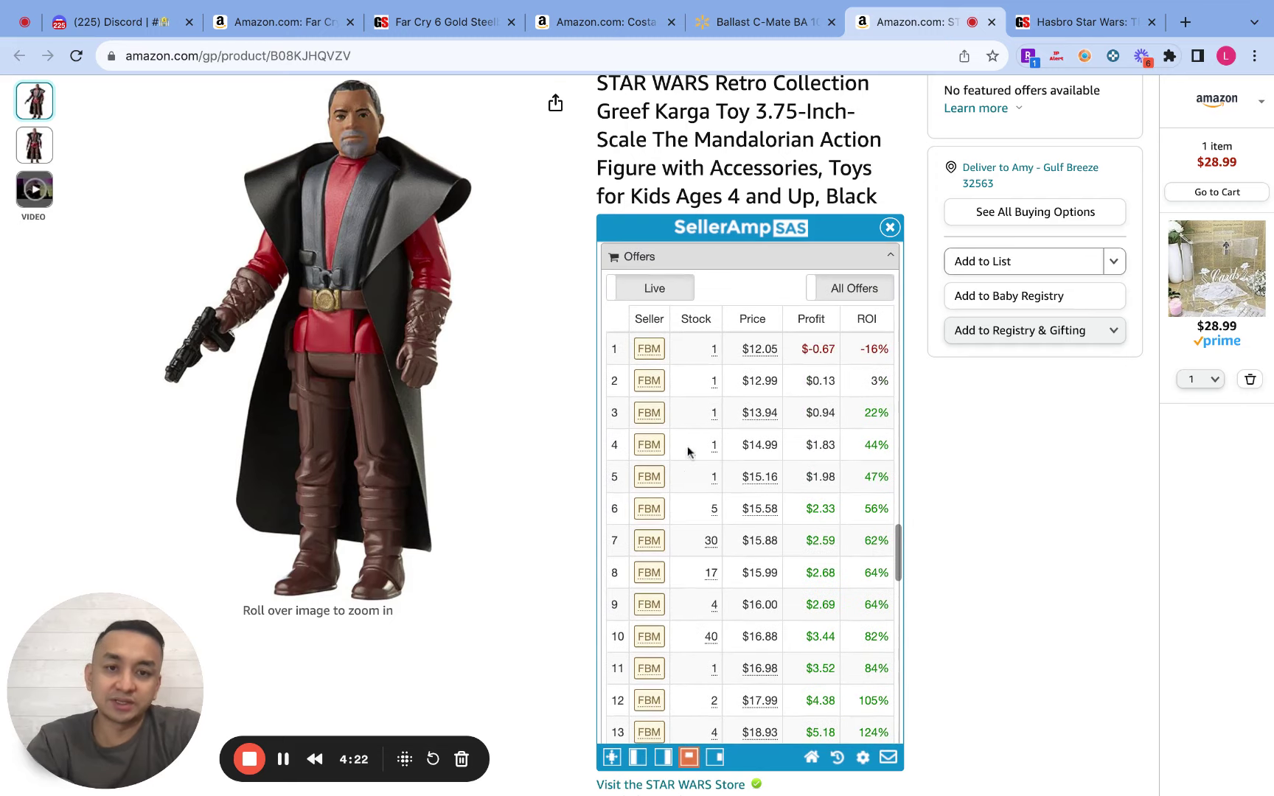
scroll(686, 566, down, 3)
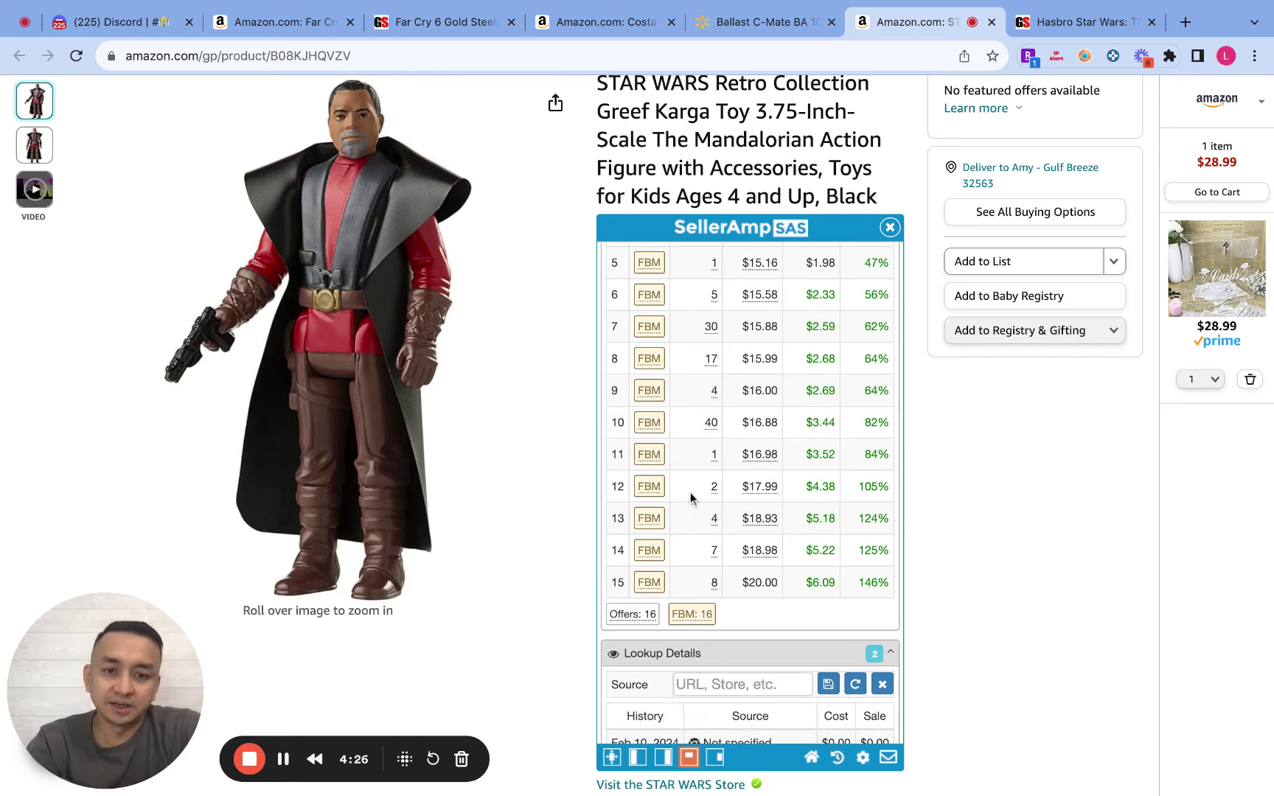
scroll(691, 498, up, 5)
scroll(689, 498, up, 1)
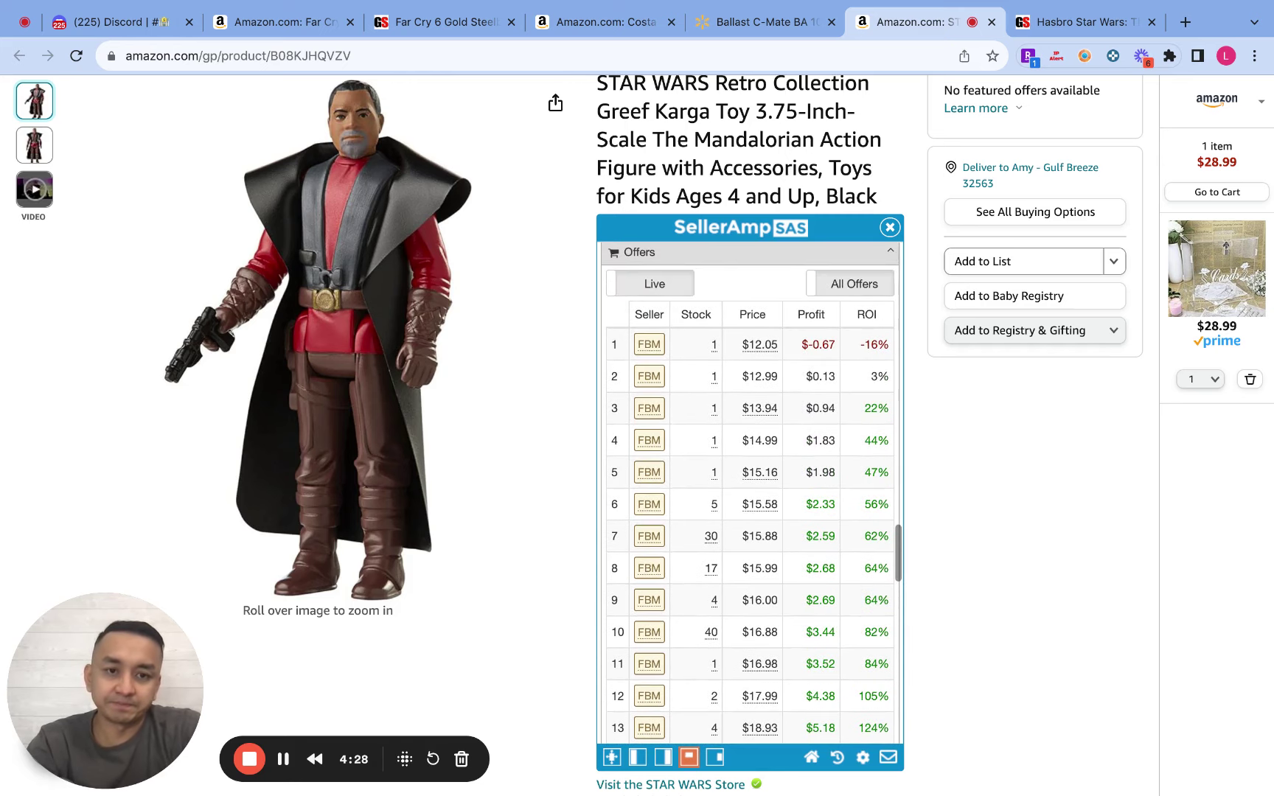
scroll(749, 487, down, 5)
scroll(749, 487, up, 4)
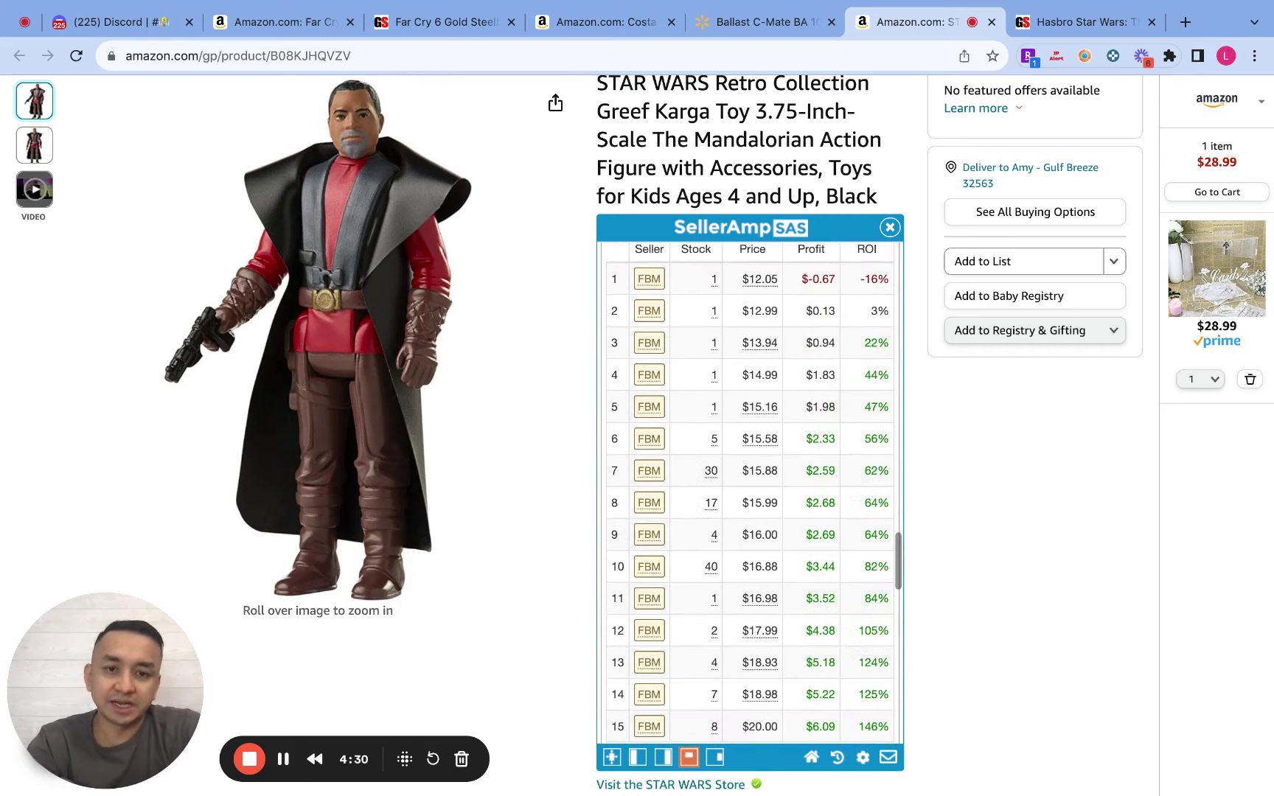
scroll(783, 538, down, 4)
scroll(782, 538, up, 6)
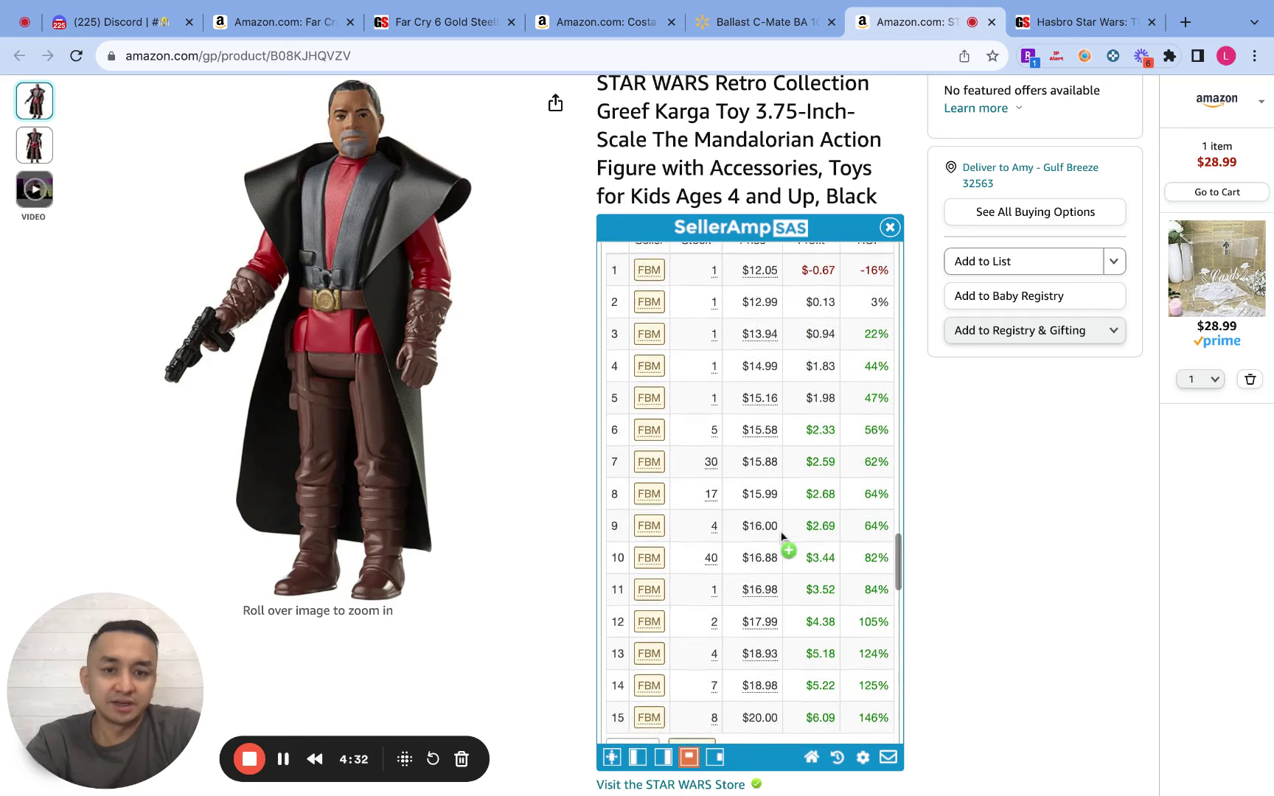
scroll(783, 537, down, 8)
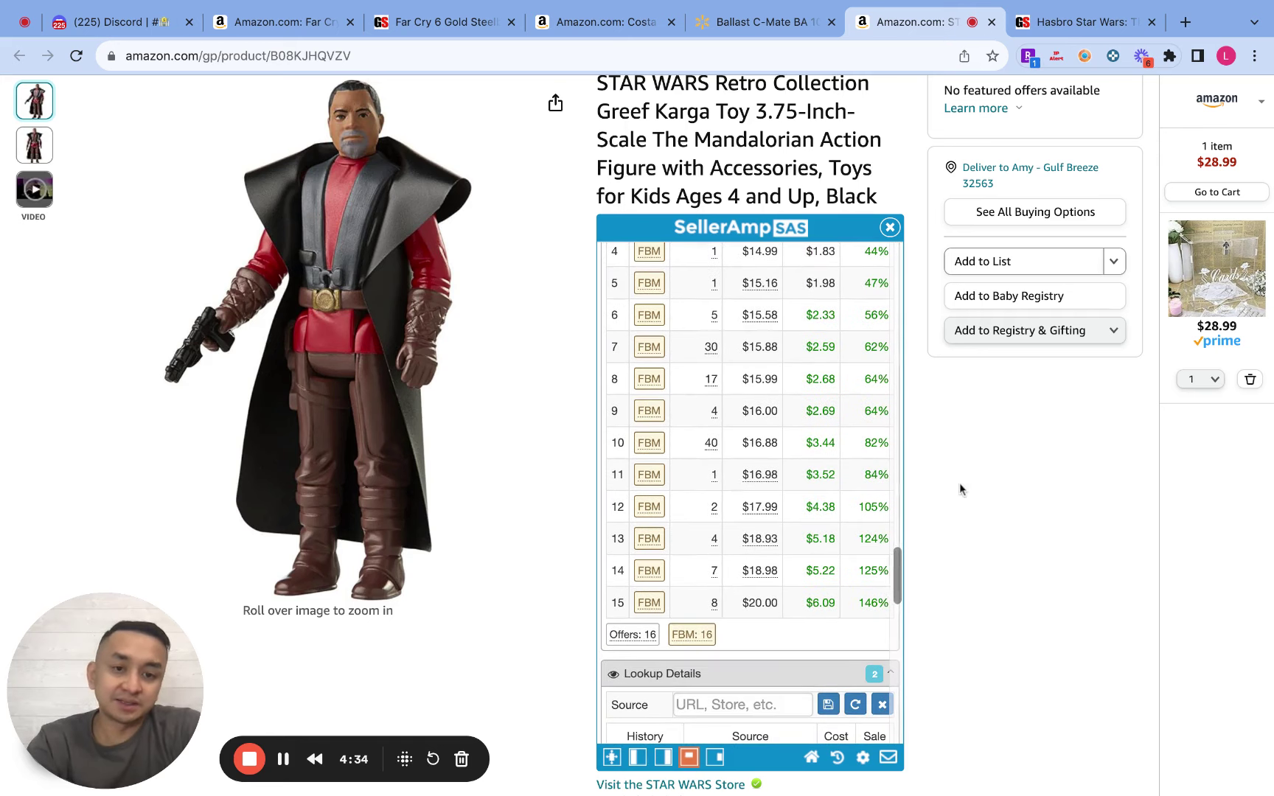
scroll(708, 480, up, 4)
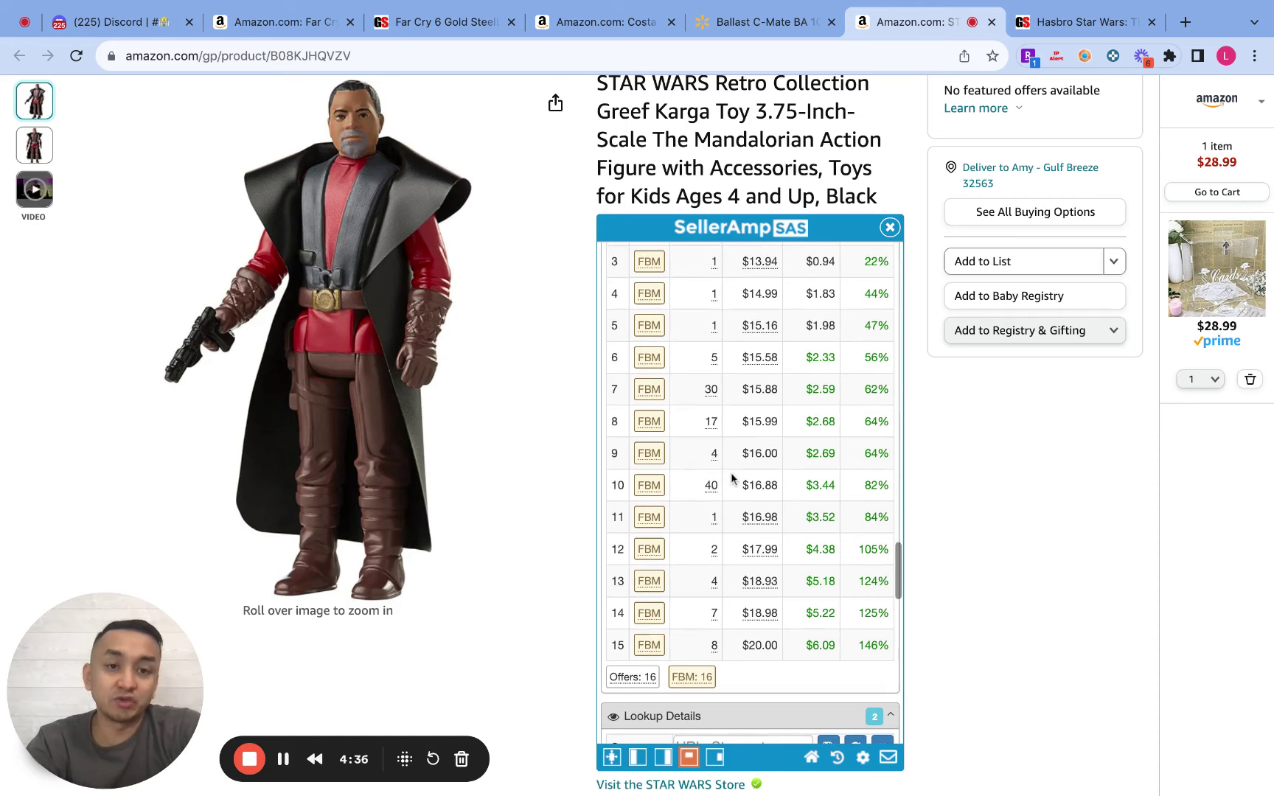
scroll(731, 478, down, 5)
scroll(731, 478, up, 4)
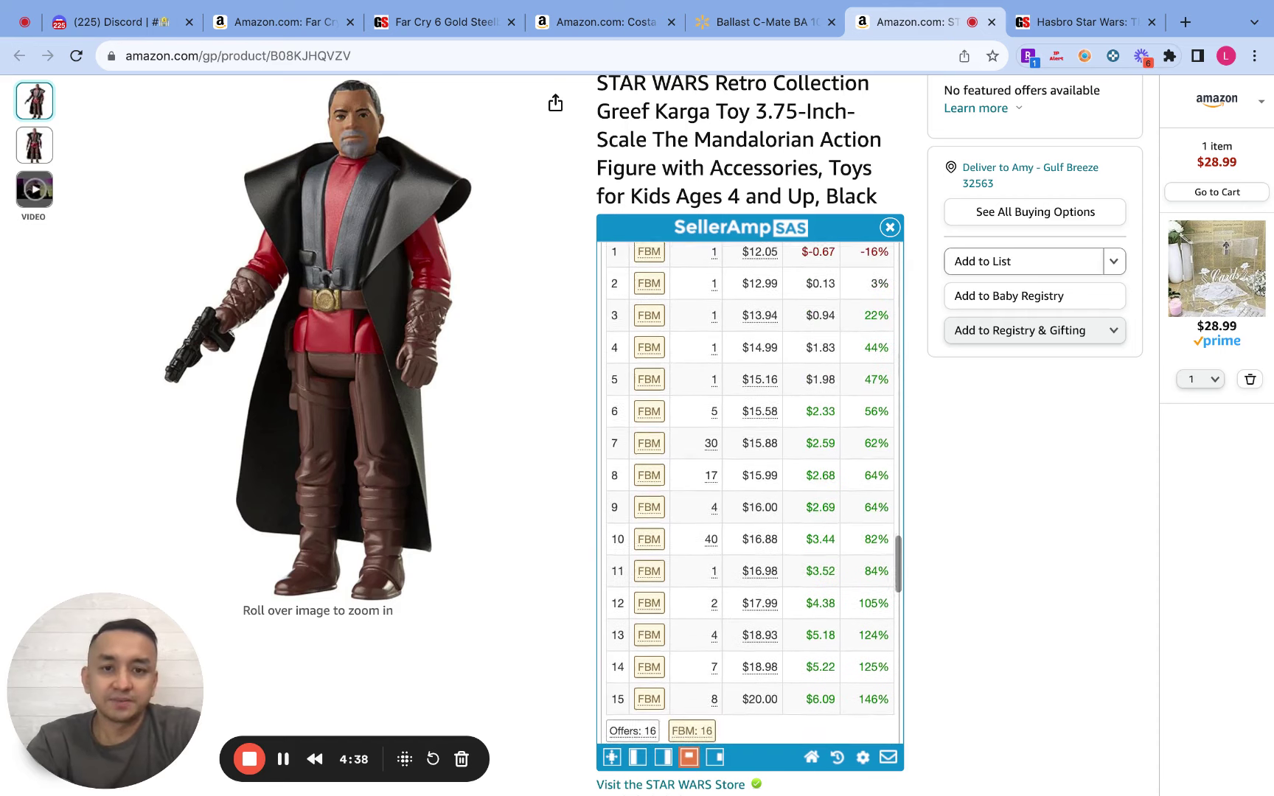
Examine the Greef Karga figure's three-month Keepa price history, including its Buy Box price, sales rank and offer count
scroll(873, 455, up, 2)
scroll(929, 442, up, 1)
scroll(930, 447, up, 2)
scroll(881, 403, down, 3)
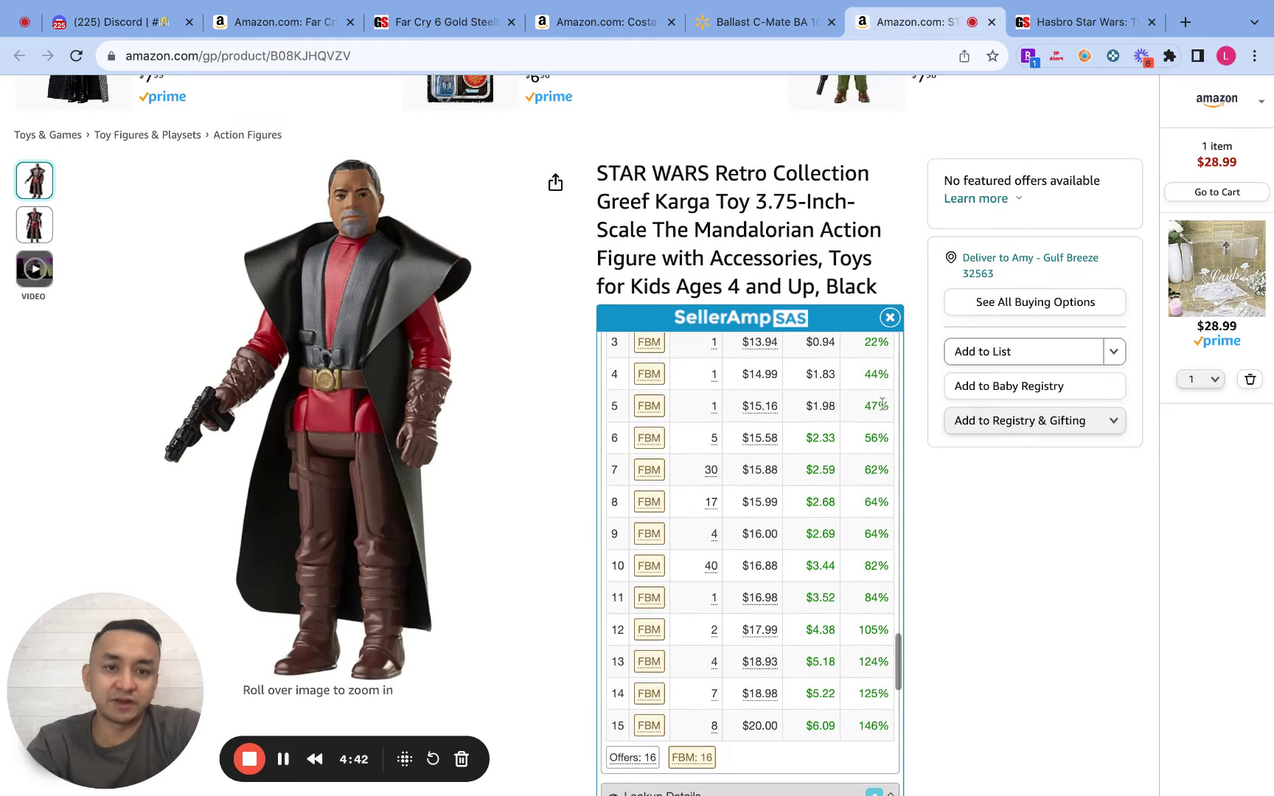
scroll(929, 576, down, 15)
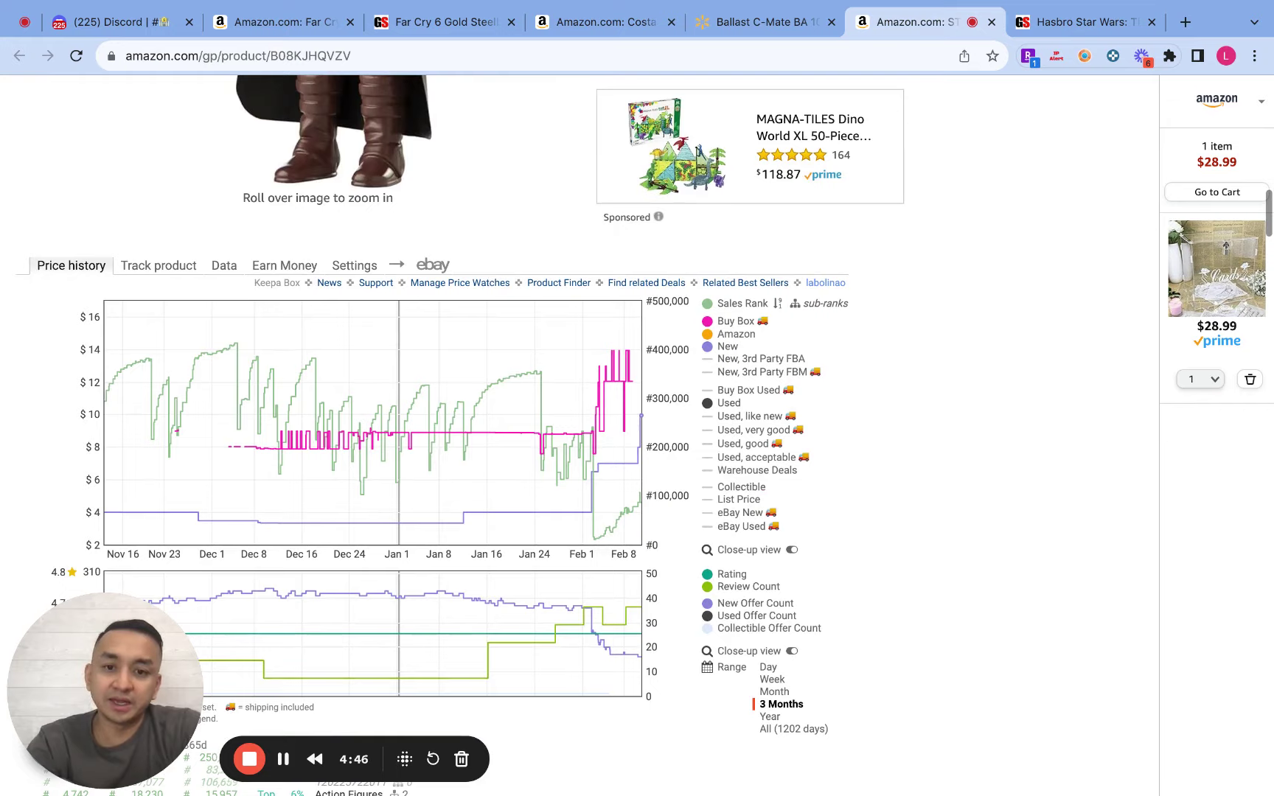
scroll(926, 519, up, 15)
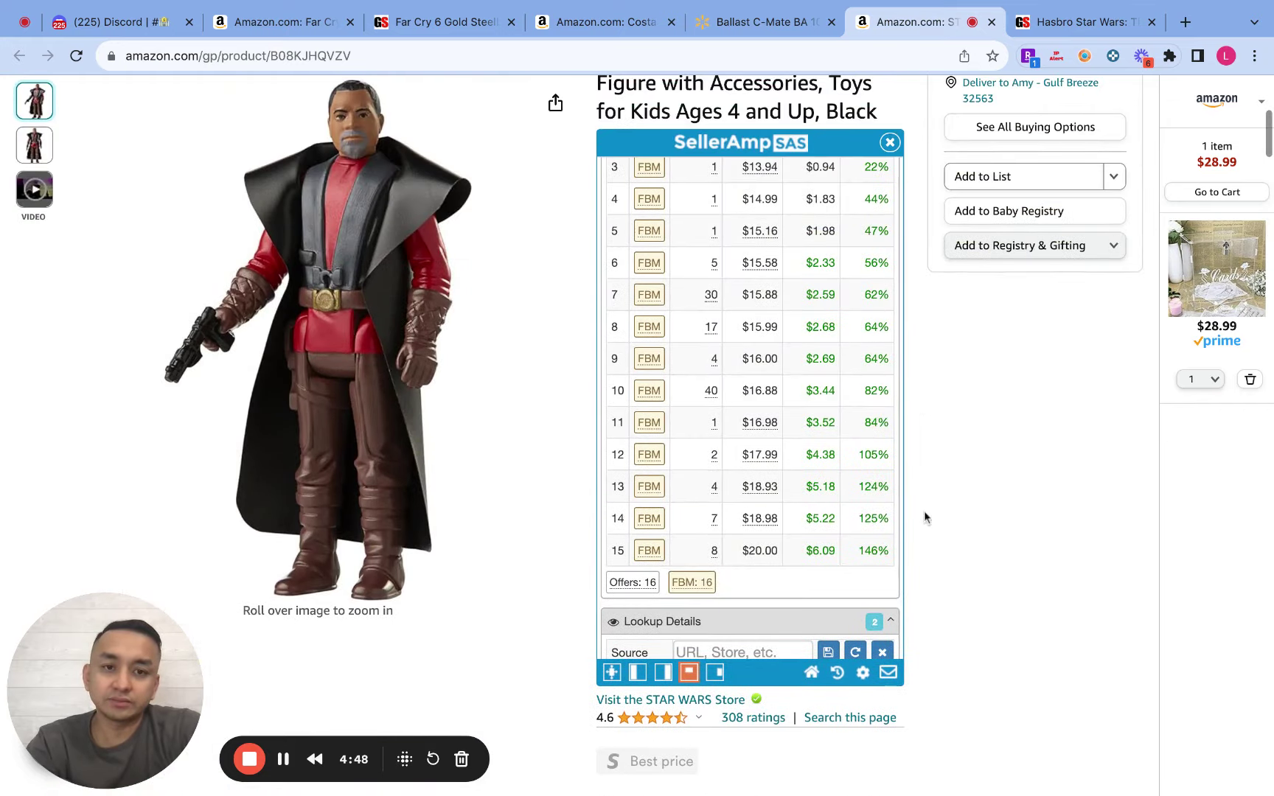
Weigh the Greef Karga figure's profit, fees and breakeven sale price against its seller offers and 30-day ranks in SellerAmp
scroll(745, 432, up, 3)
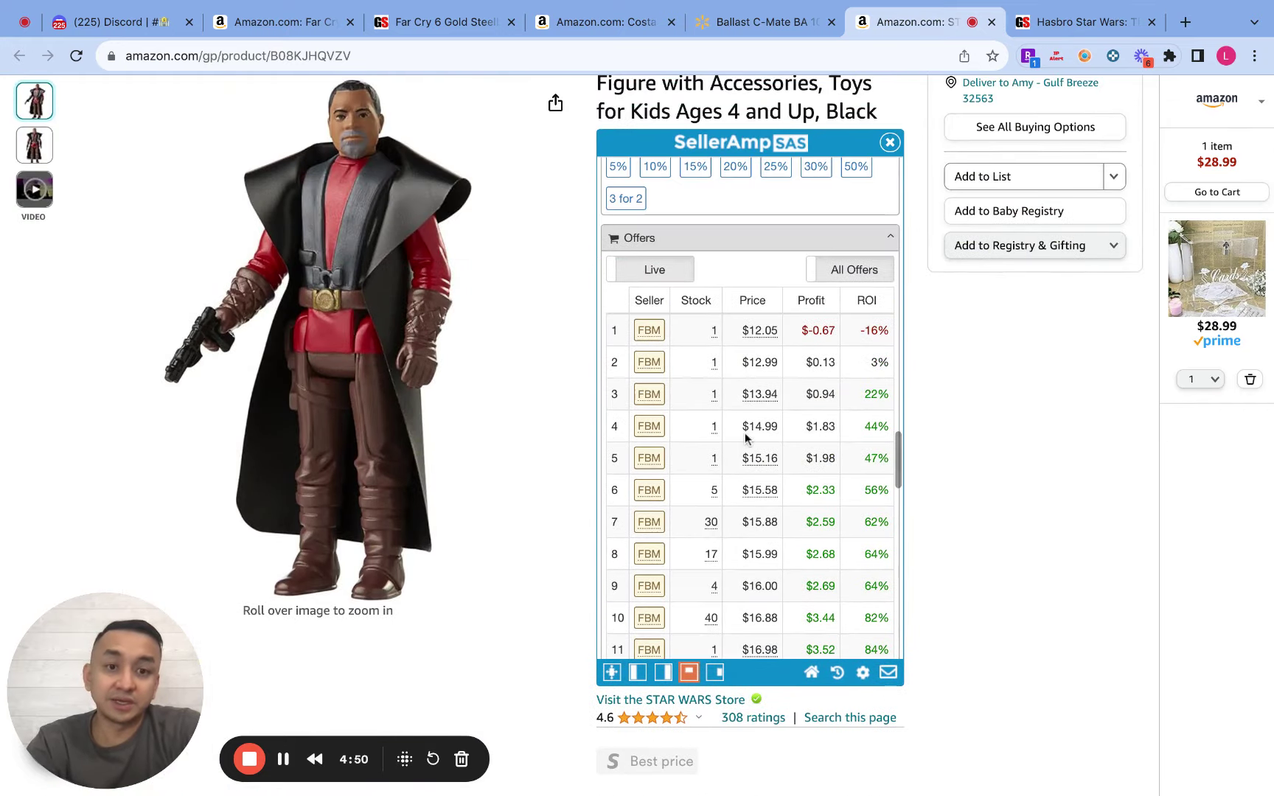
scroll(707, 438, down, 10)
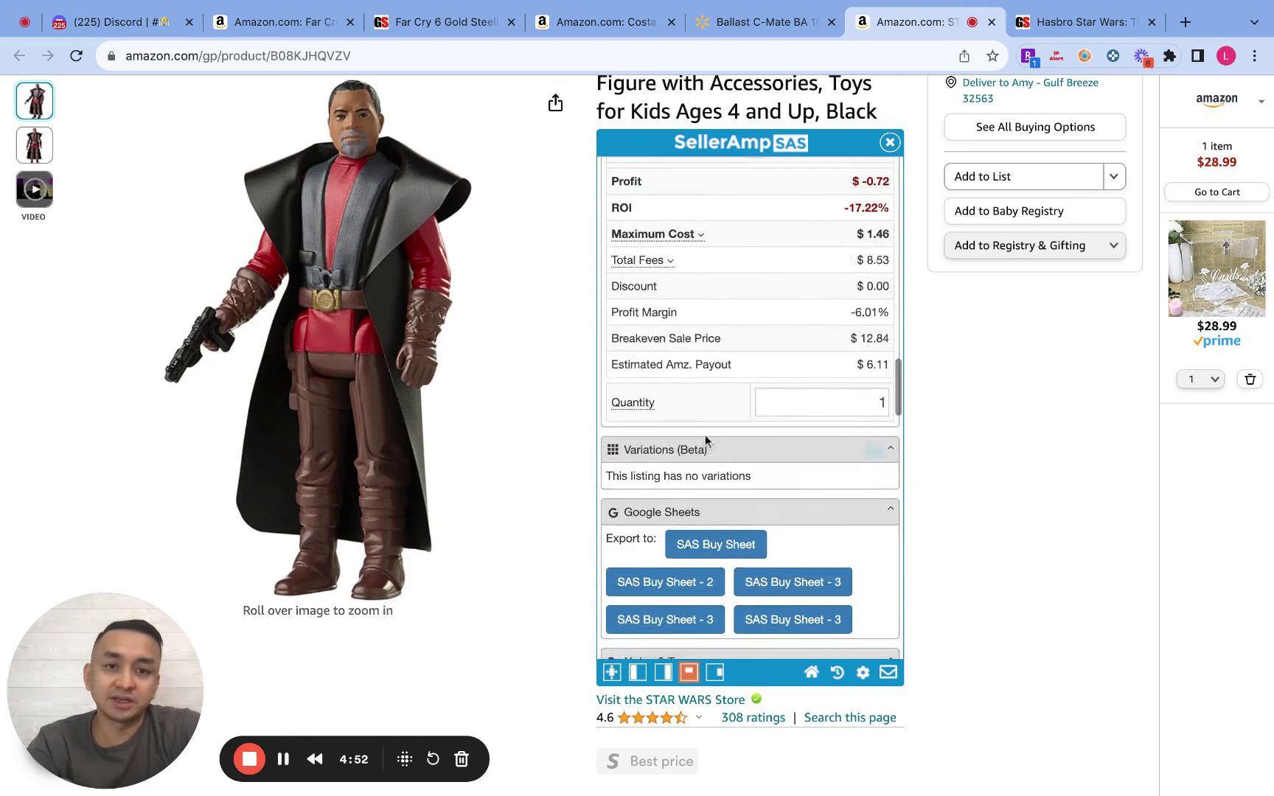
scroll(705, 441, up, 10)
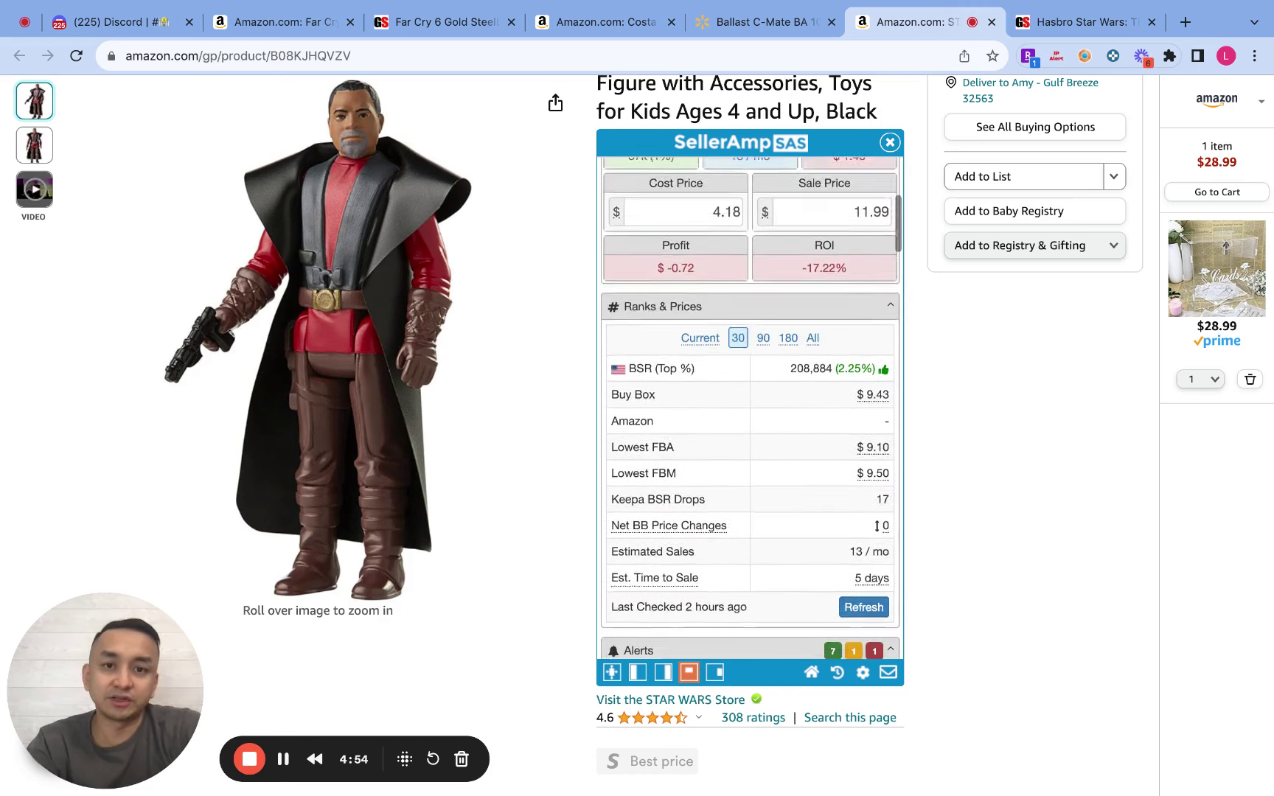
scroll(768, 314, up, 1)
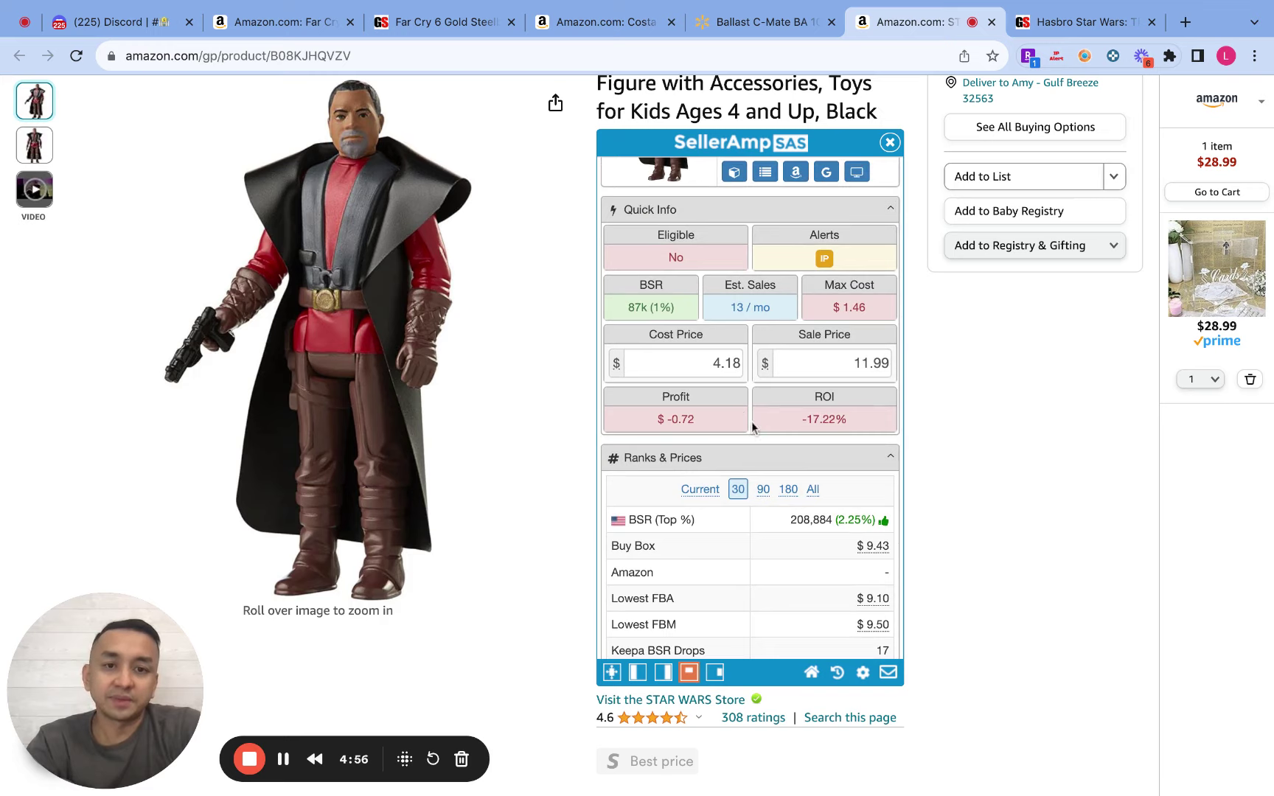
scroll(751, 421, down, 10)
scroll(751, 421, down, 2)
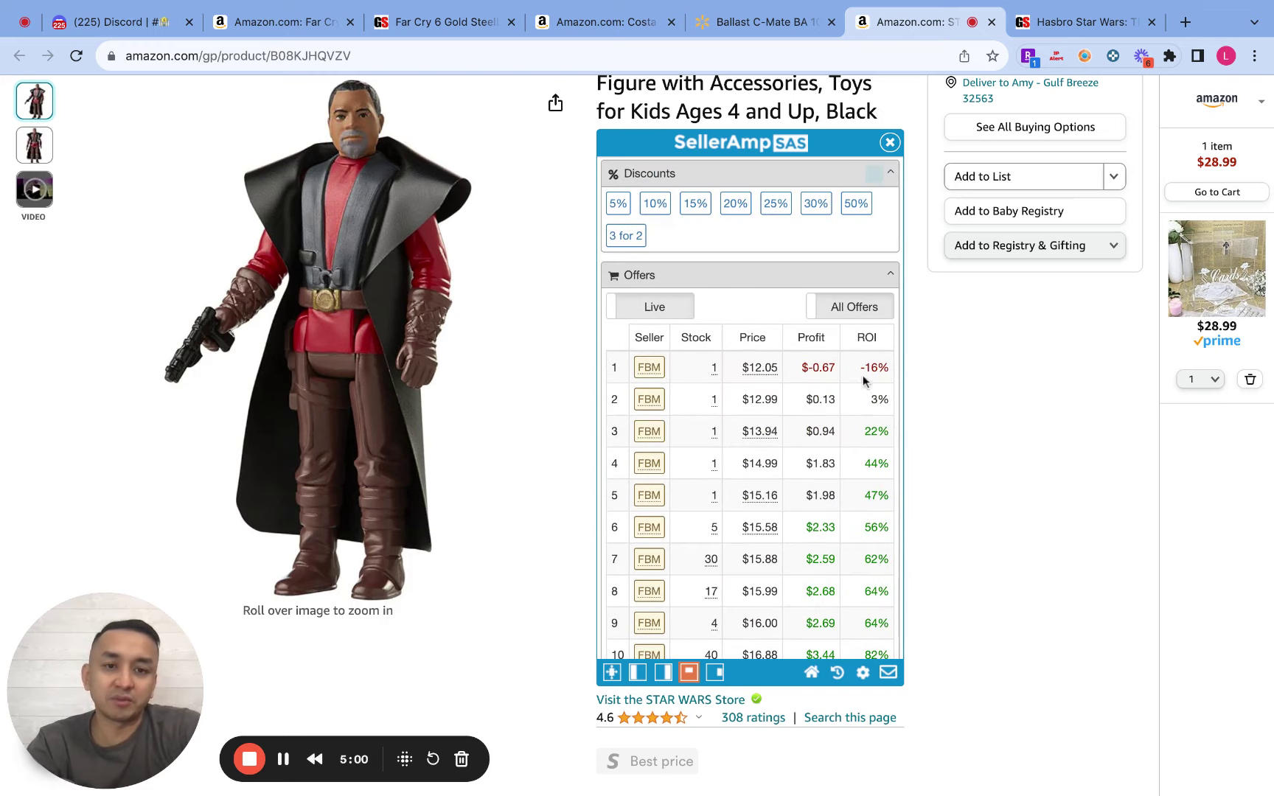
scroll(877, 427, down, 2)
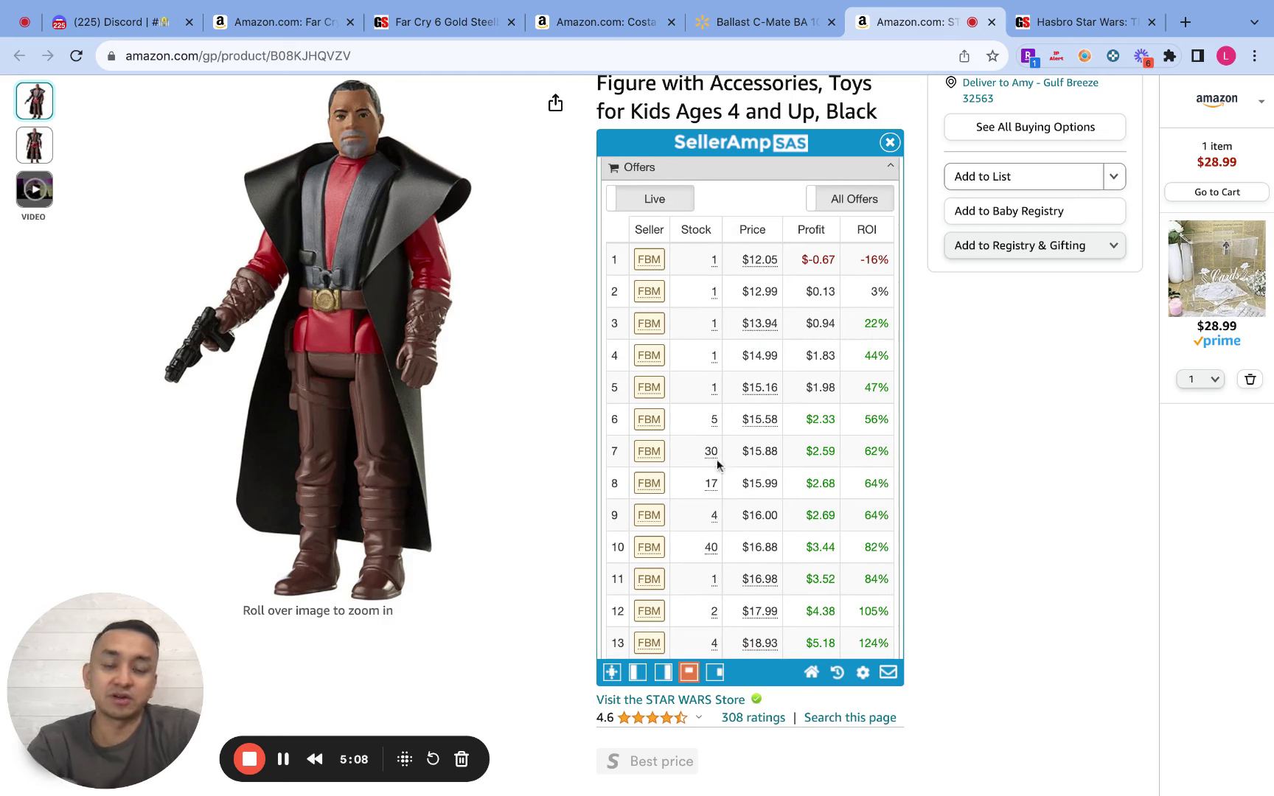
scroll(712, 435, up, 20)
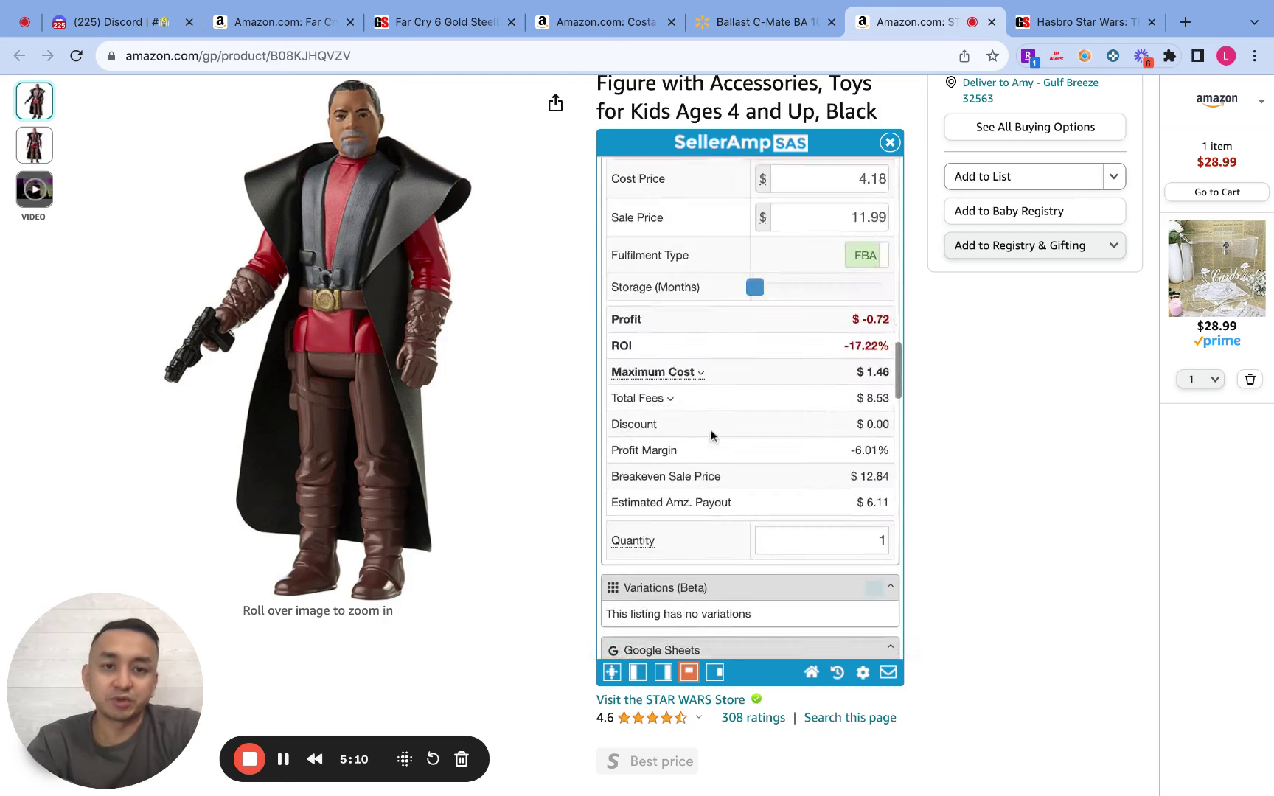
scroll(771, 401, up, 10)
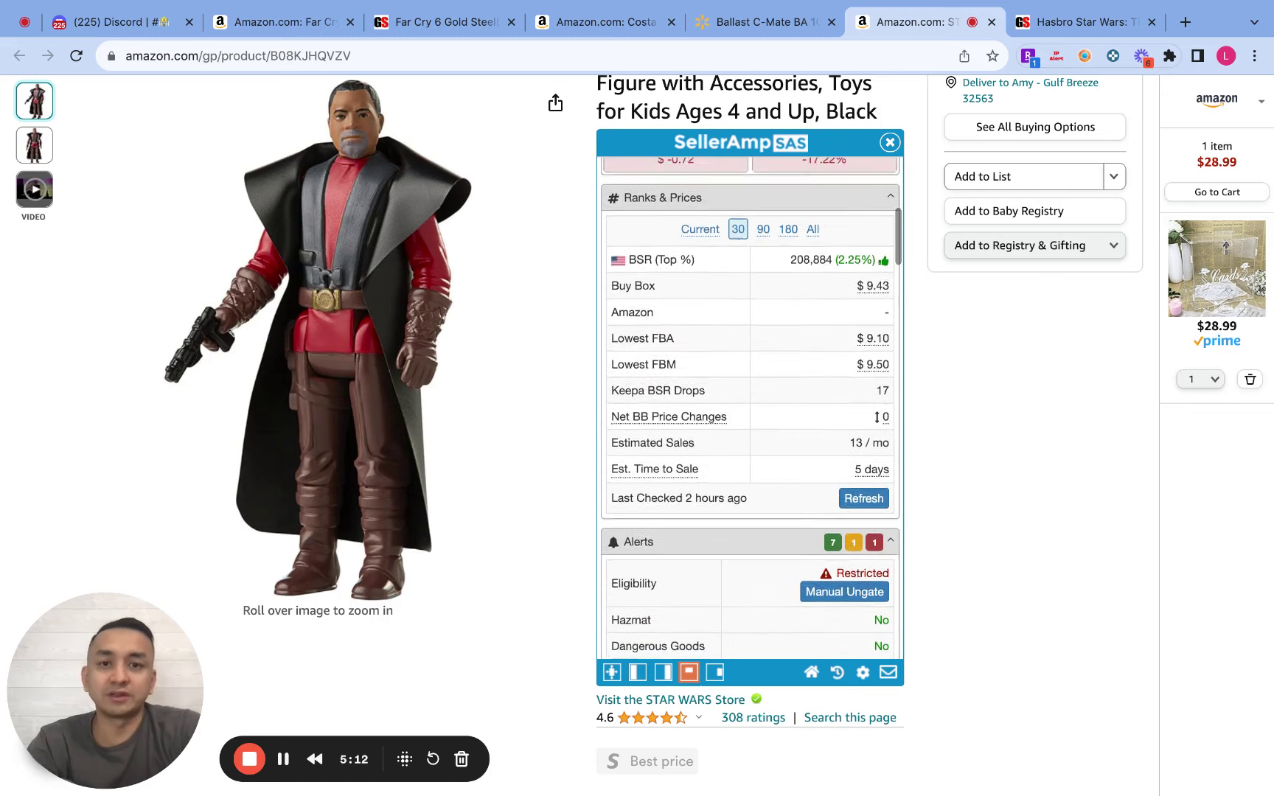
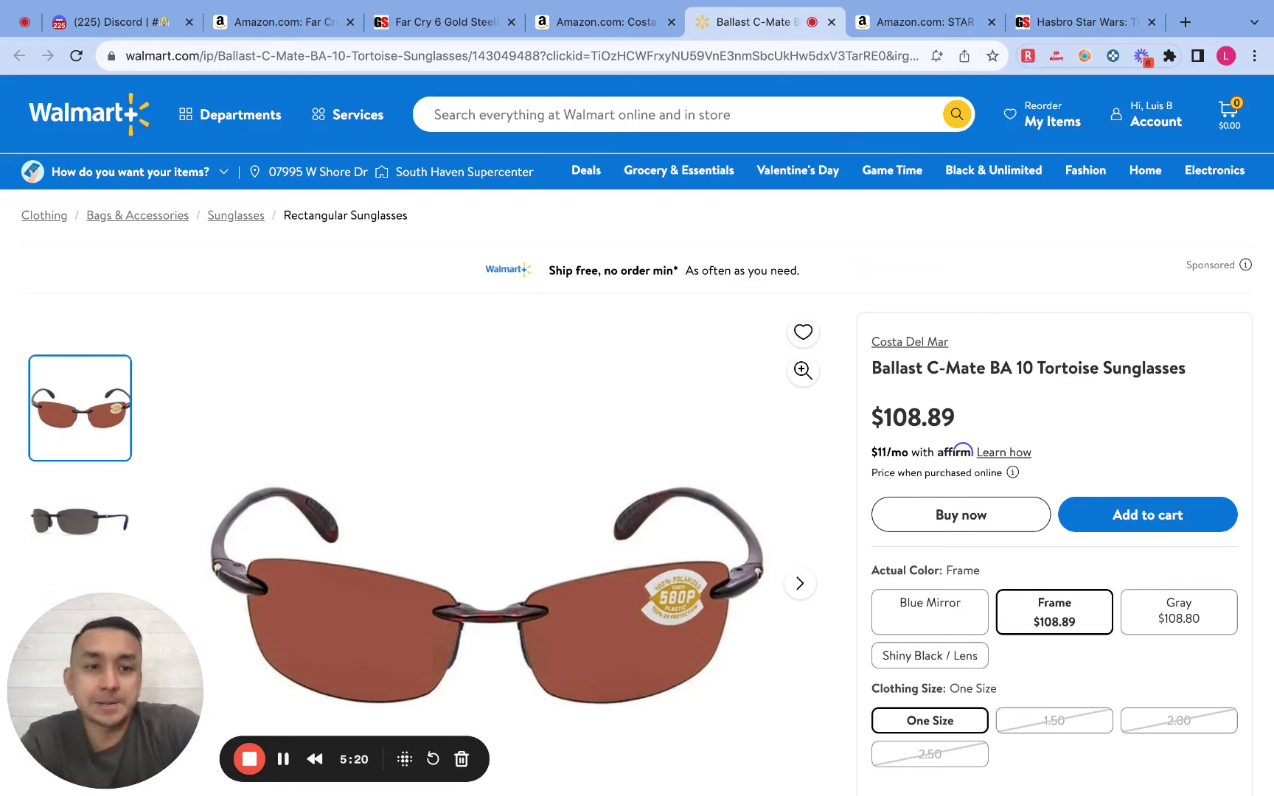
Check the Ballast sunglasses' price on Walmart, then view the matching Costa Del Mar listing's SellerAmp summary and colour options on Amazon
scroll(1074, 280, down, 2)
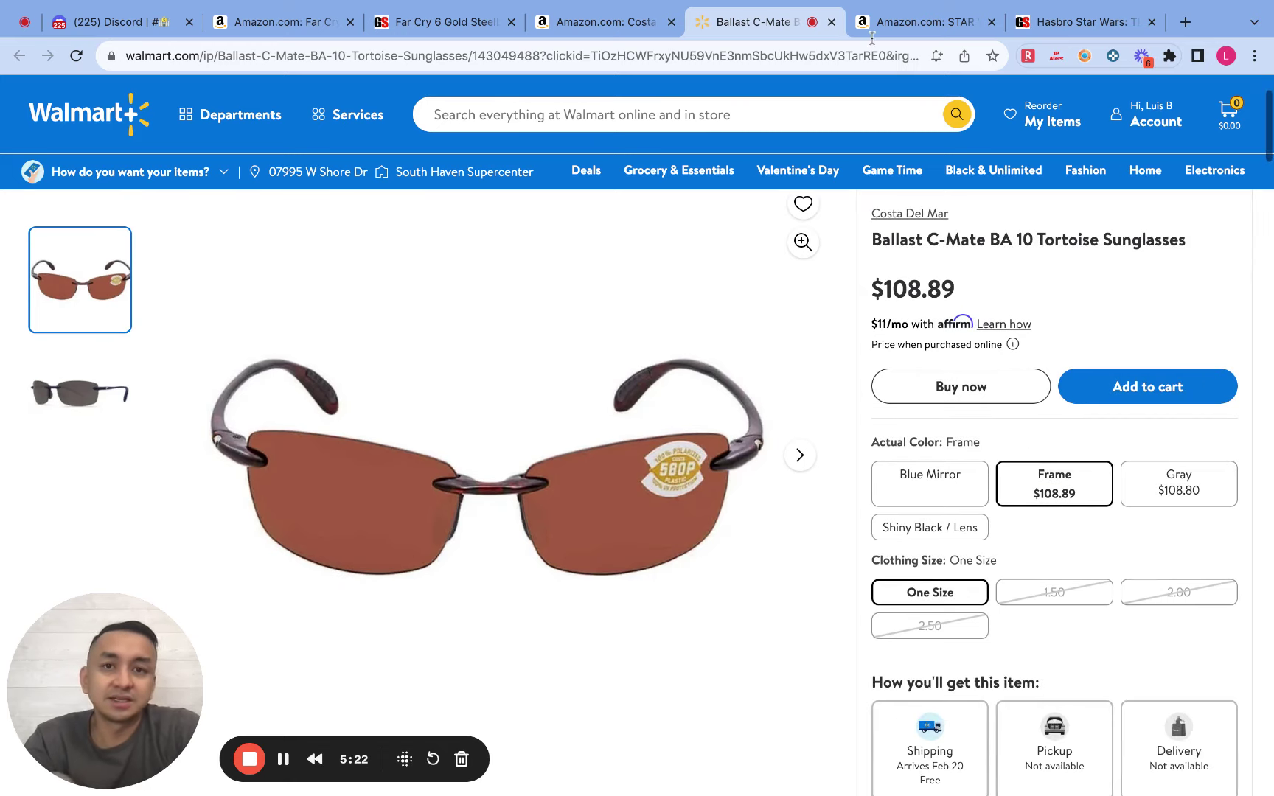
click(598, 24)
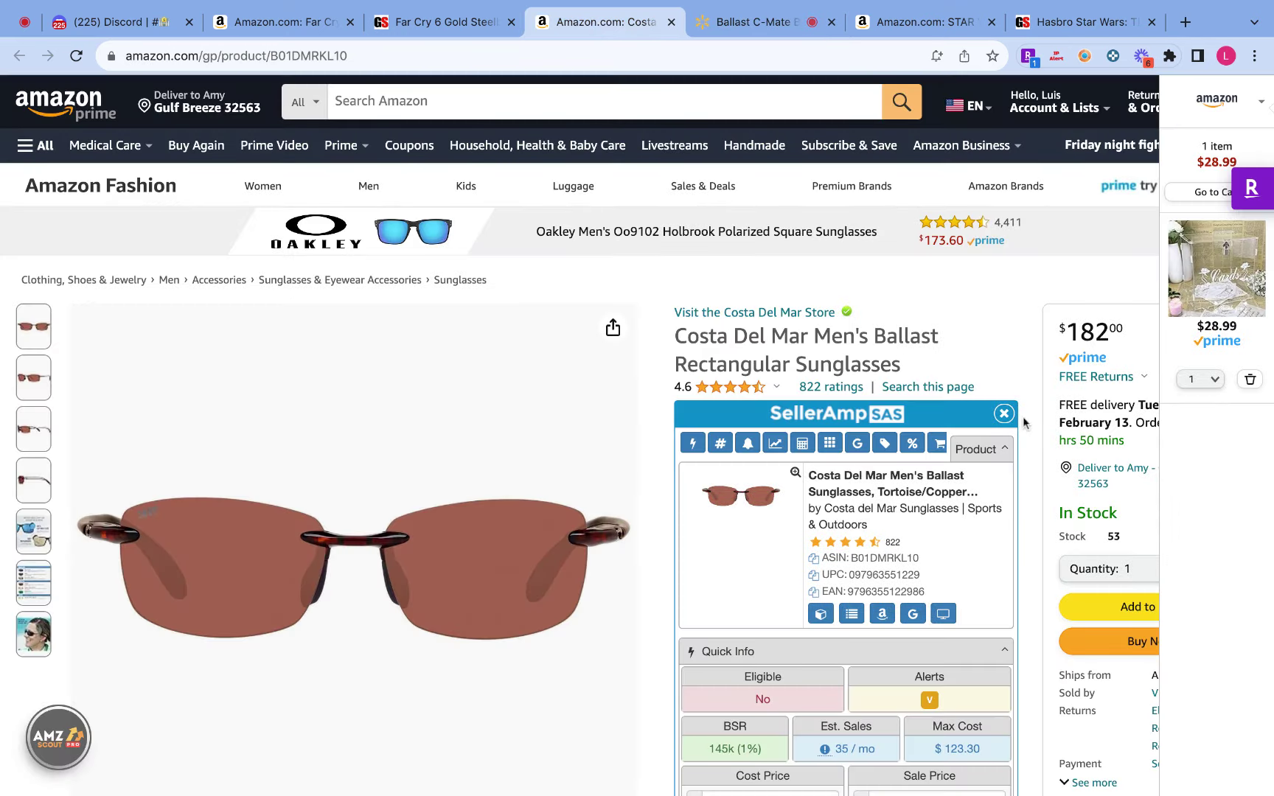
scroll(1041, 469, down, 4)
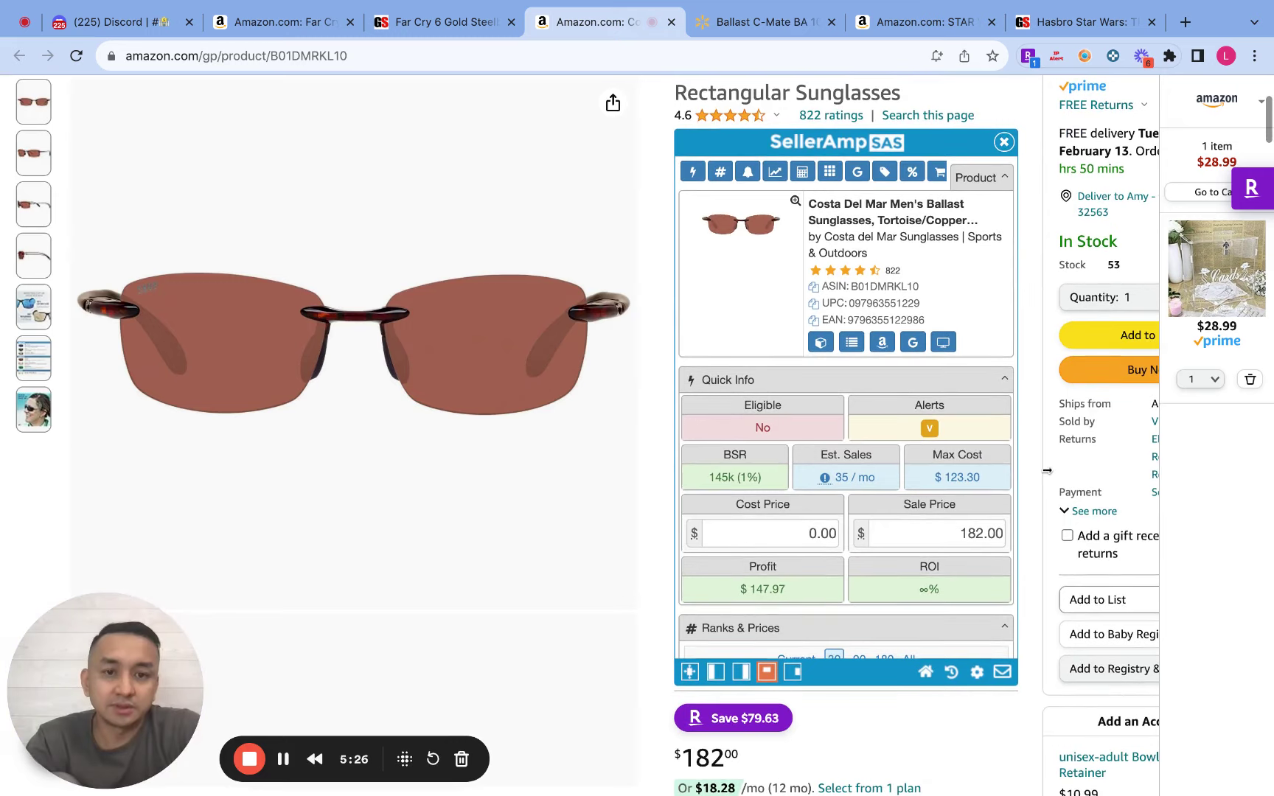
scroll(1045, 471, down, 4)
scroll(1047, 470, down, 3)
click(839, 397)
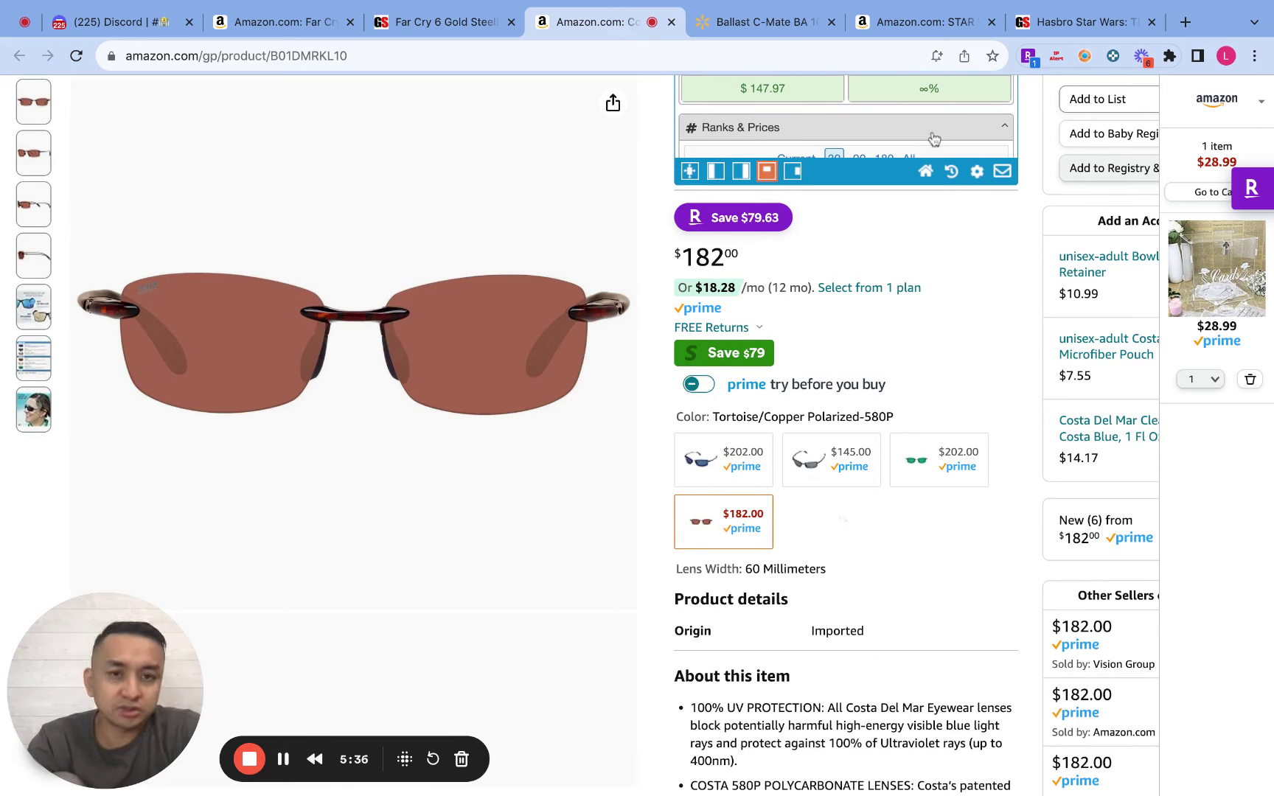
Compare the Walmart sunglasses' Tortoise colour with the Amazon variation and check Walmart's frame options, shipping and seller
click(766, 24)
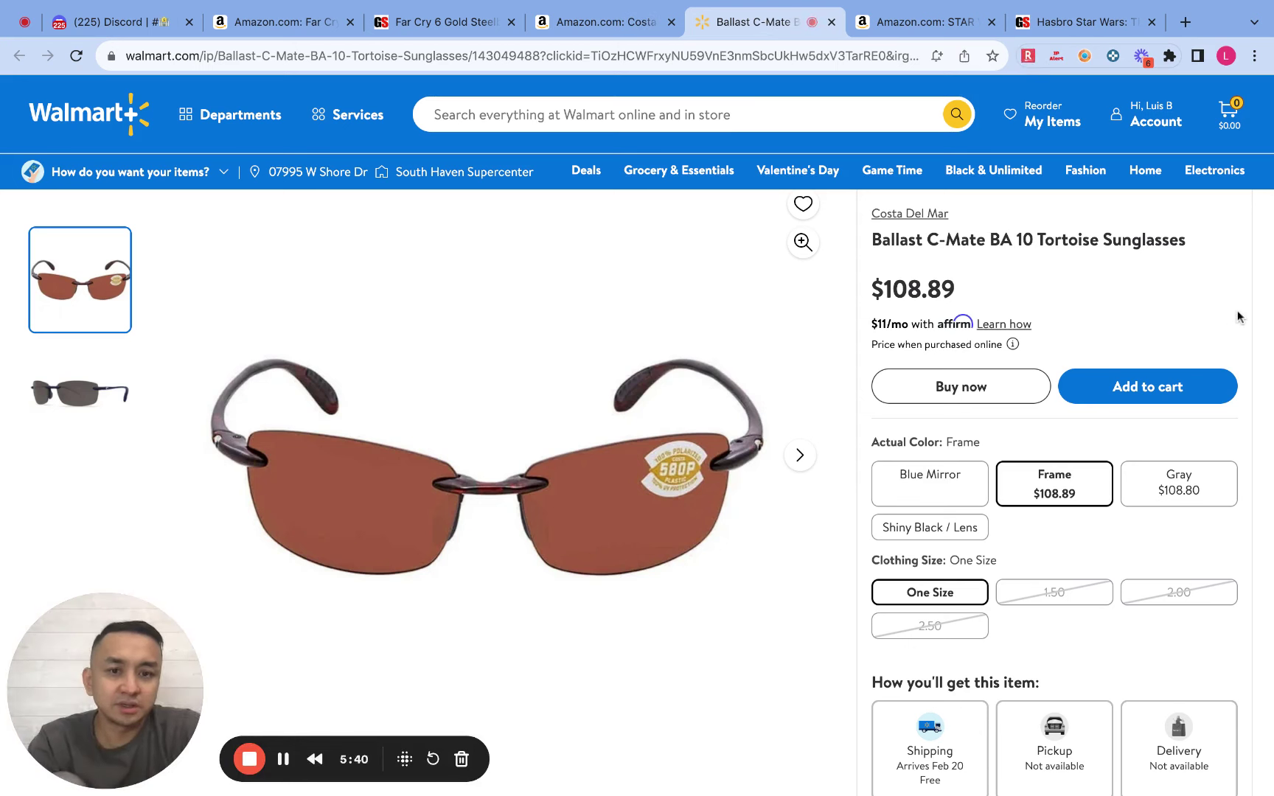
double_click(1039, 241)
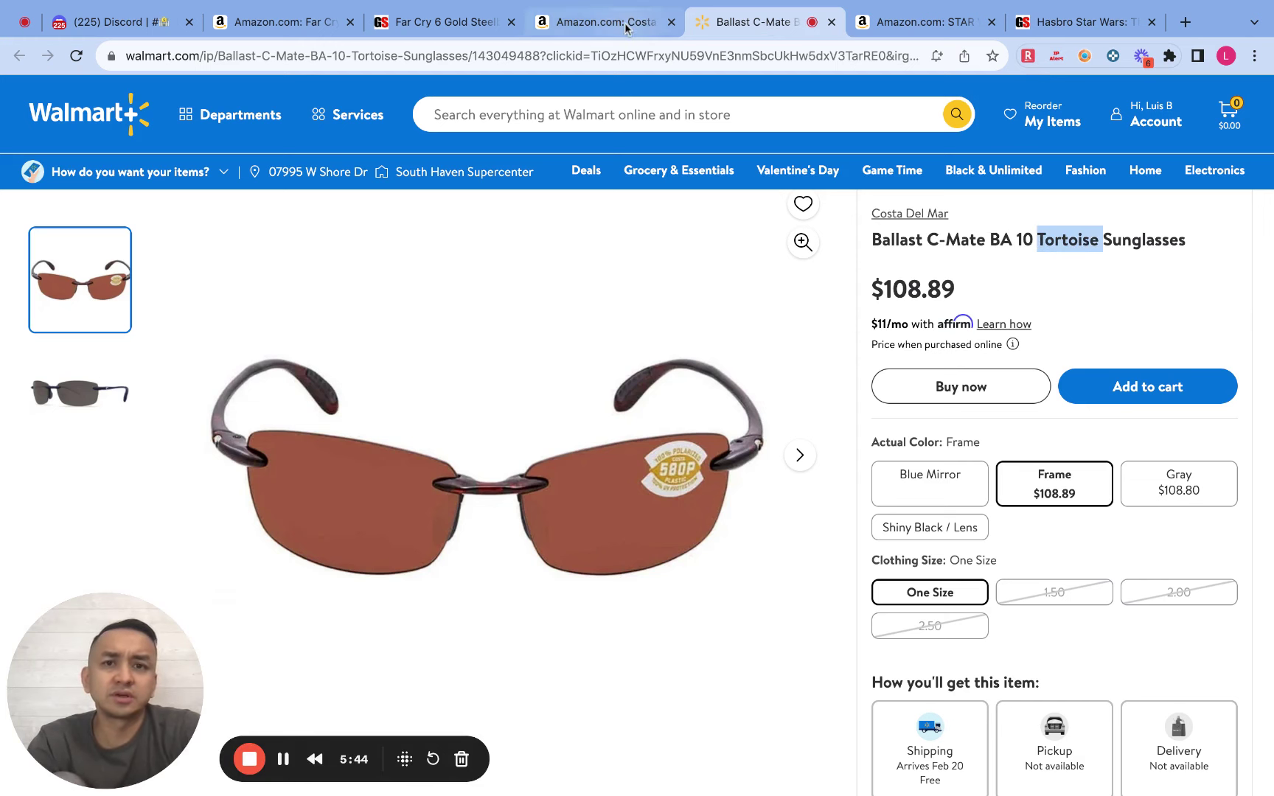
key(ctrl+shift+Tab)
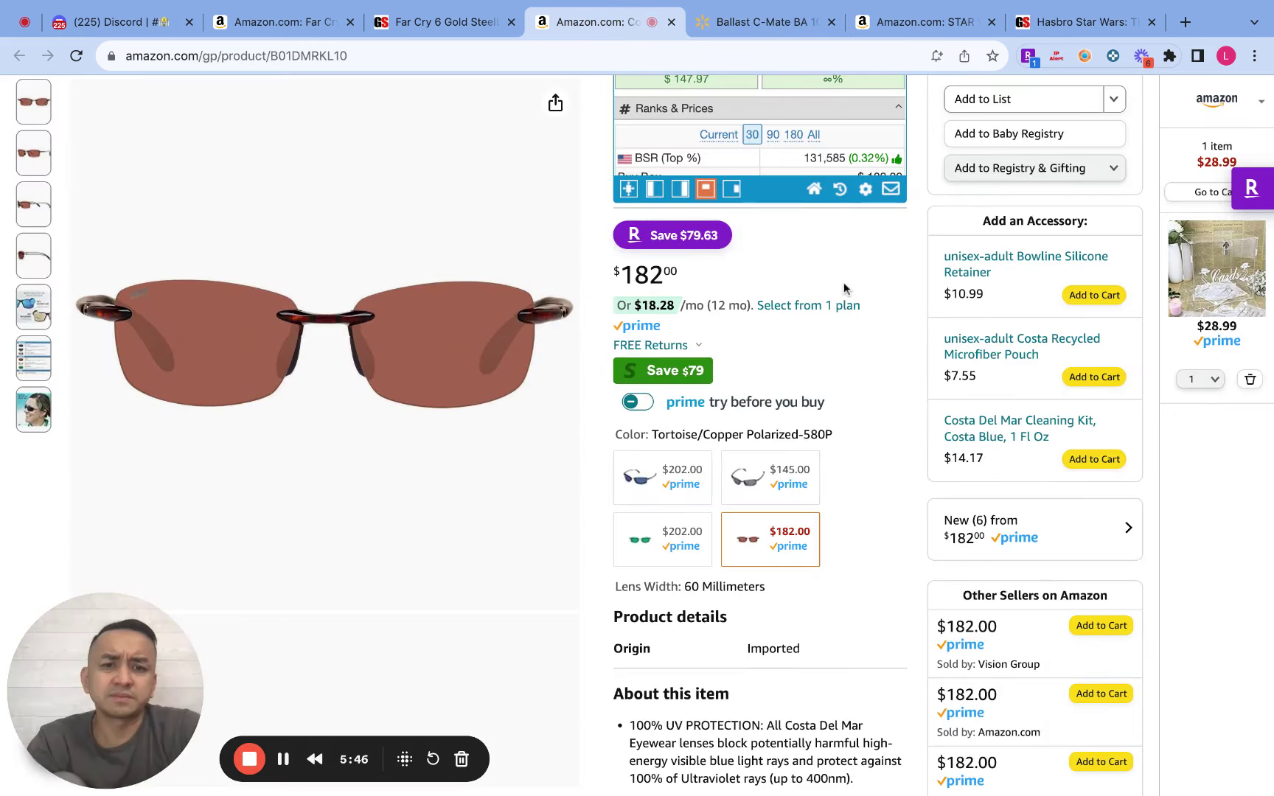
click(767, 22)
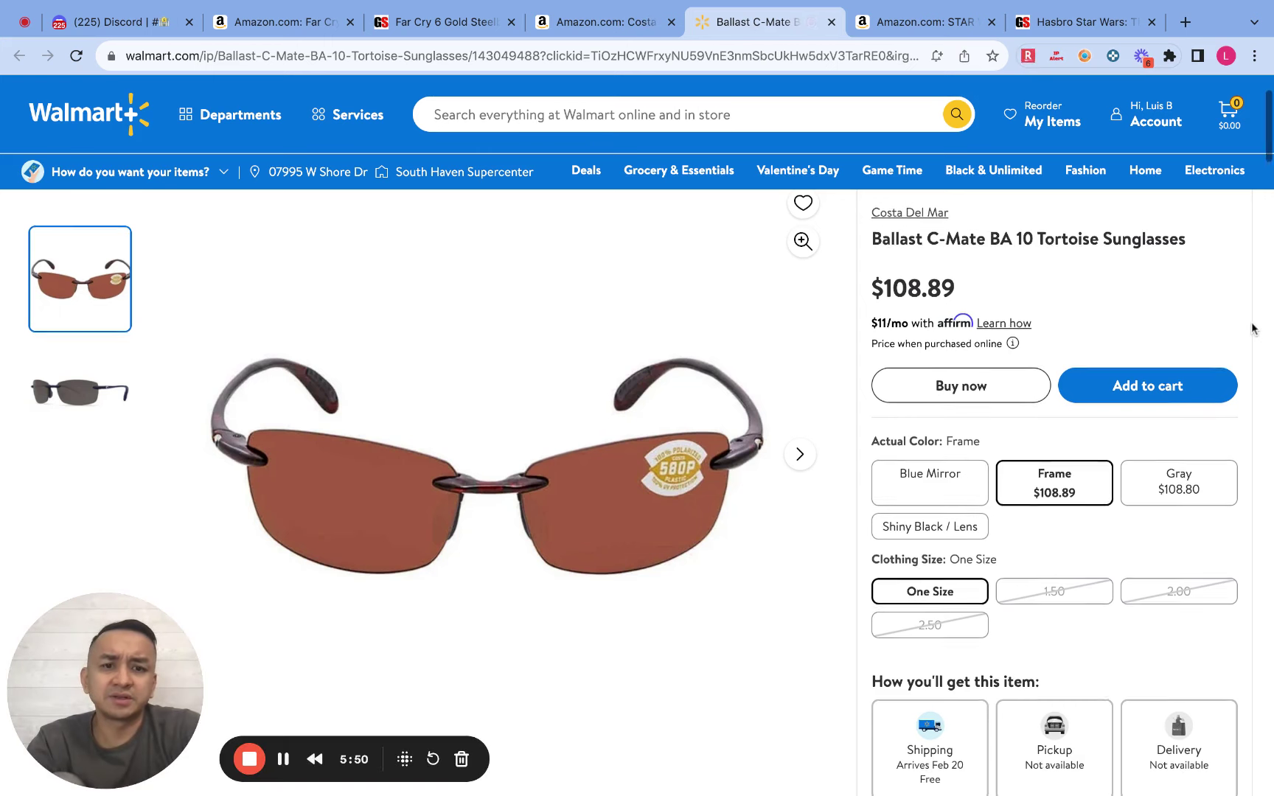
scroll(1251, 328, down, 4)
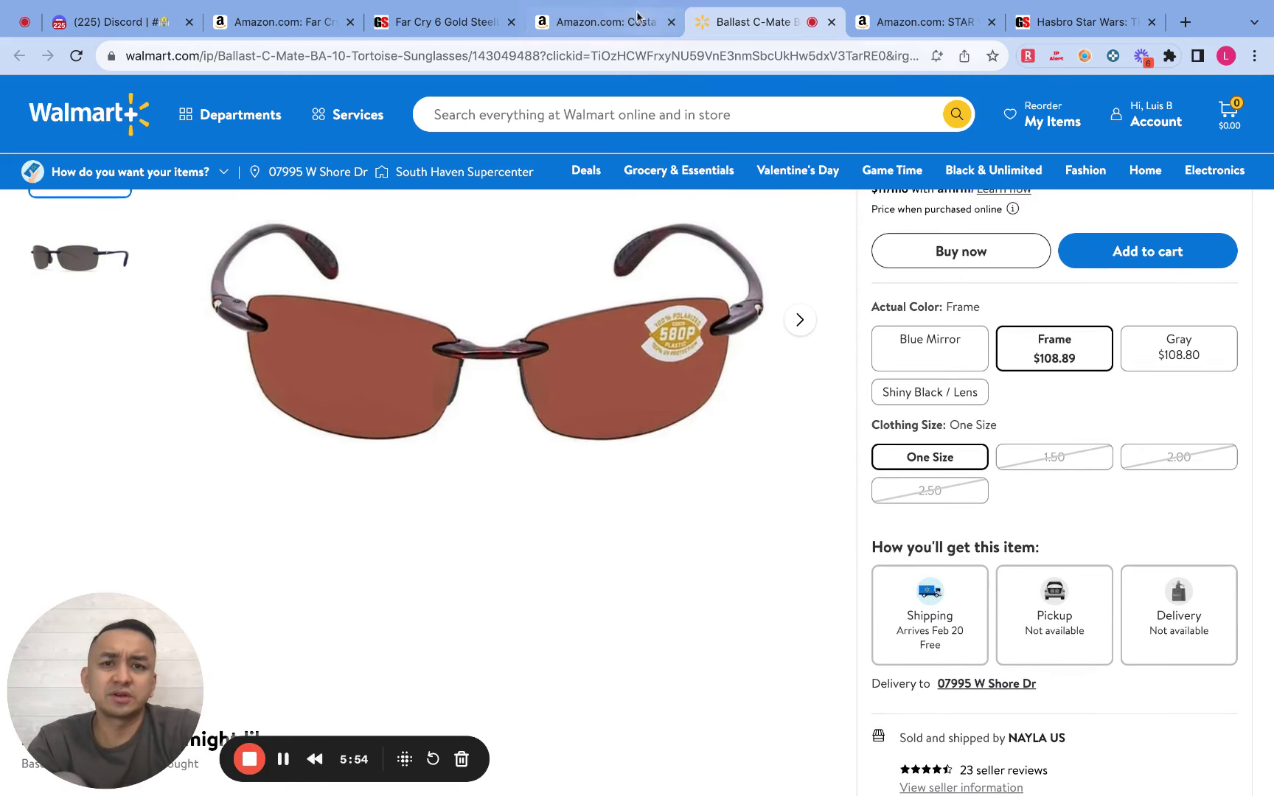
Close the Amazon and GameStop pages for the Greef Karga figure and return to the Costa Del Mar sunglasses listing on Amazon
click(988, 27)
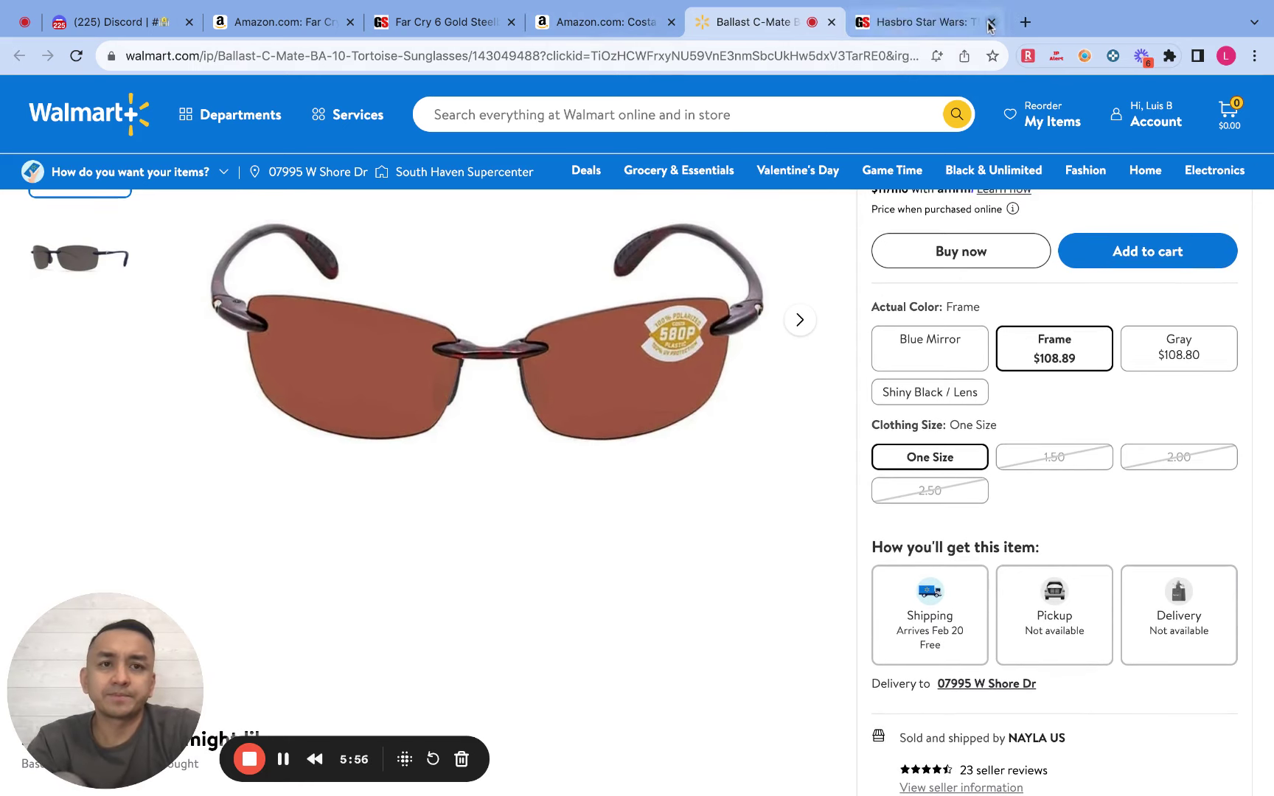
click(988, 26)
click(737, 22)
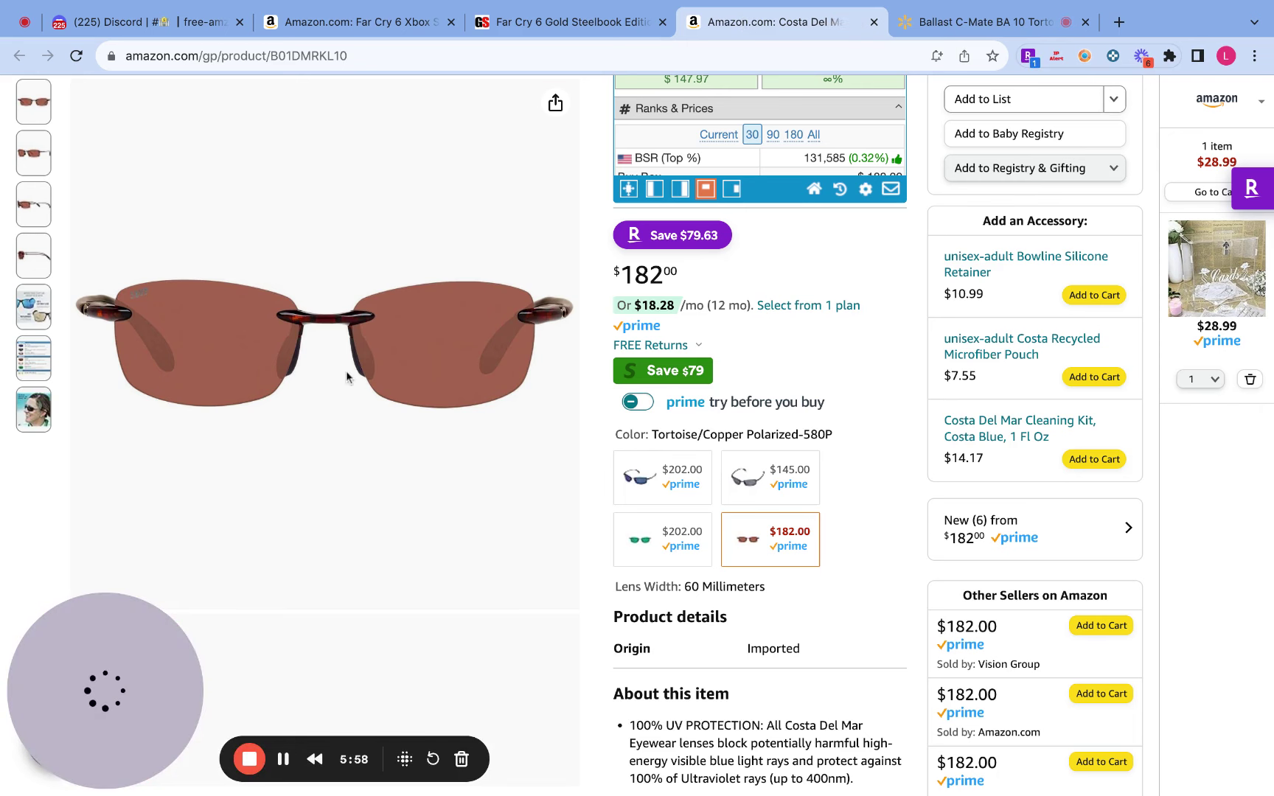
Compare the Walmart sunglasses photo with the front, side and angled product images on the Costa Del Mar Amazon listing
click(966, 24)
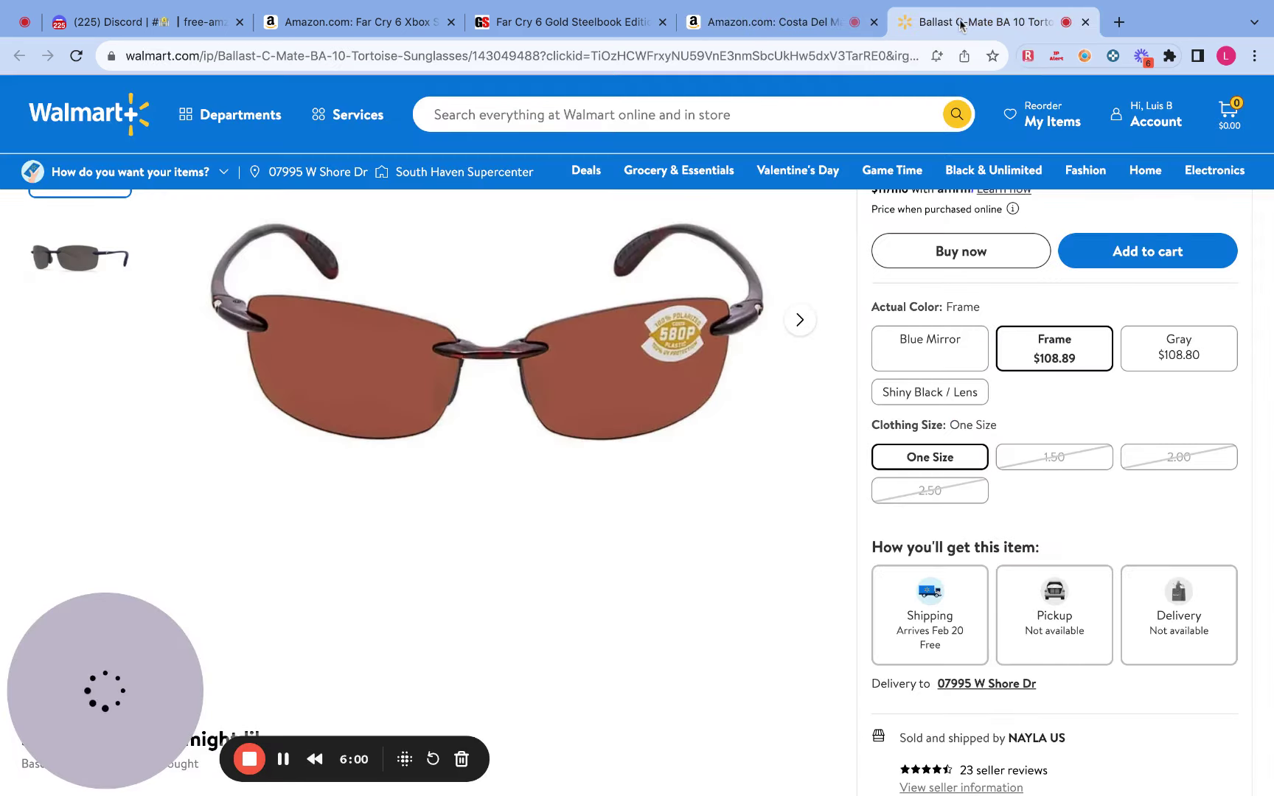
click(784, 24)
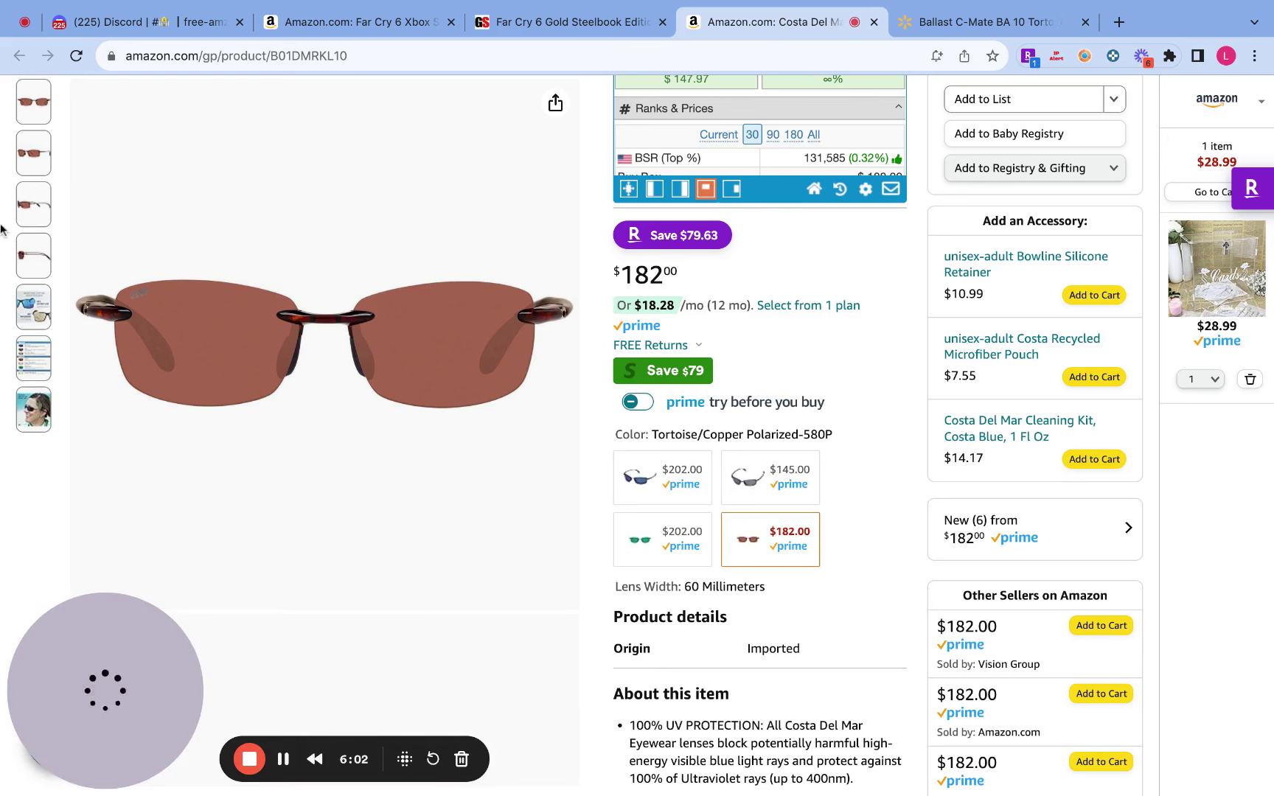
mouse_move(33, 202)
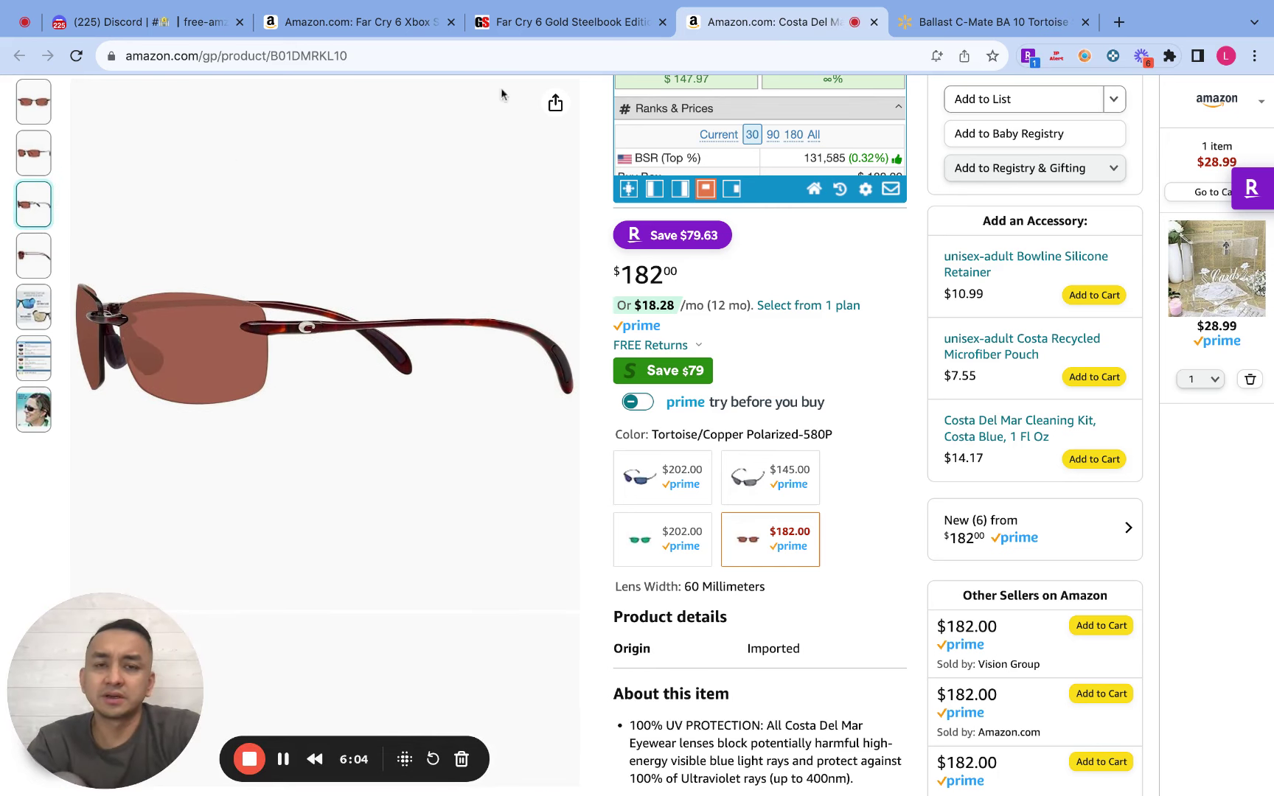
click(1005, 26)
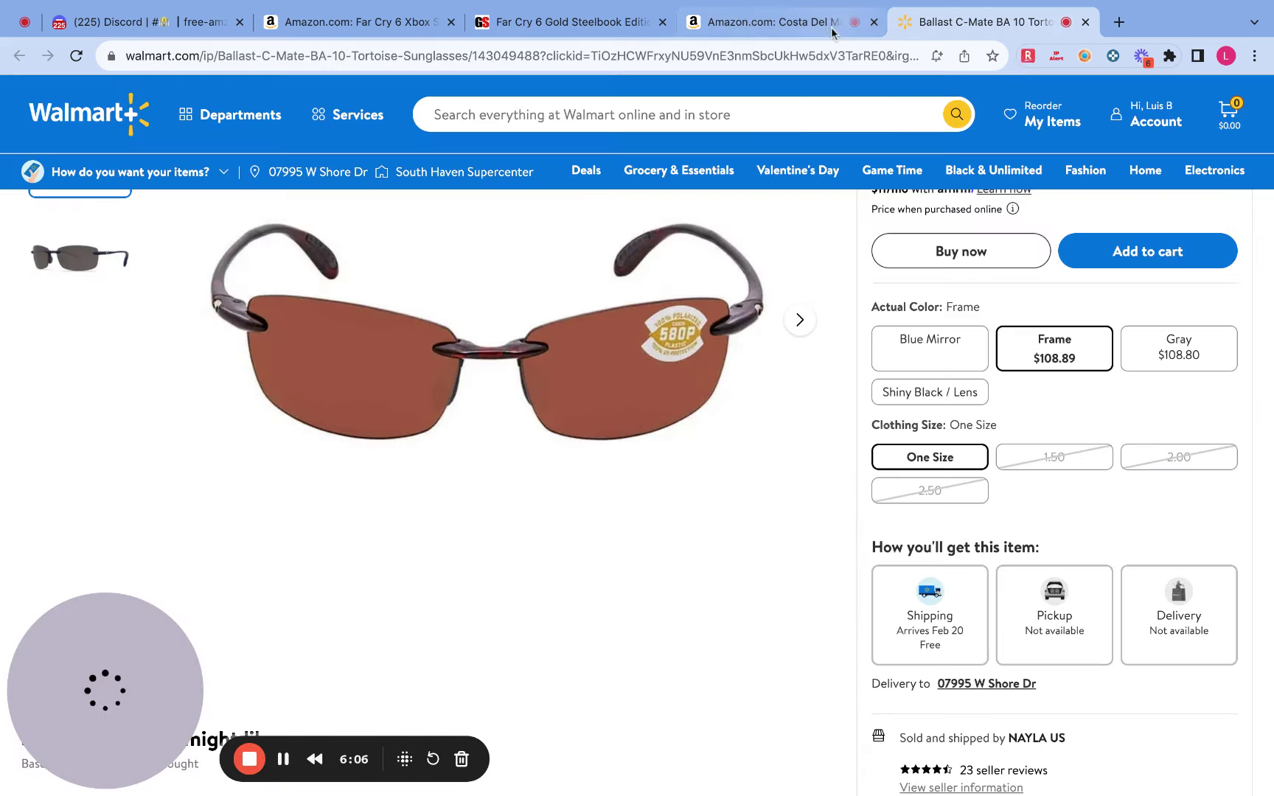
click(804, 25)
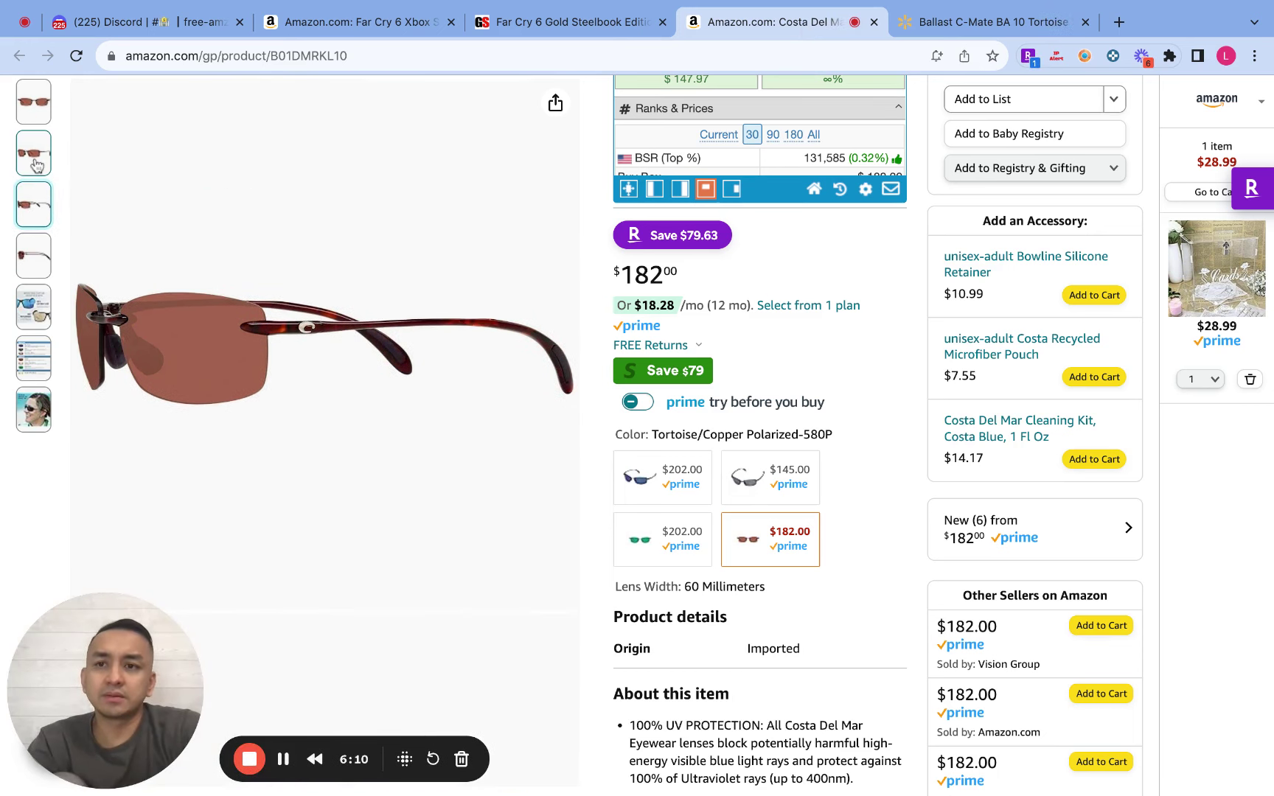
mouse_move(34, 163)
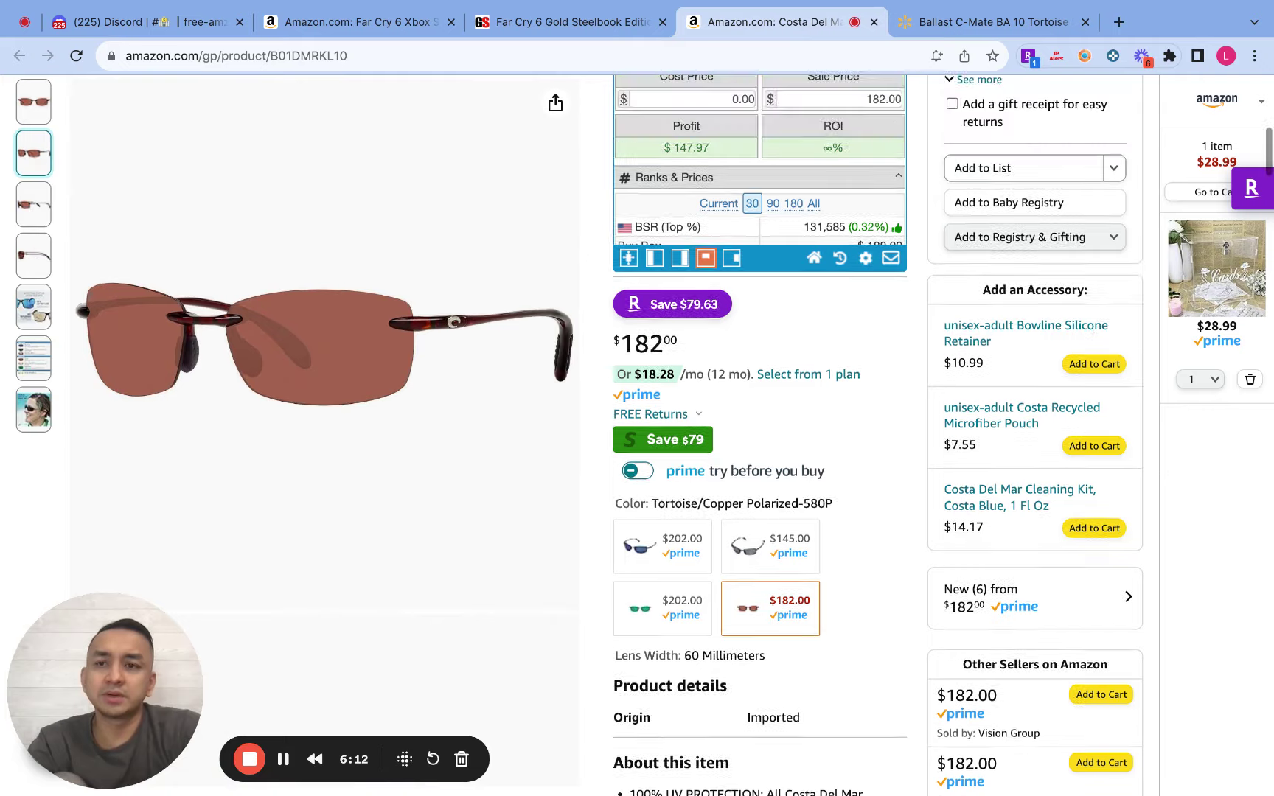
scroll(34, 162, up, 1)
scroll(37, 368, down, 10)
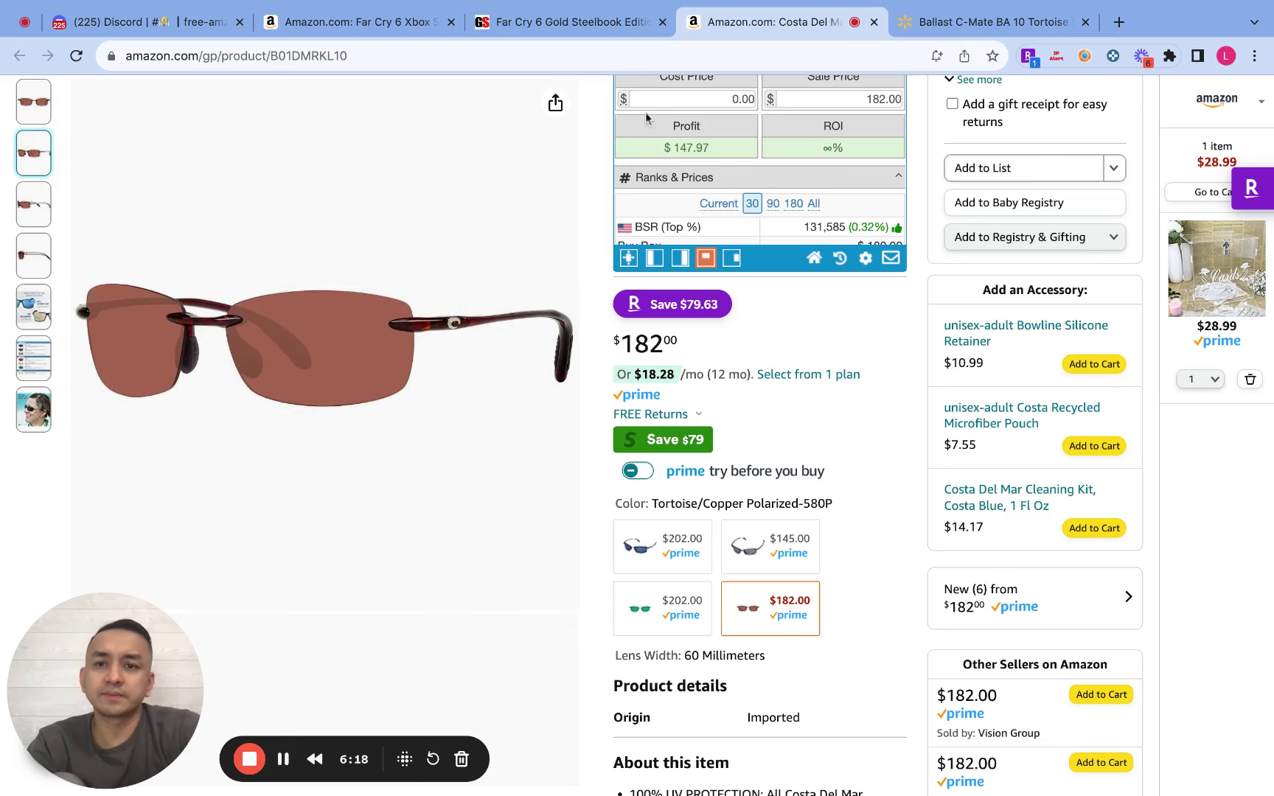
Examine both product photos of the Ballast sunglasses on Walmart, then return to the matching Amazon listing
click(1016, 27)
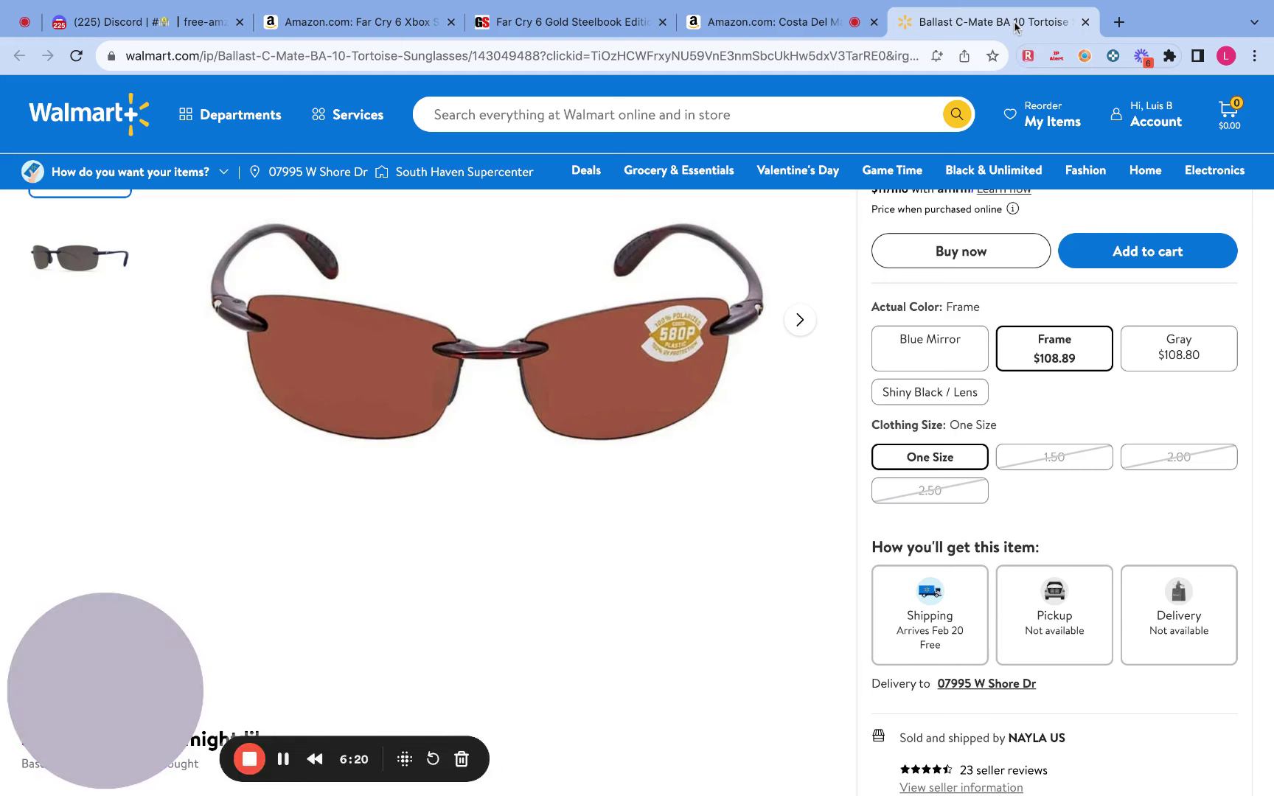
scroll(118, 262, up, 2)
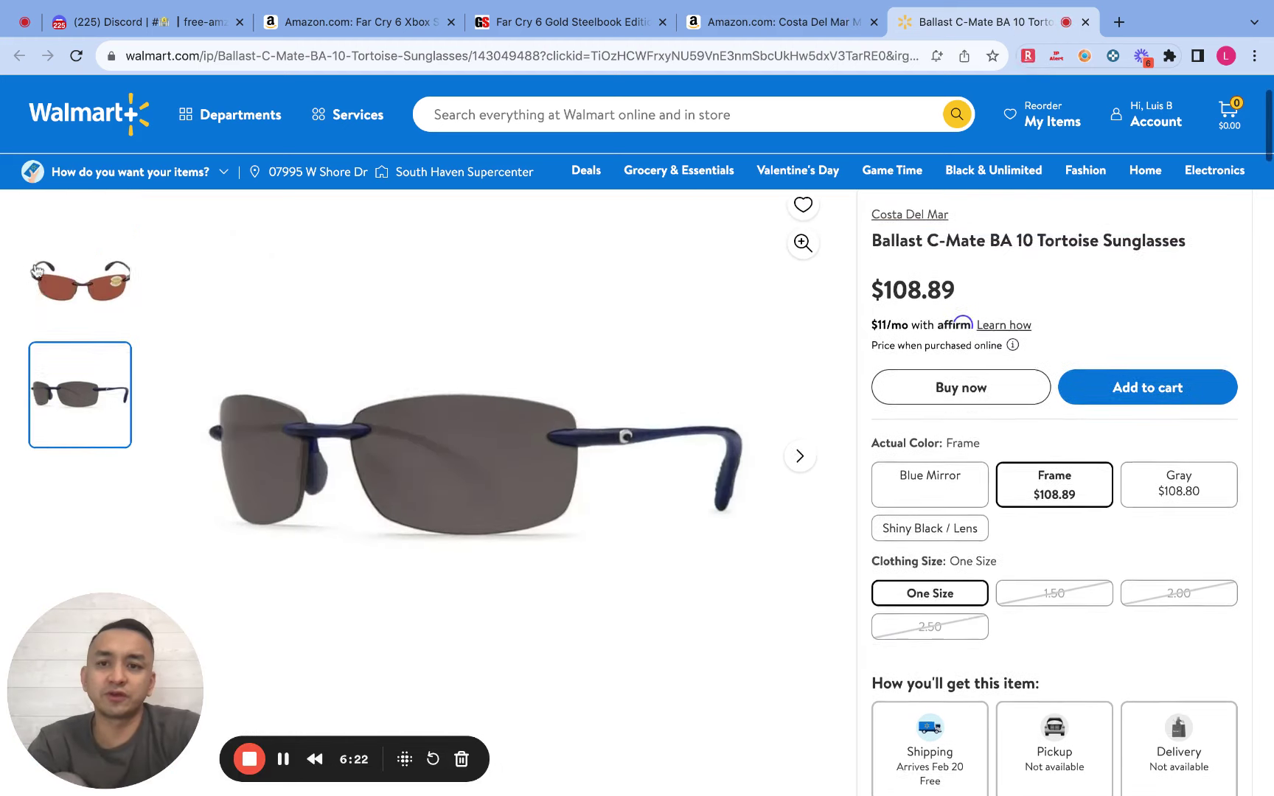
mouse_move(73, 255)
mouse_move(73, 374)
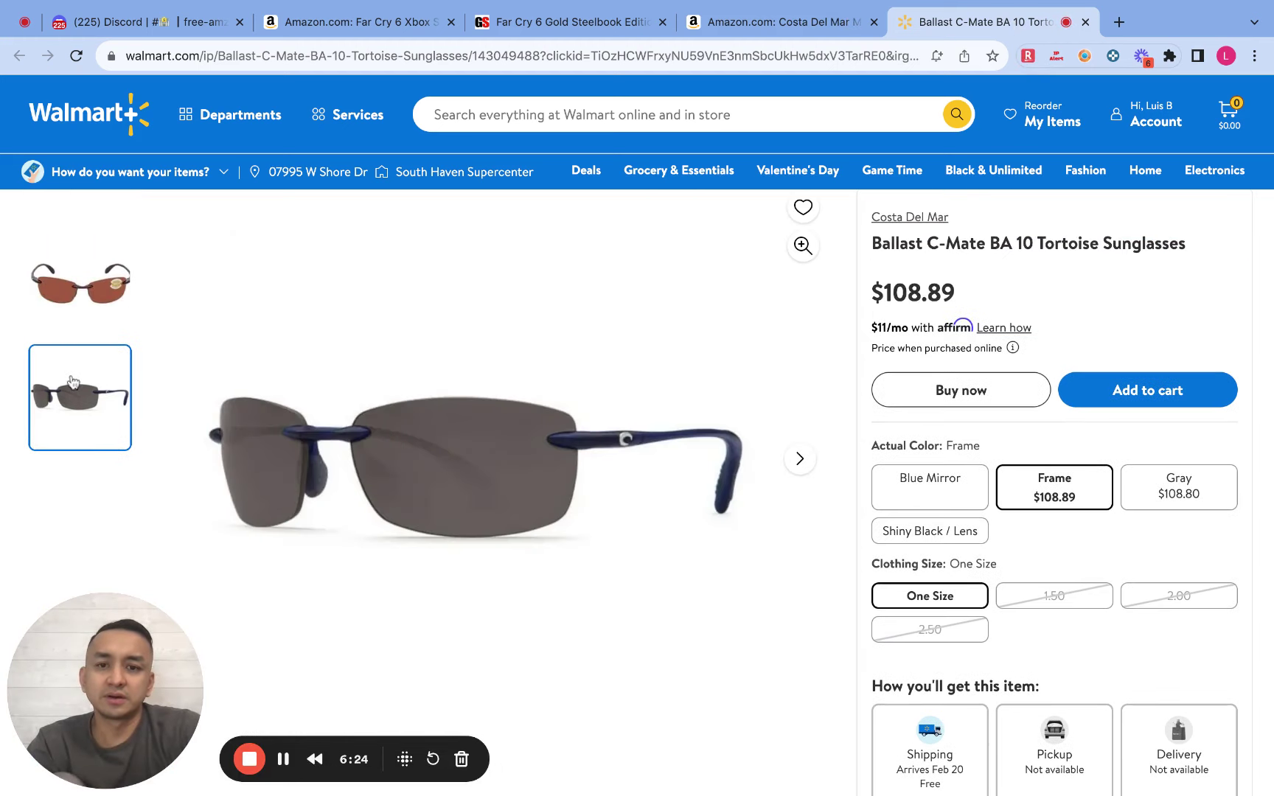
mouse_move(72, 315)
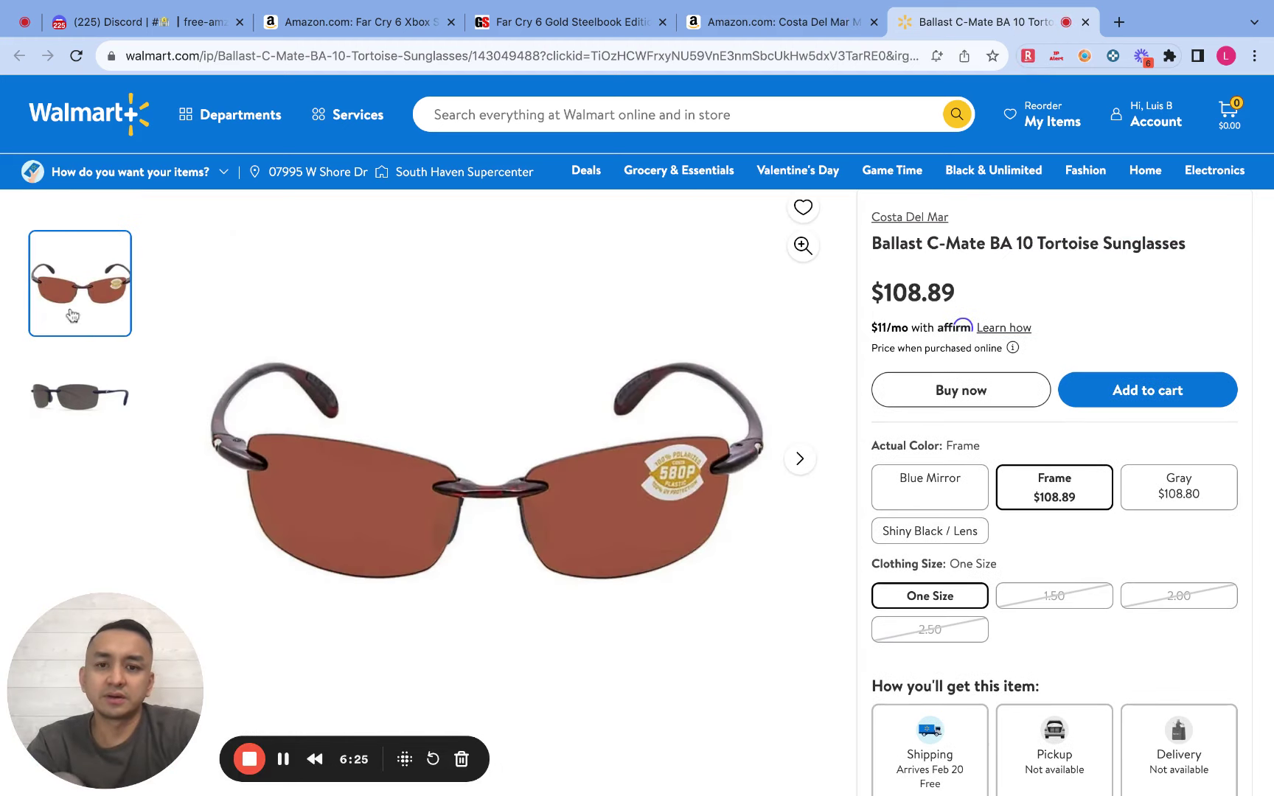
click(802, 20)
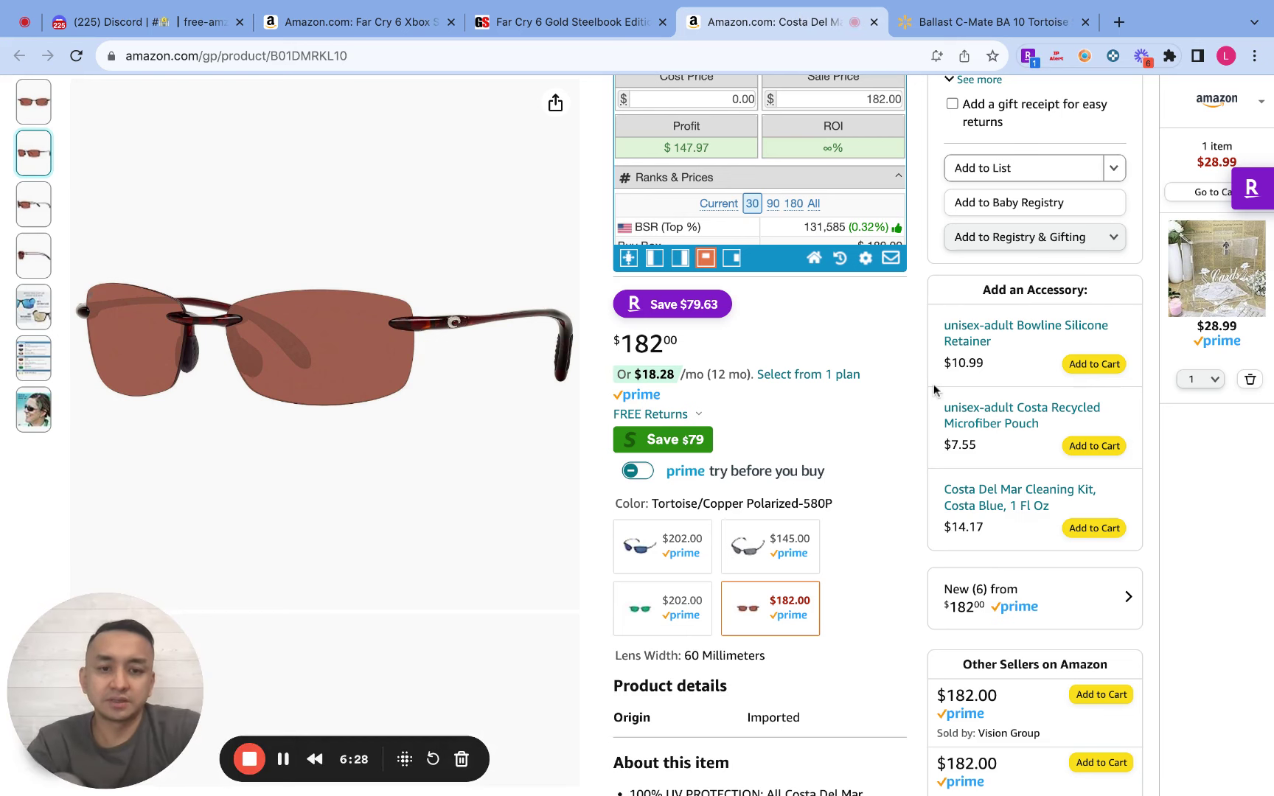
Check the Walmart price and set the sunglasses' cost price to 108.89 in SellerAmp
scroll(916, 389, up, 5)
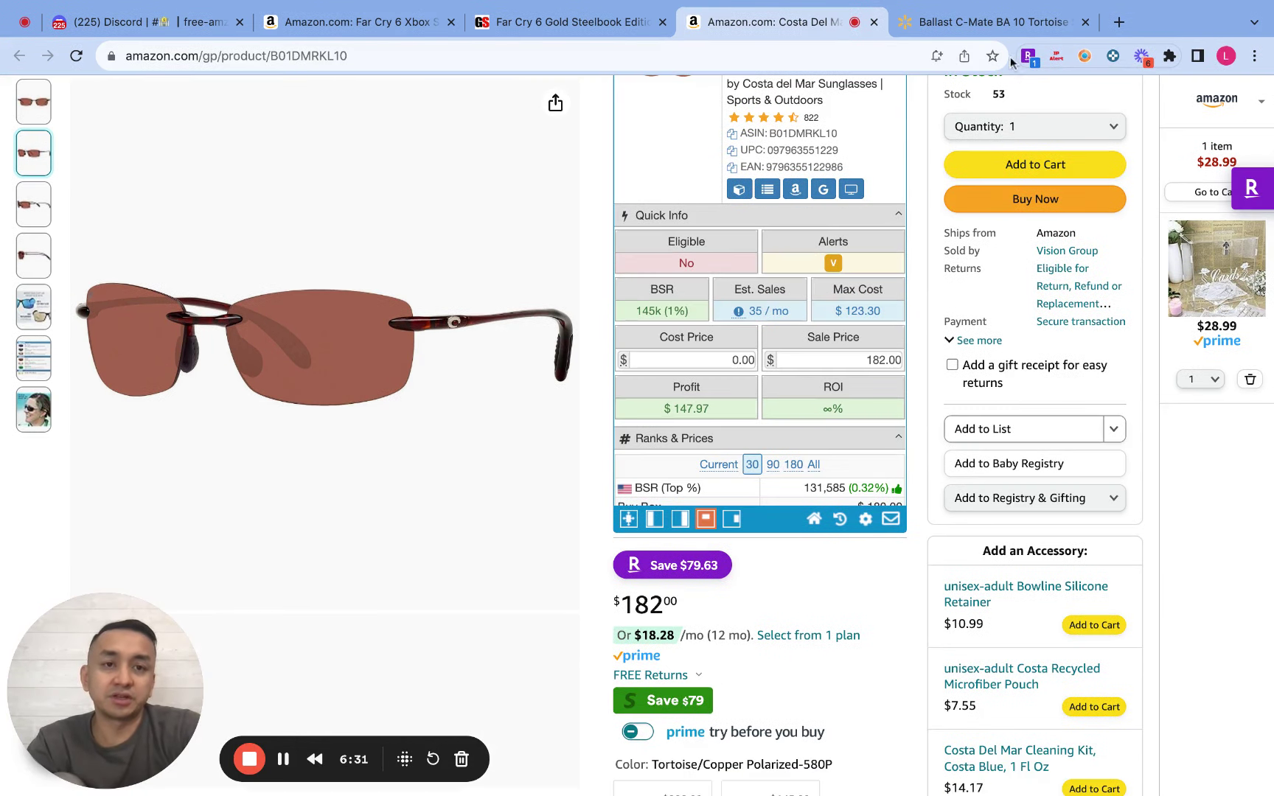
click(986, 22)
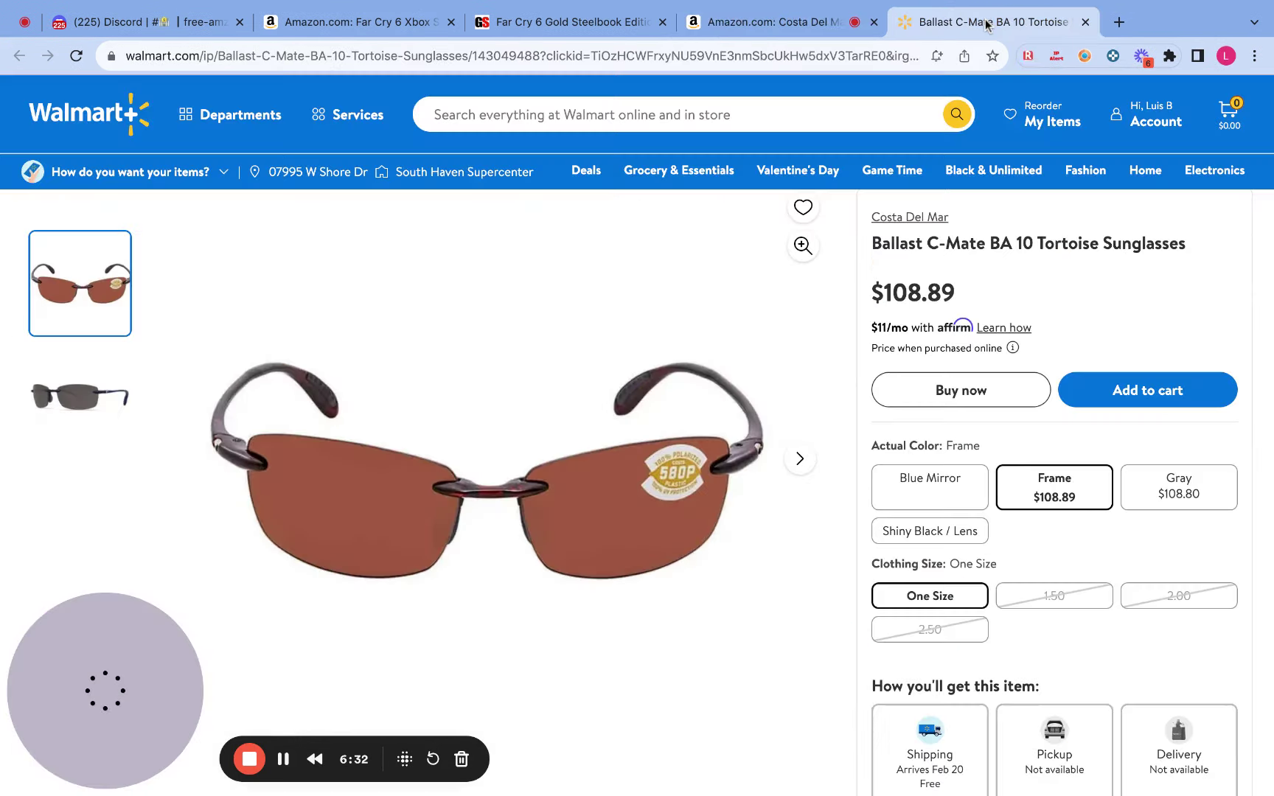
click(802, 28)
click(727, 359)
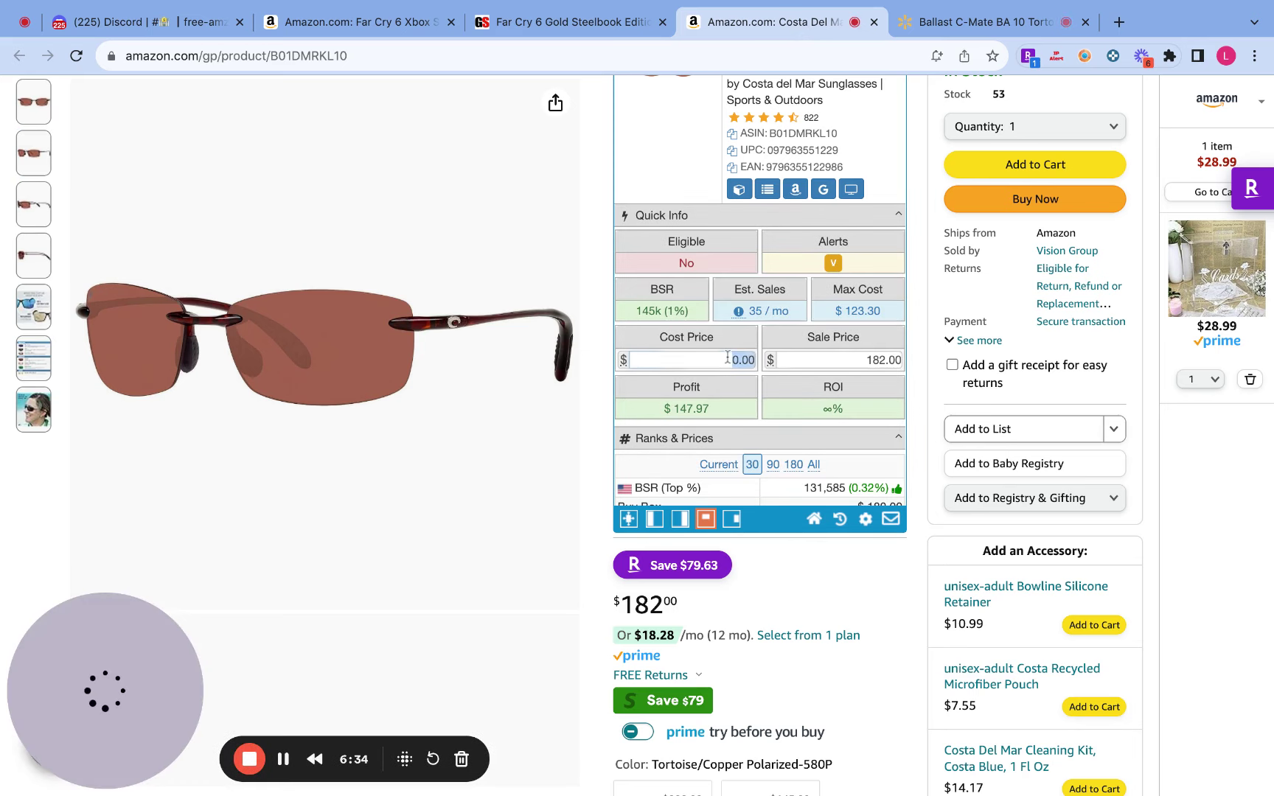
text(18)
key(BackSpace)
text(.08)
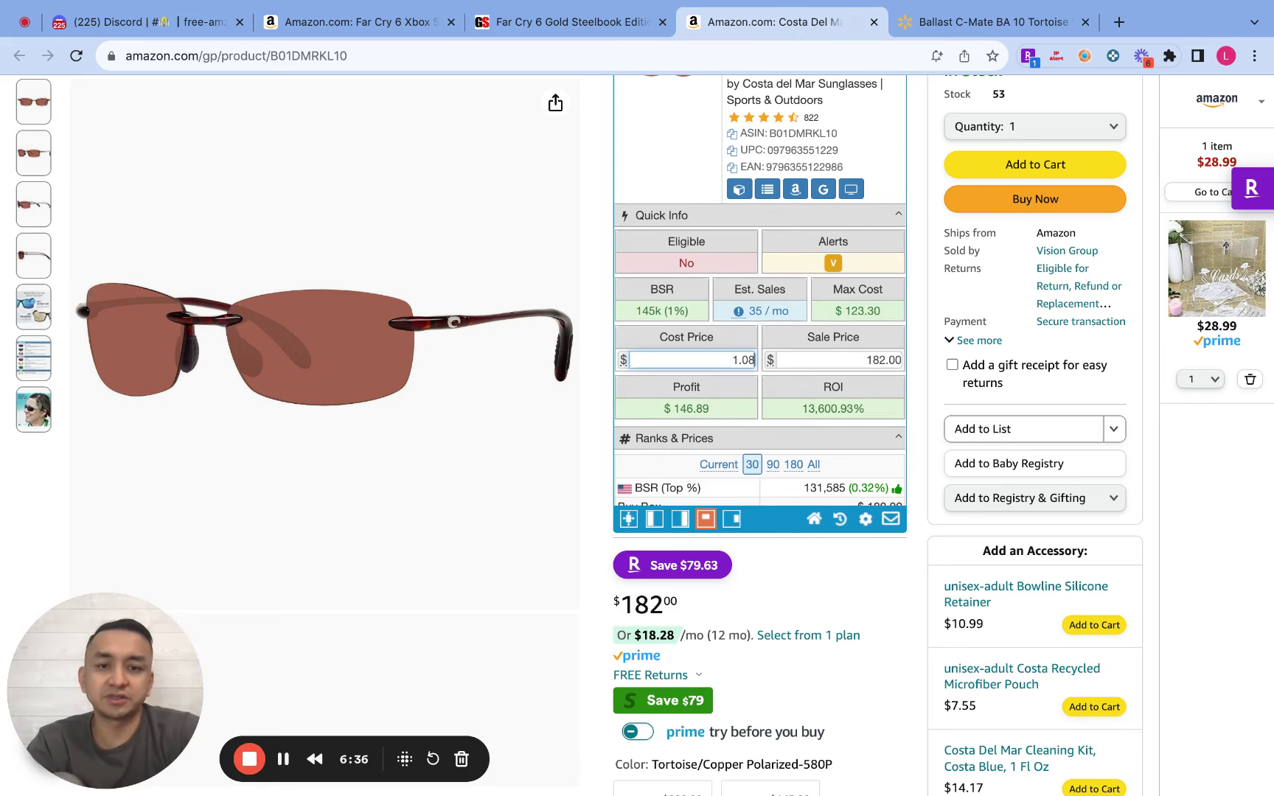
key(ctrl+a)
text(108.89)
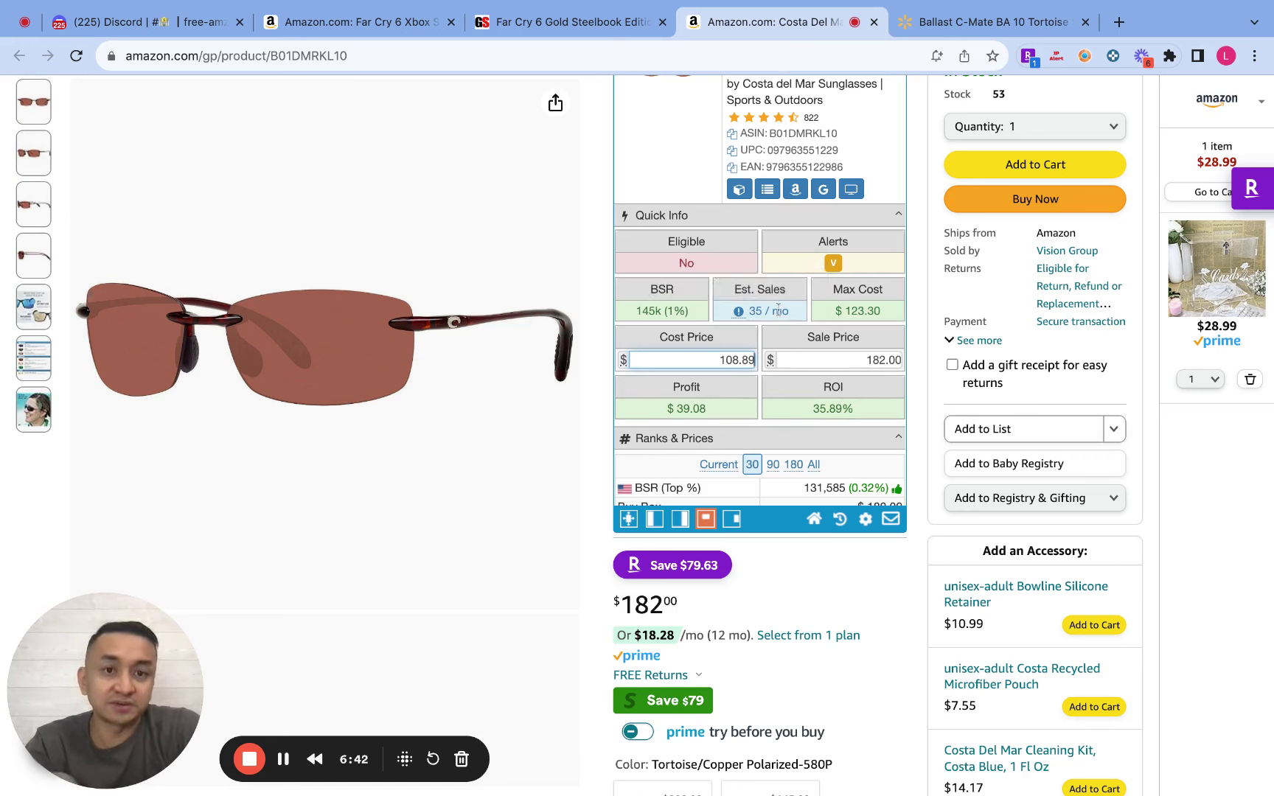
Review the sunglasses' SellerAmp alert and the fees, margin and breakeven price in the profit calculator
mouse_move(834, 263)
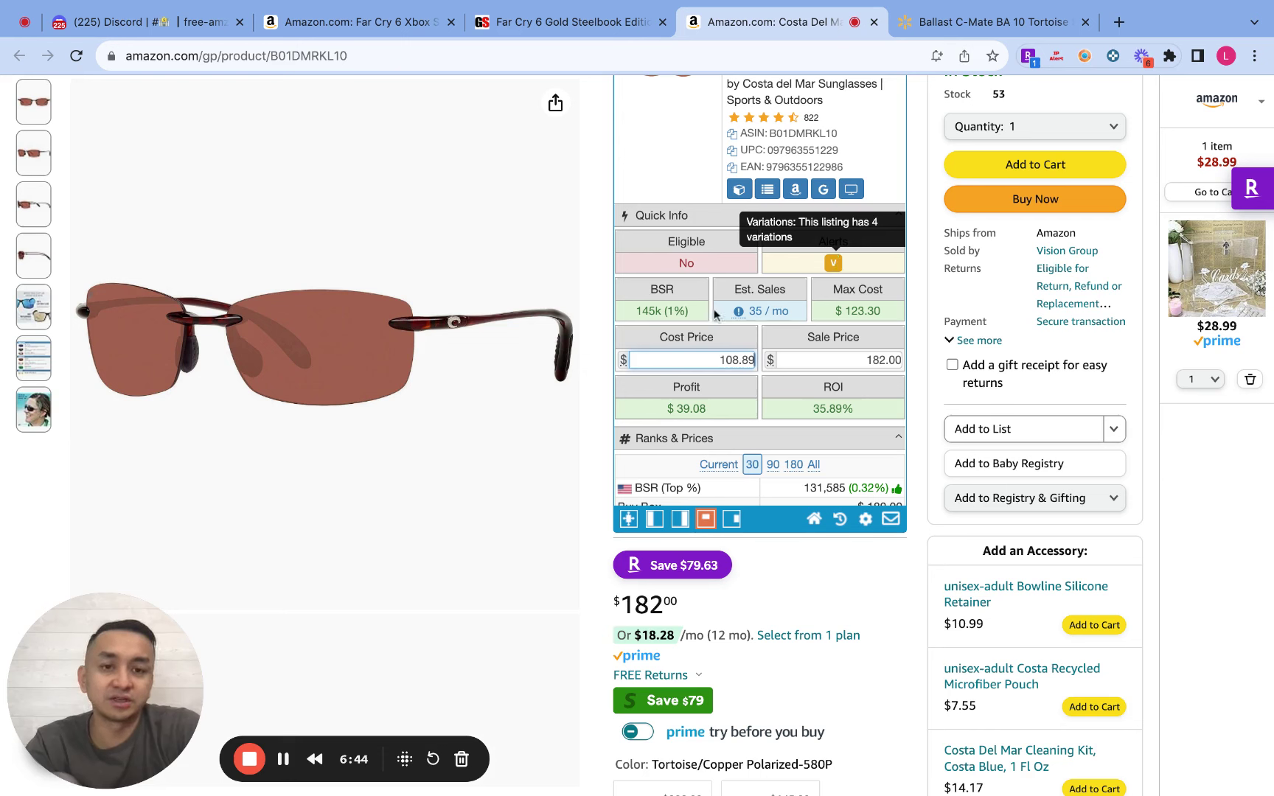
scroll(714, 313, down, 15)
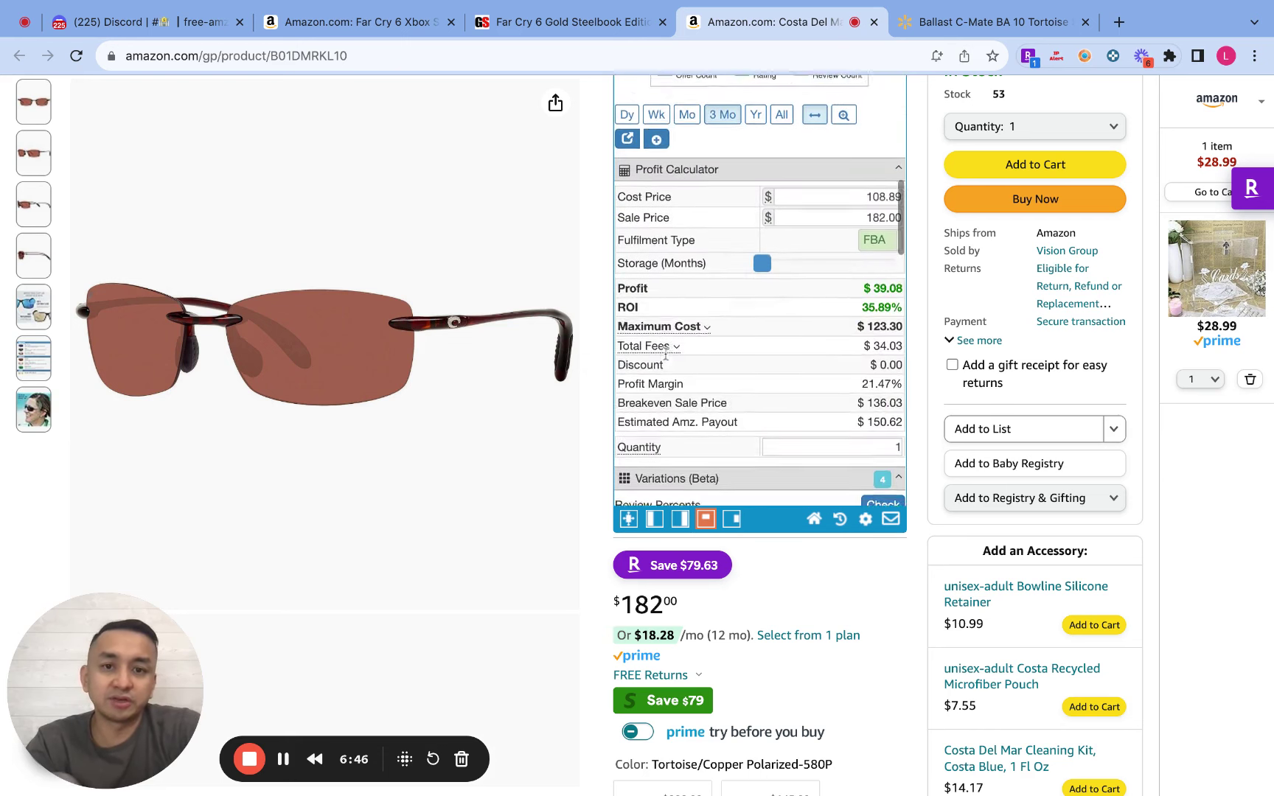
scroll(666, 354, down, 5)
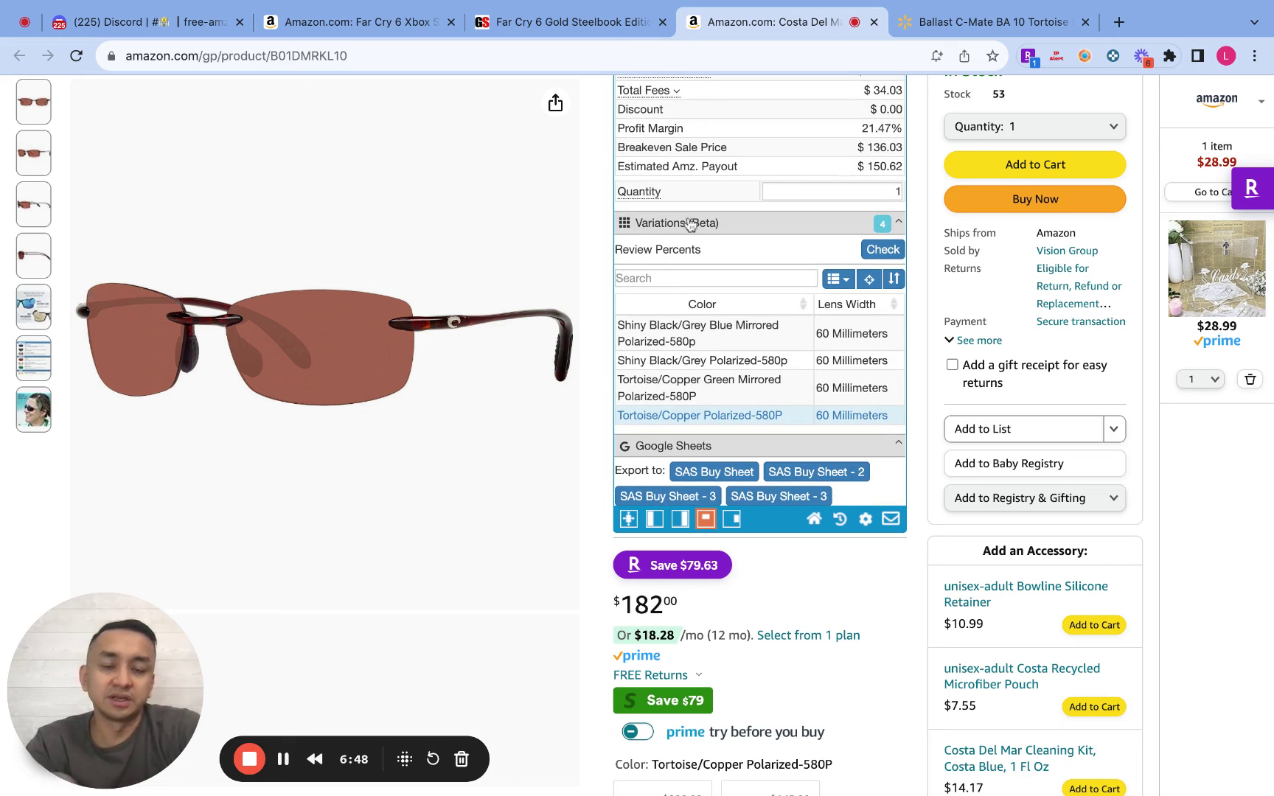
Run the review-percentage check on the colour variations and examine the share for Tortoise/Copper Polarized-580P
scroll(715, 330, down, 2)
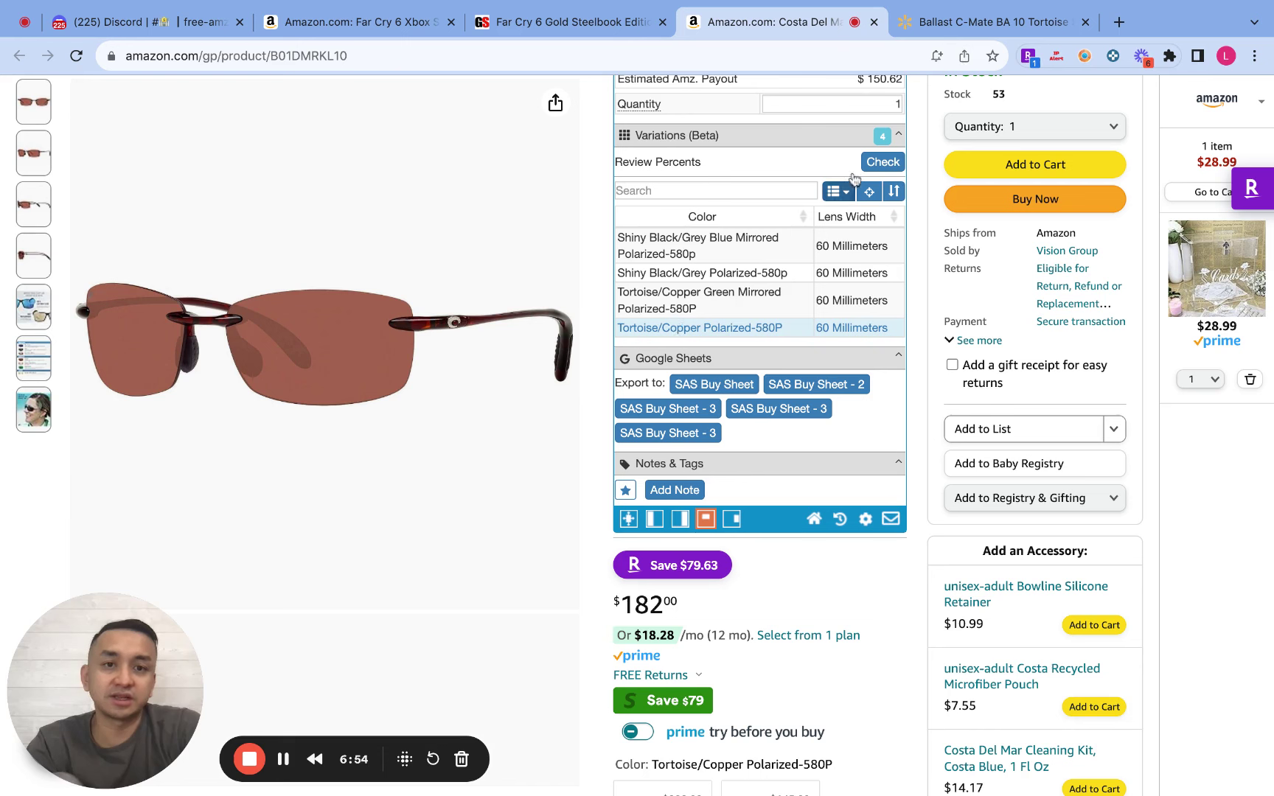
click(883, 162)
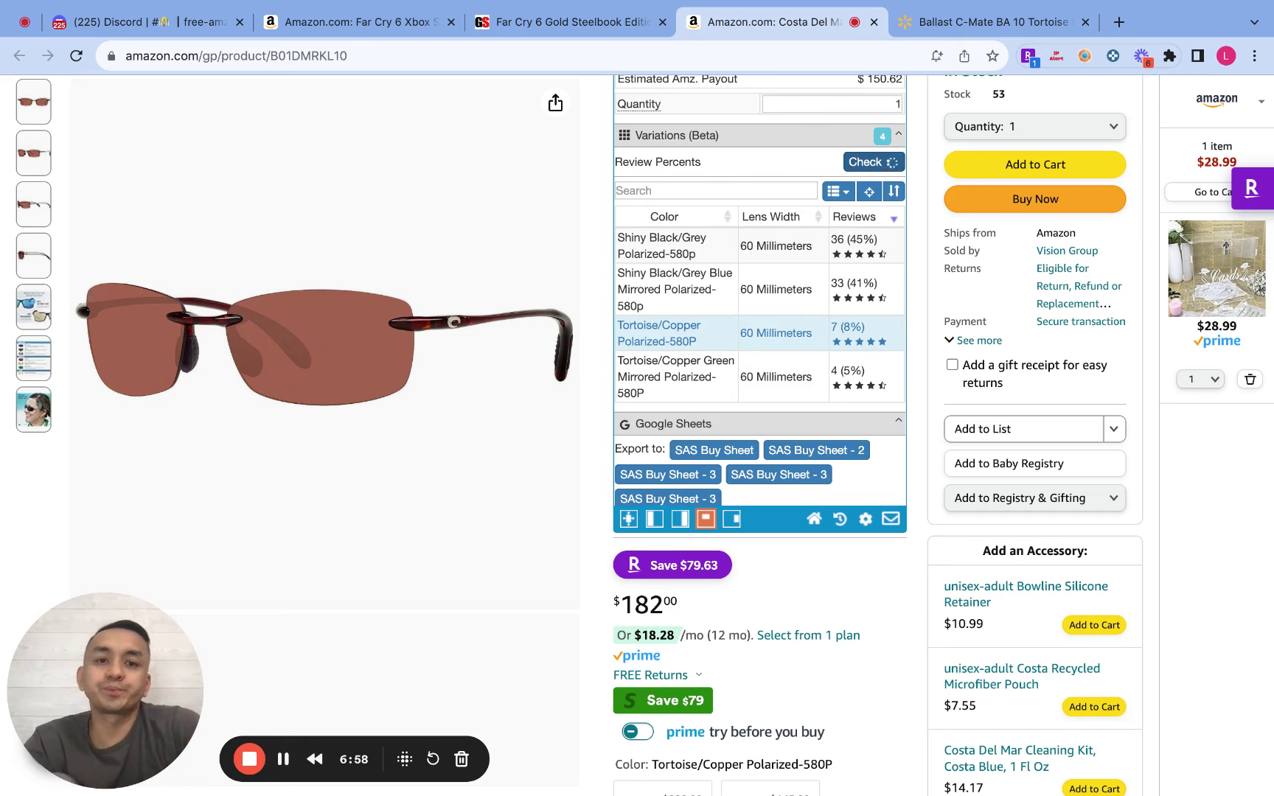
mouse_move(737, 275)
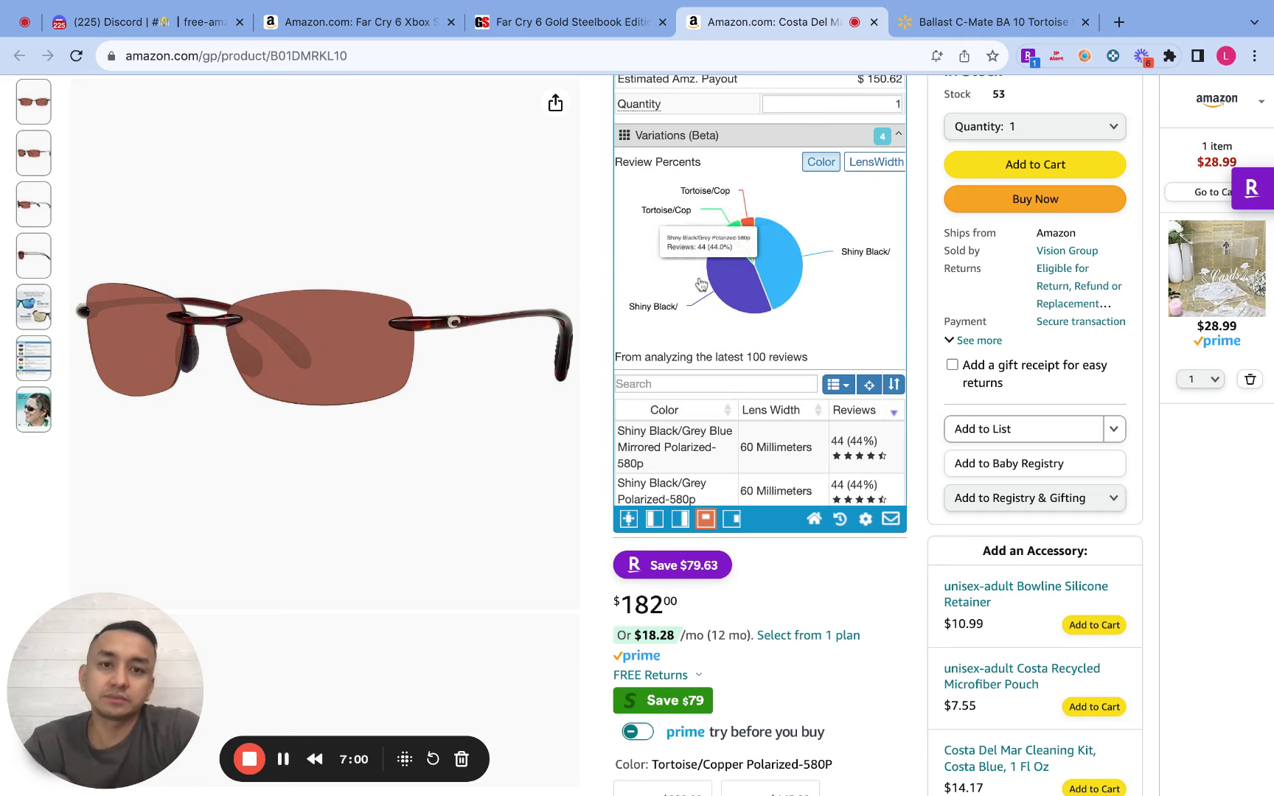
scroll(683, 280, down, 4)
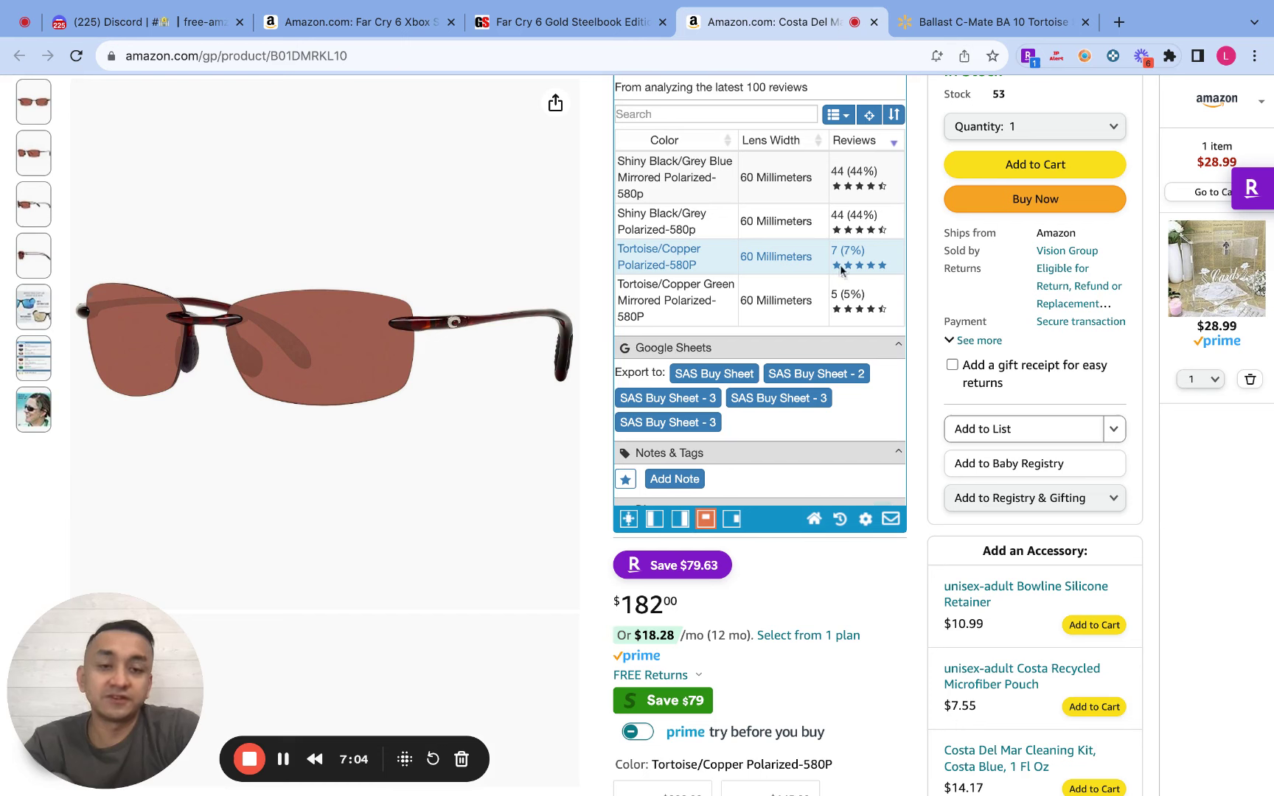
Weigh the sunglasses' 30-day ranks and prices against the sellers, stock, profit and ROI of the live offers in SellerAmp
scroll(818, 259, up, 15)
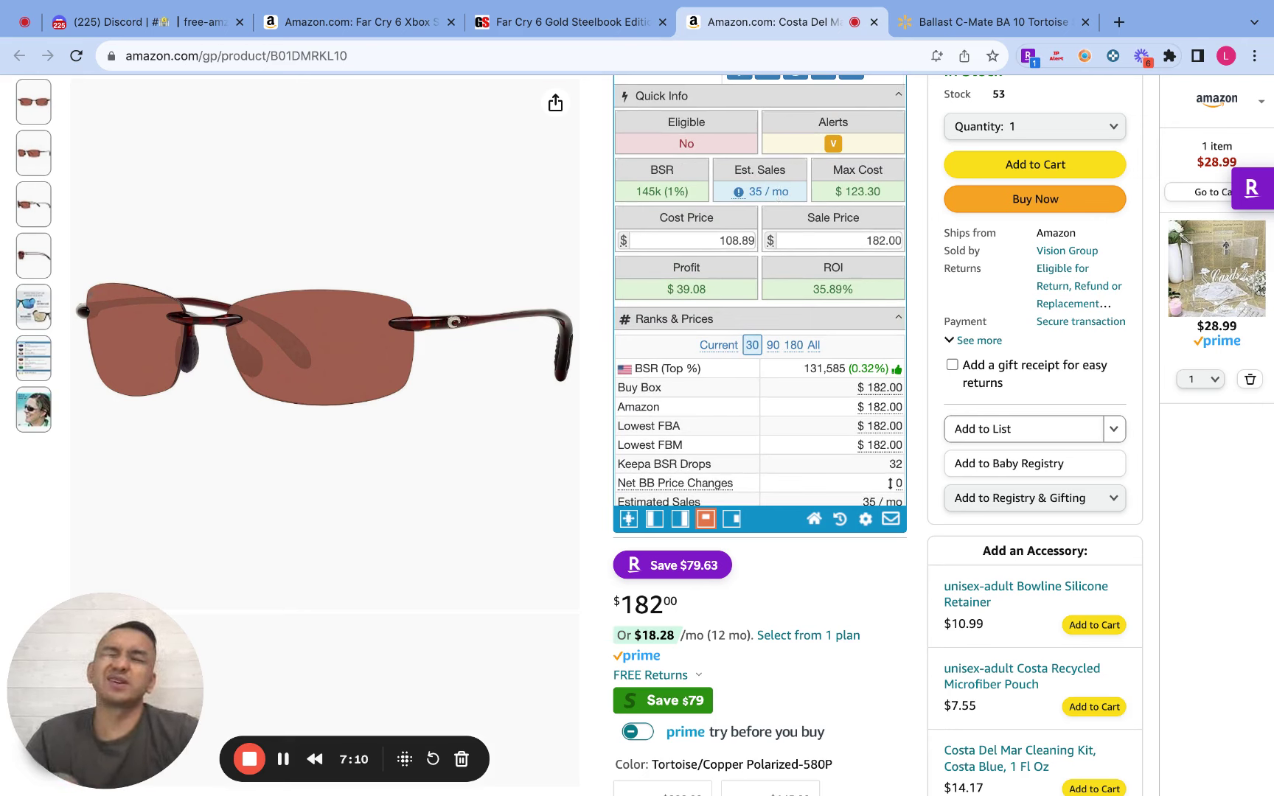
scroll(735, 266, down, 20)
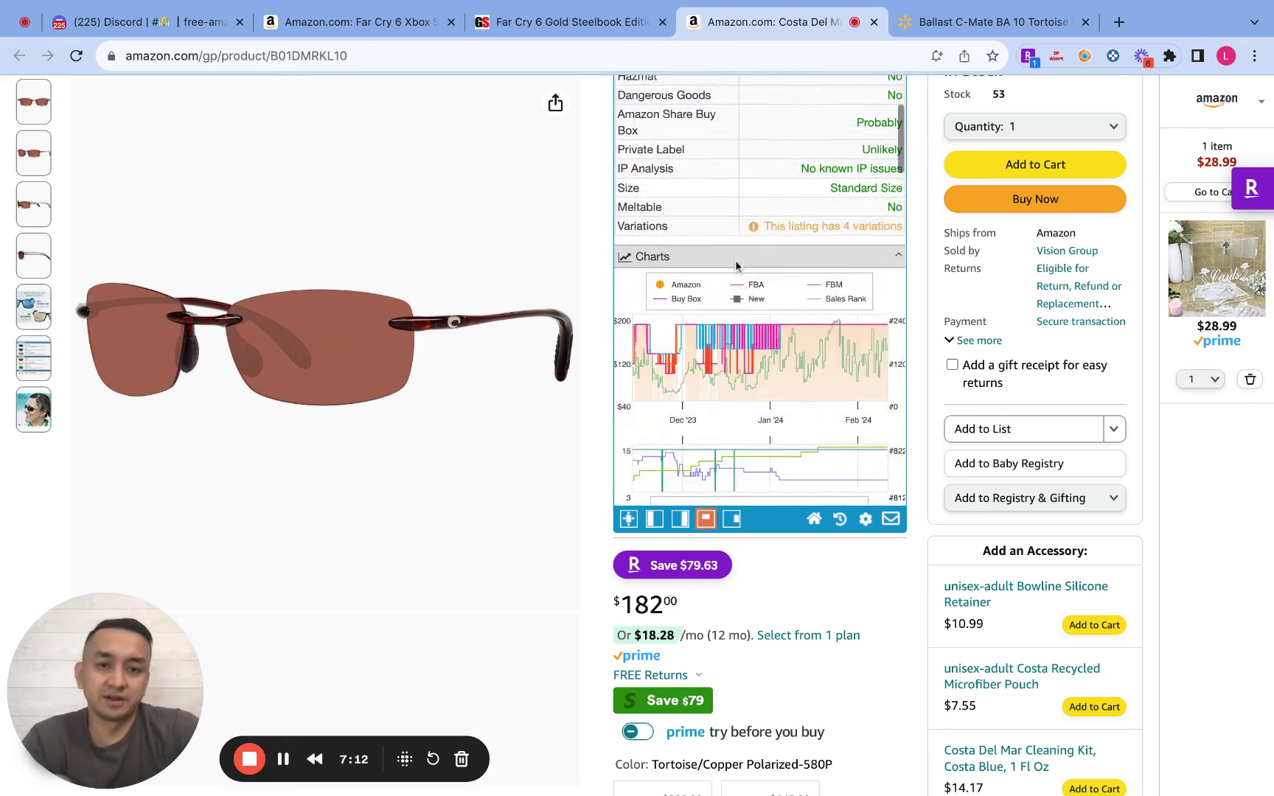
scroll(760, 291, up, 1)
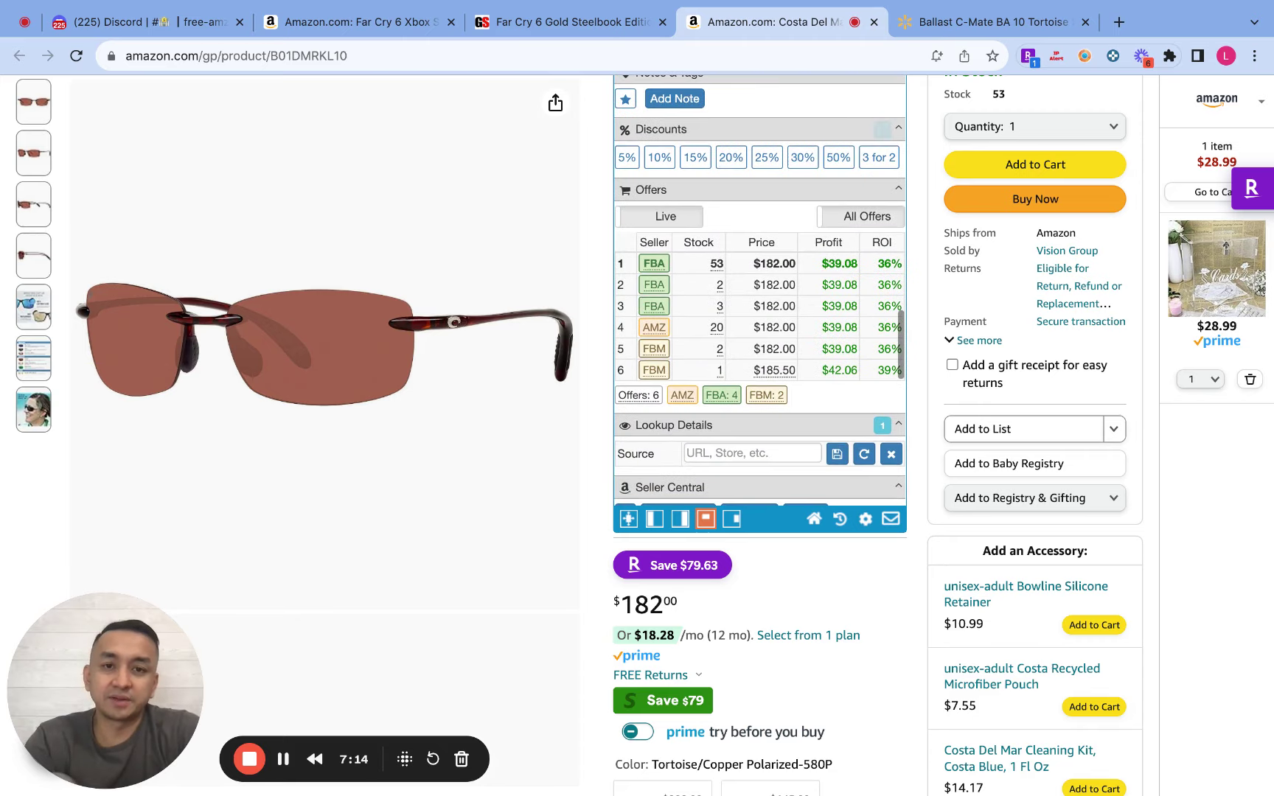
scroll(759, 291, up, 1)
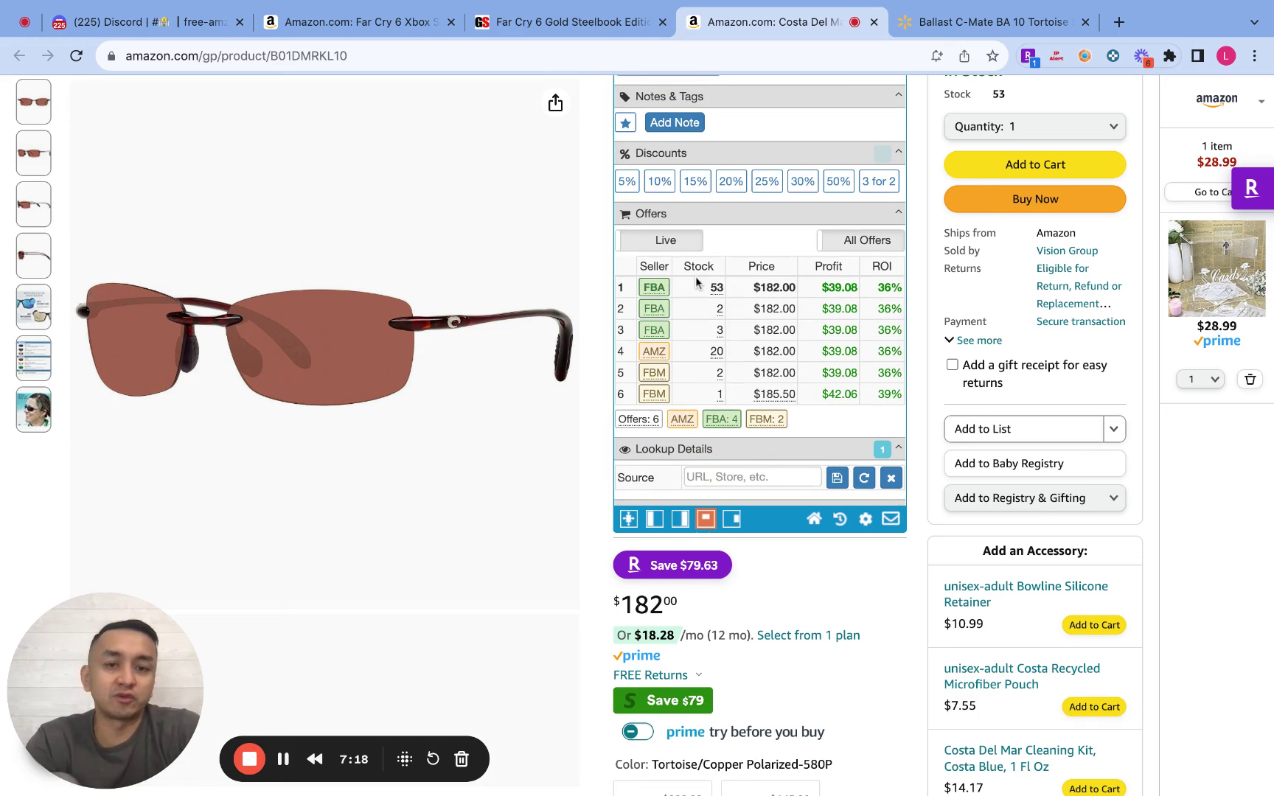
scroll(720, 312, up, 3)
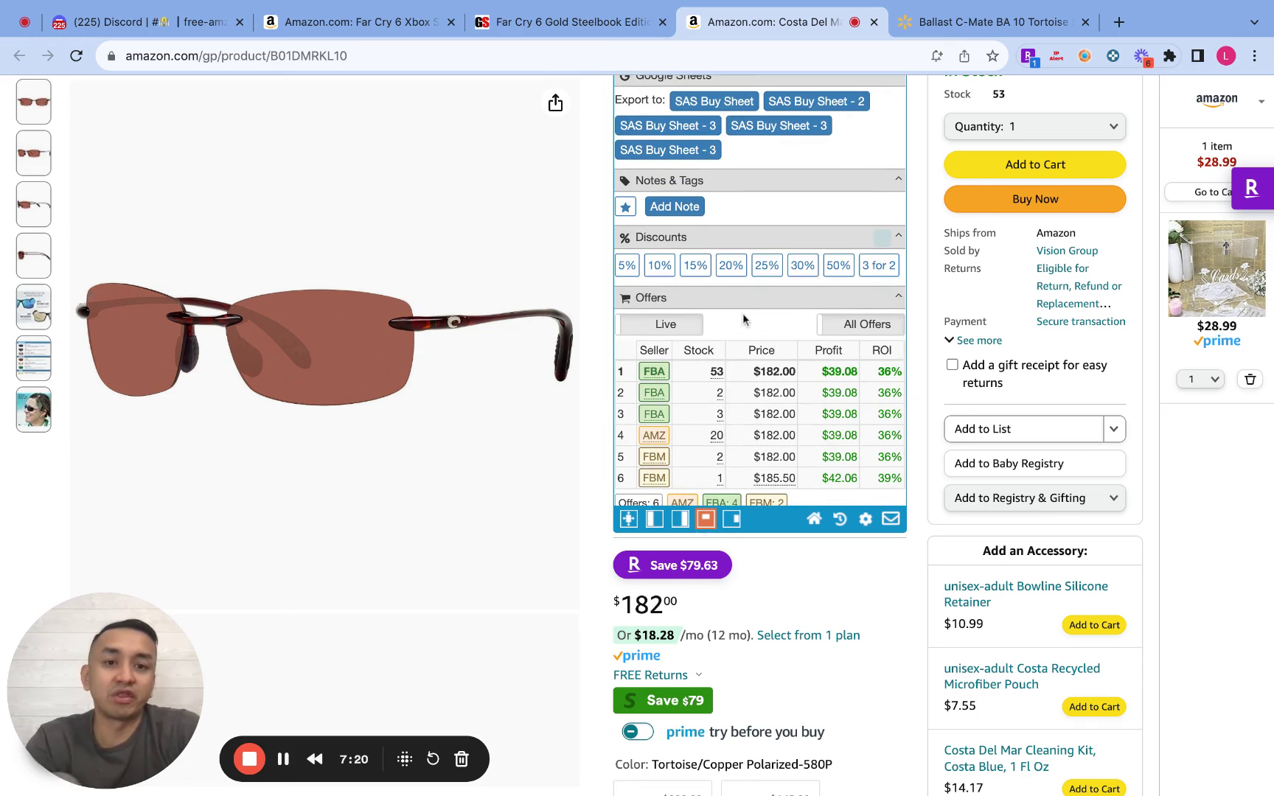
scroll(743, 316, down, 2)
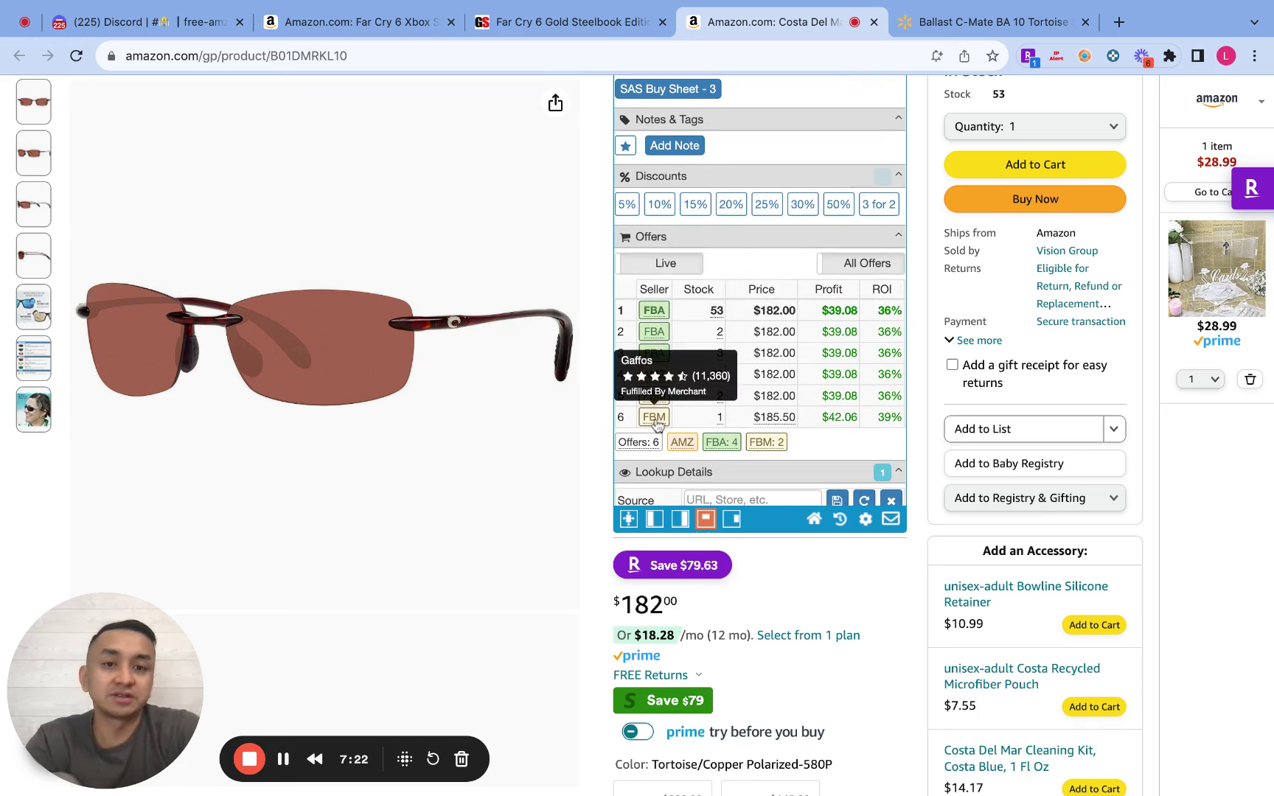
mouse_move(733, 394)
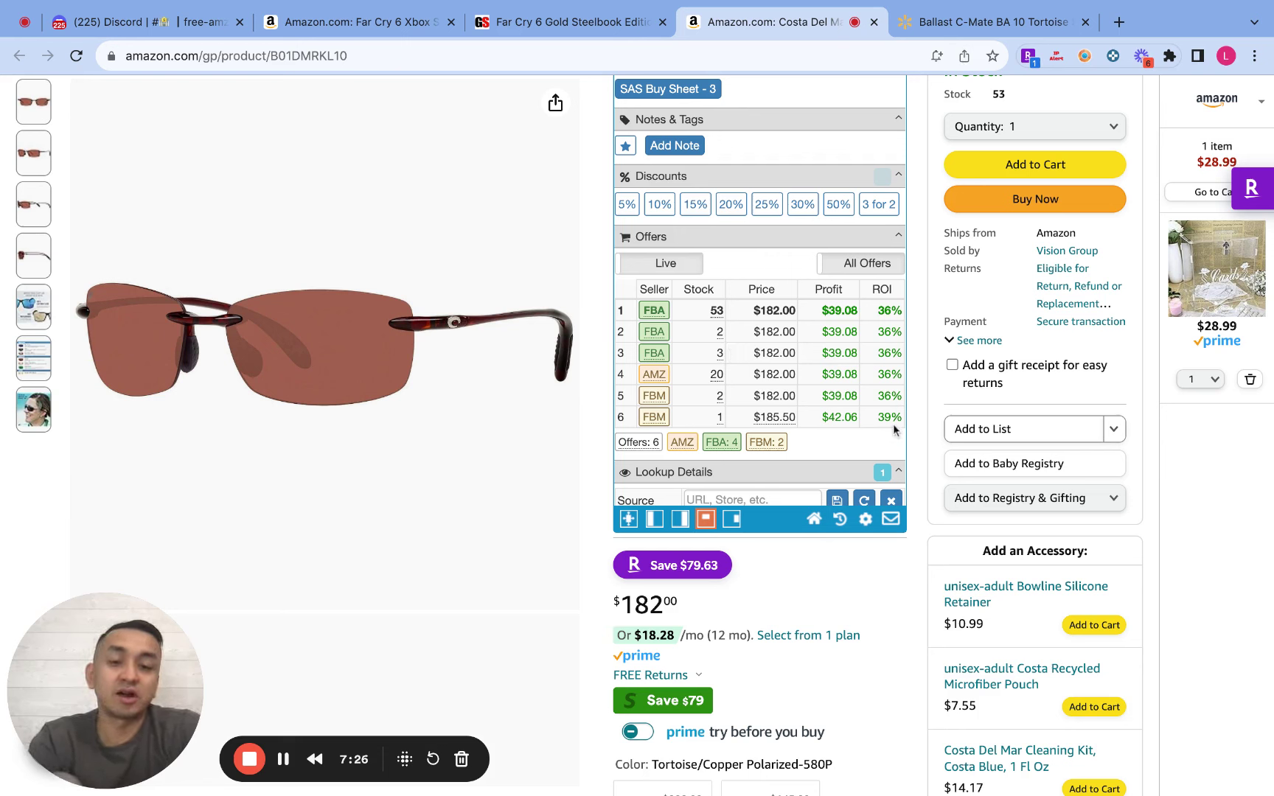
scroll(785, 394, down, 2)
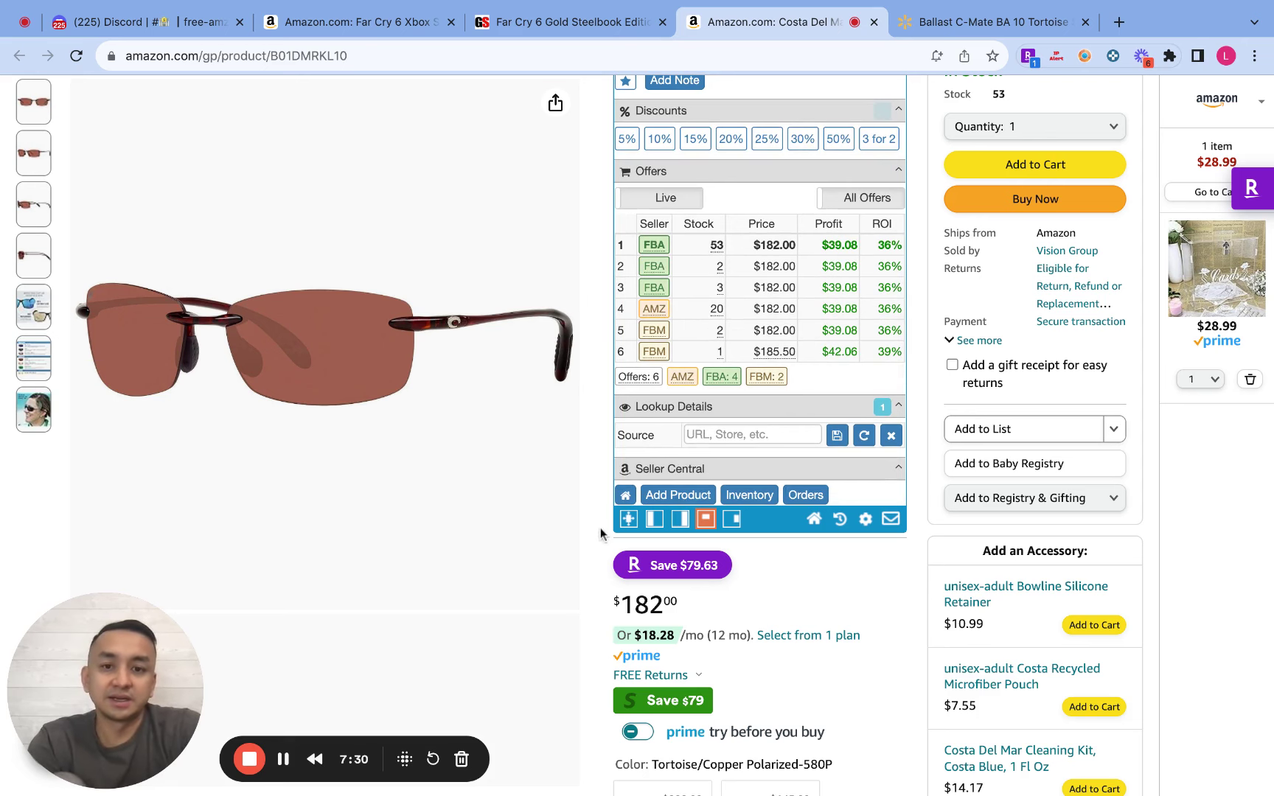
Examine the three-month Keepa price and sales rank history of the sunglasses, then return to the SellerAmp offers
scroll(601, 536, down, 7)
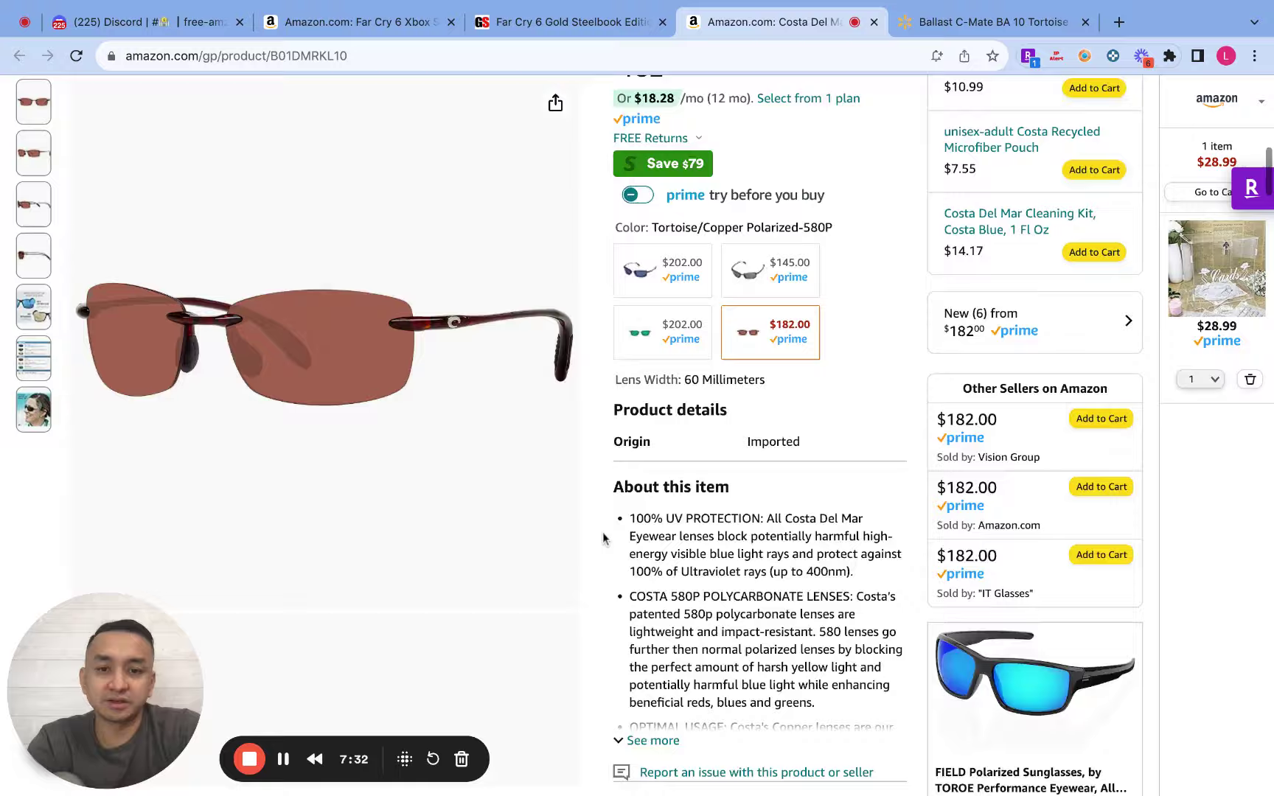
scroll(603, 536, down, 10)
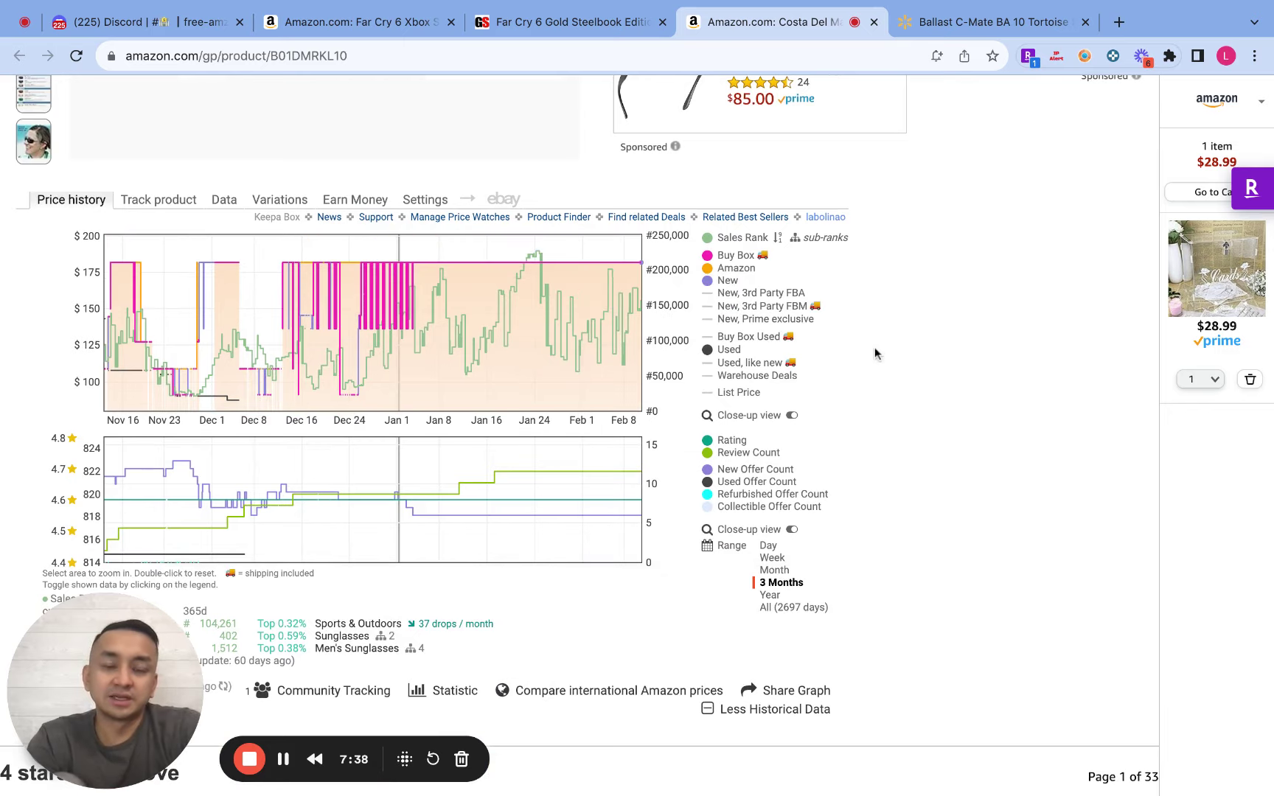
scroll(875, 353, up, 10)
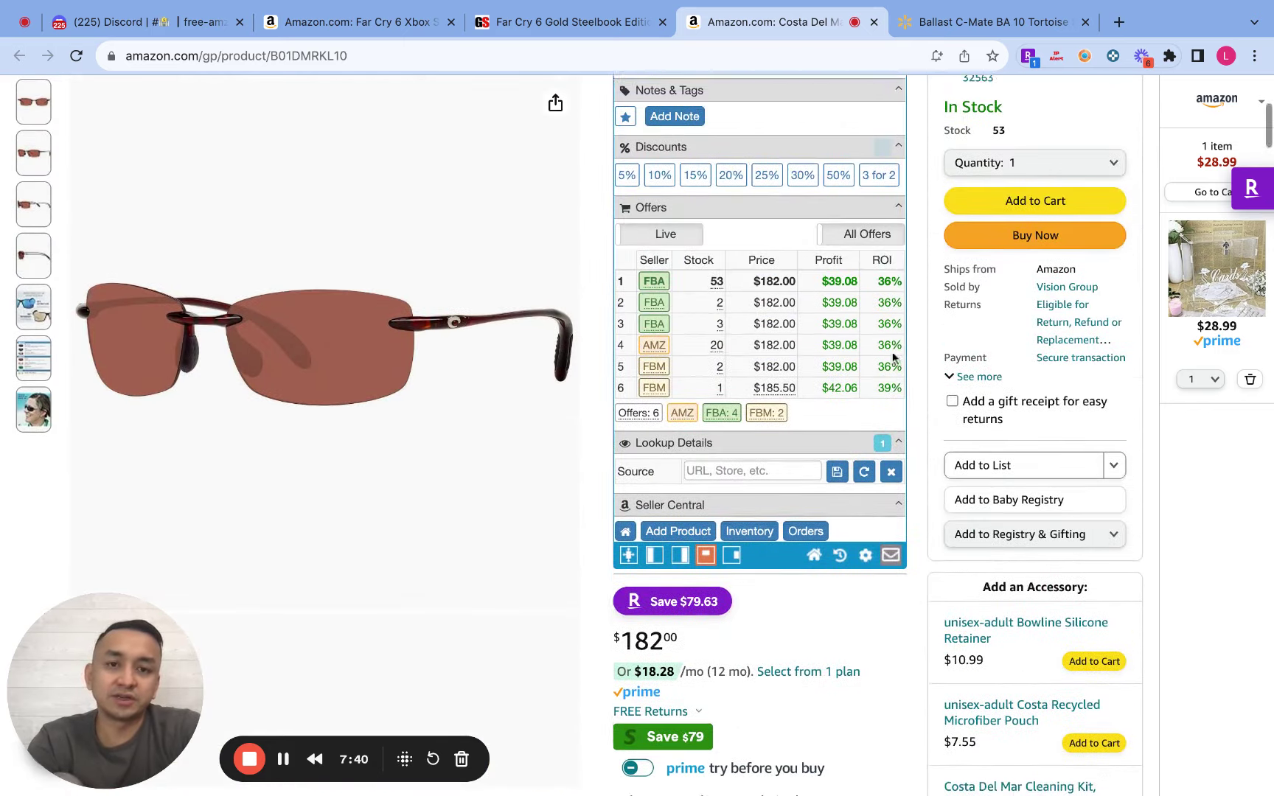
Examine the 90-day Buy Box Analysis for each seller's share of wins, average price and last win
scroll(744, 341, down, 10)
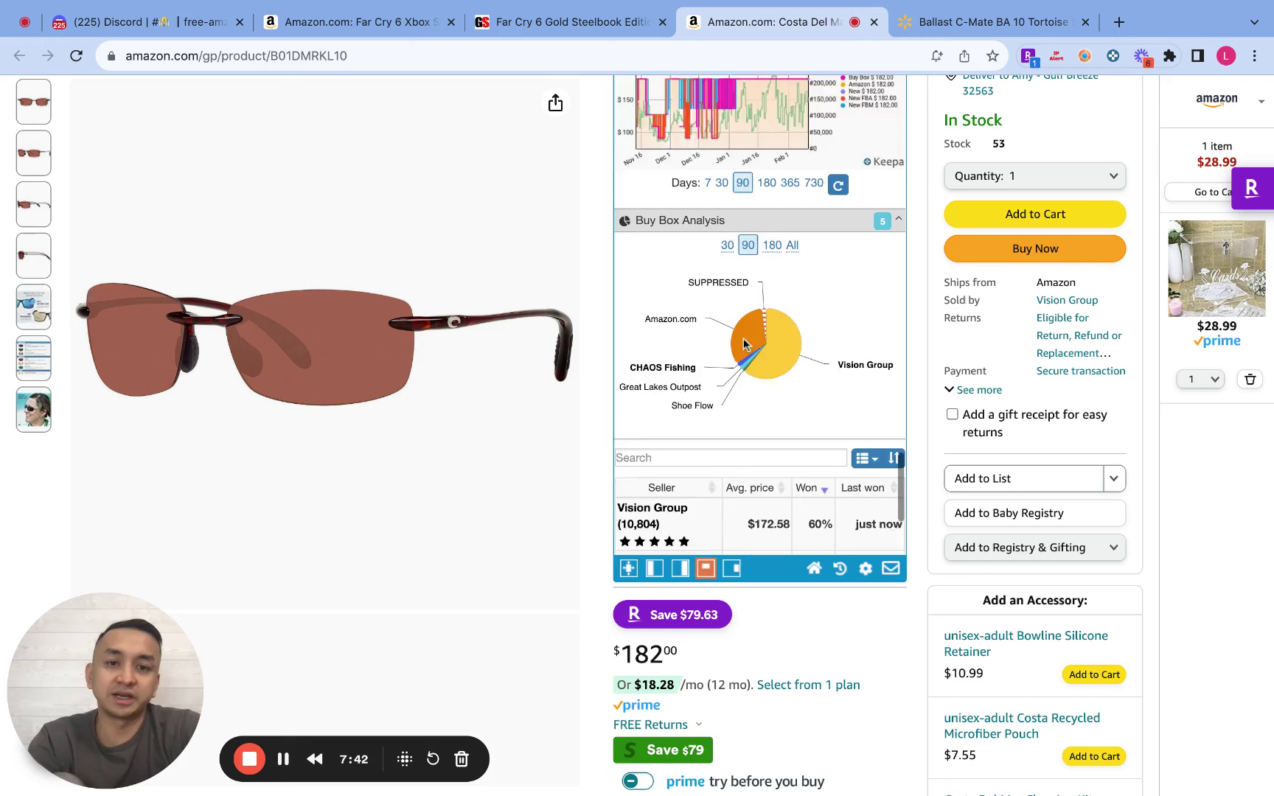
scroll(745, 341, down, 3)
scroll(737, 310, up, 2)
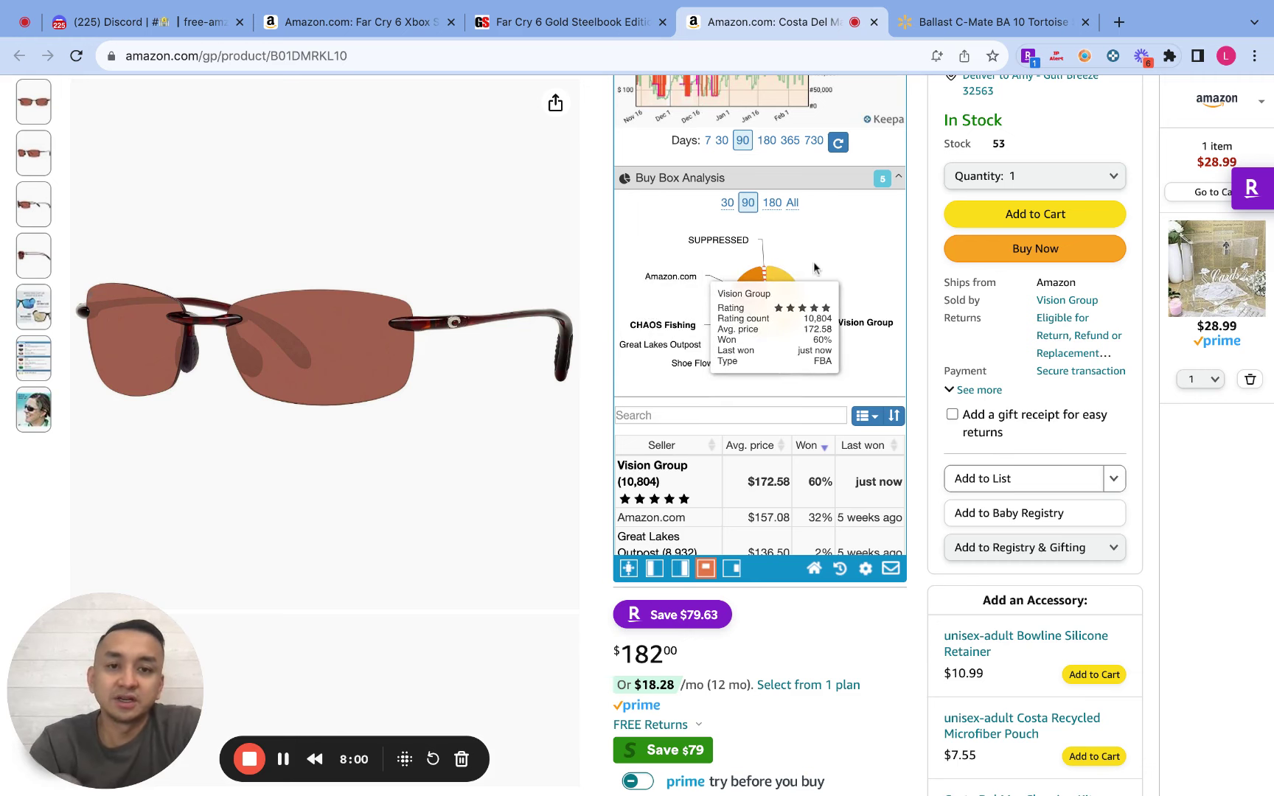
Recheck the live SellerAmp offers for the sunglasses, comparing the FBA, Amazon and FBM sellers' stock, price, profit and ROI
scroll(737, 271, up, 5)
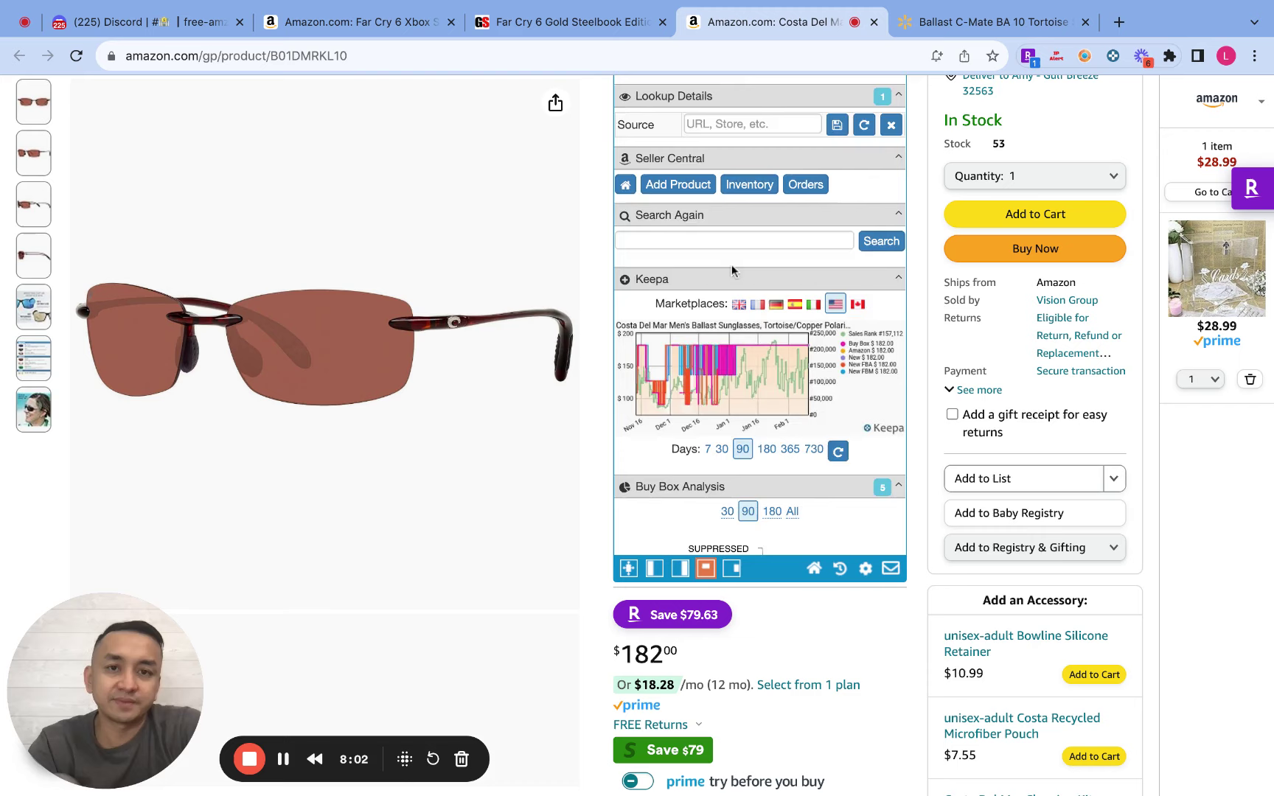
scroll(732, 271, up, 3)
scroll(732, 271, up, 2)
mouse_move(658, 143)
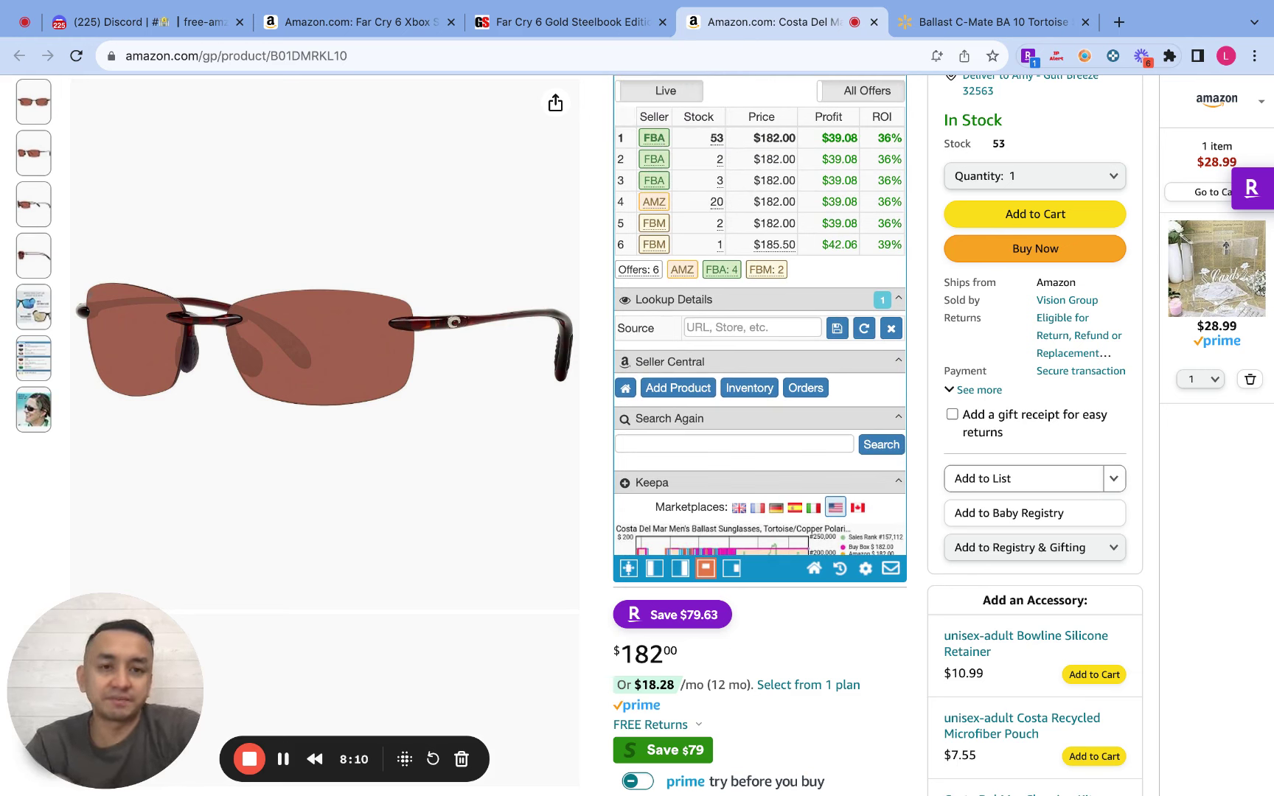
scroll(814, 250, up, 3)
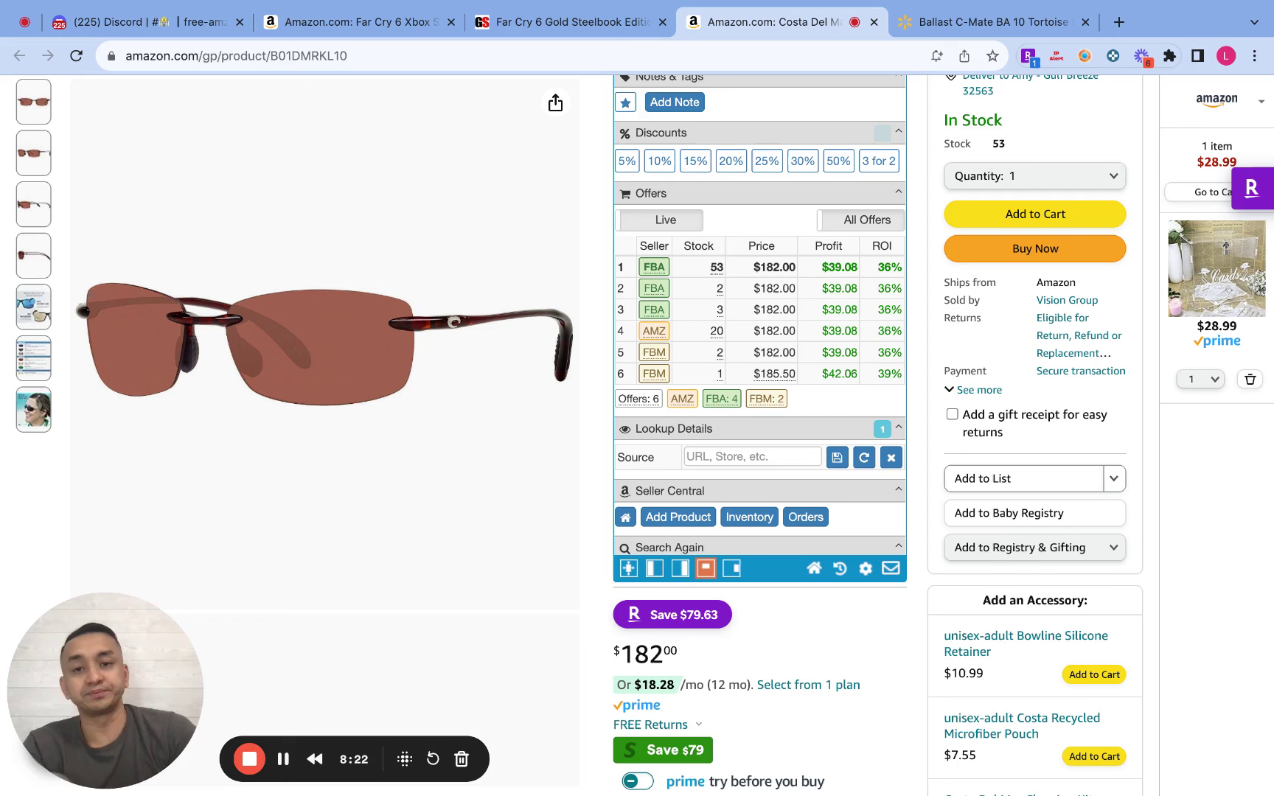
scroll(917, 300, up, 5)
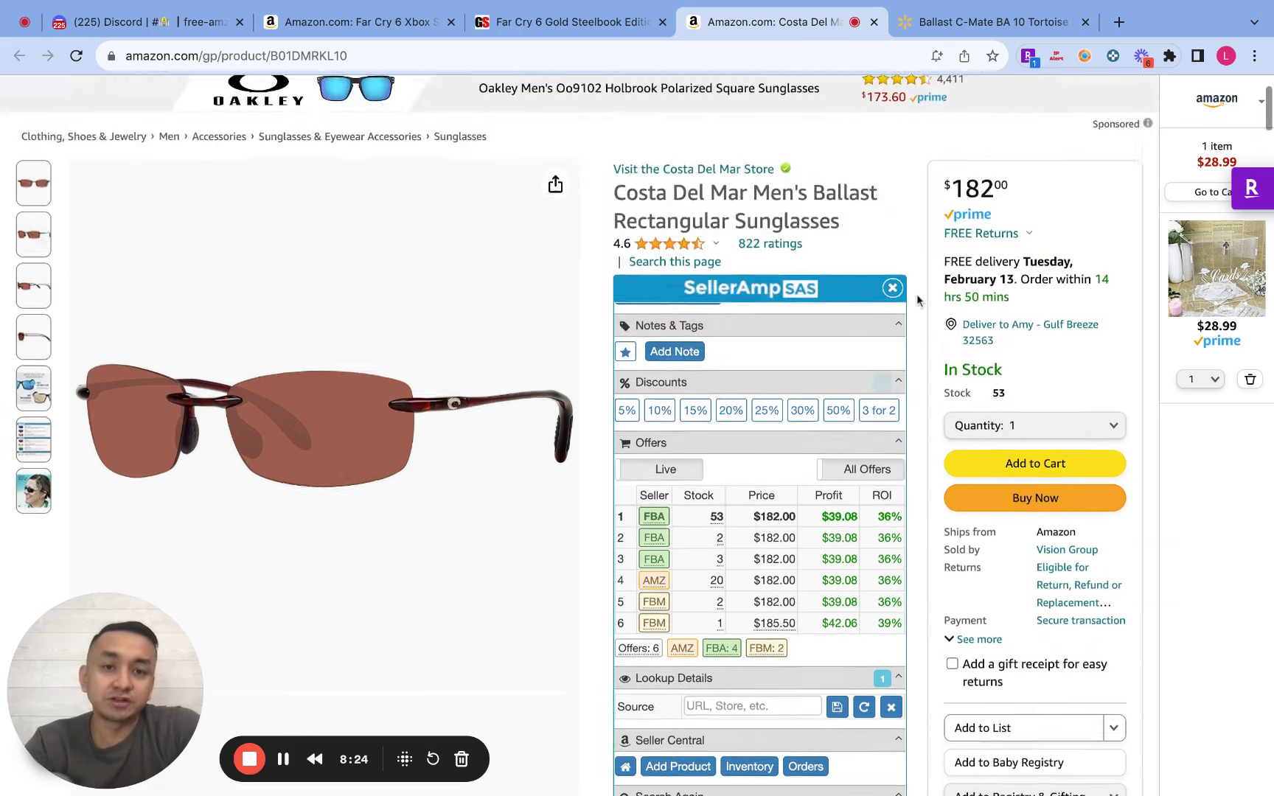
scroll(917, 300, down, 2)
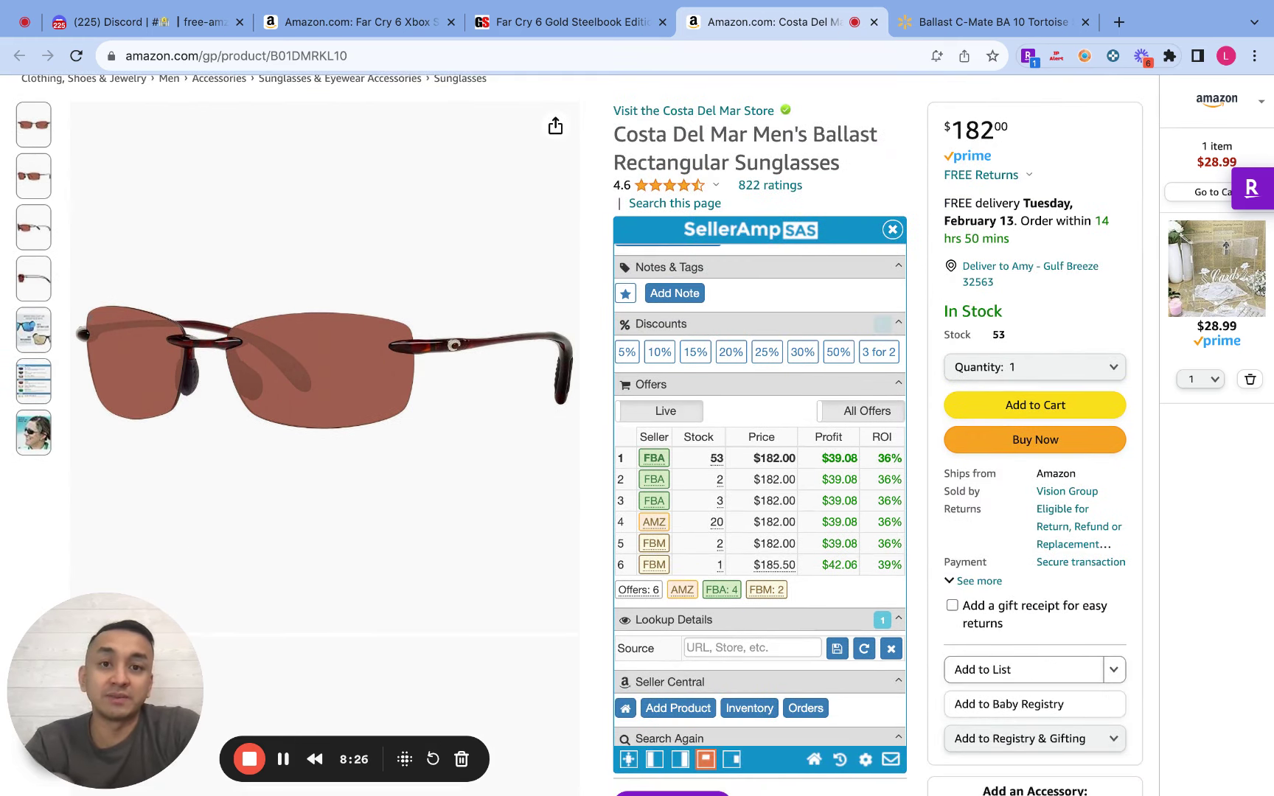
Check the Walmart listing of the Ballast sunglasses against the Amazon page and review the product's Quick Info in SellerAmp
click(976, 22)
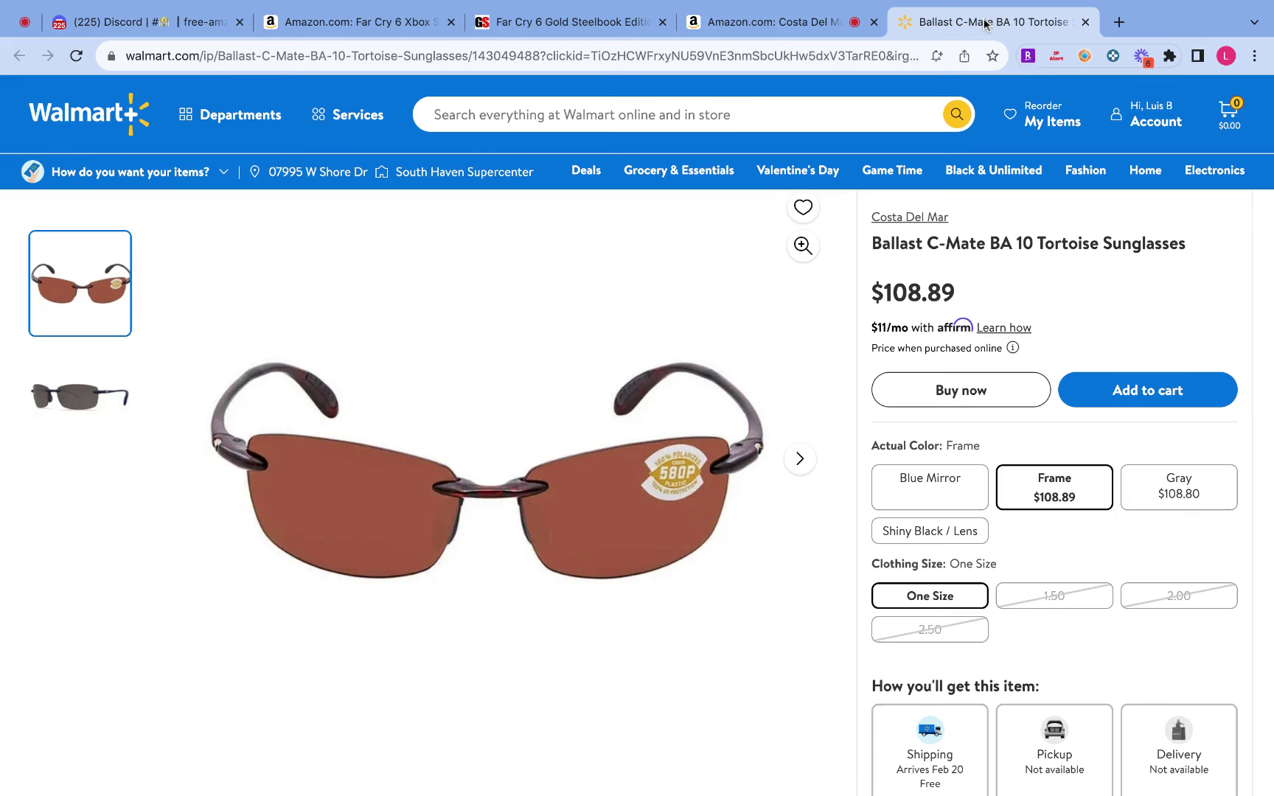
click(811, 23)
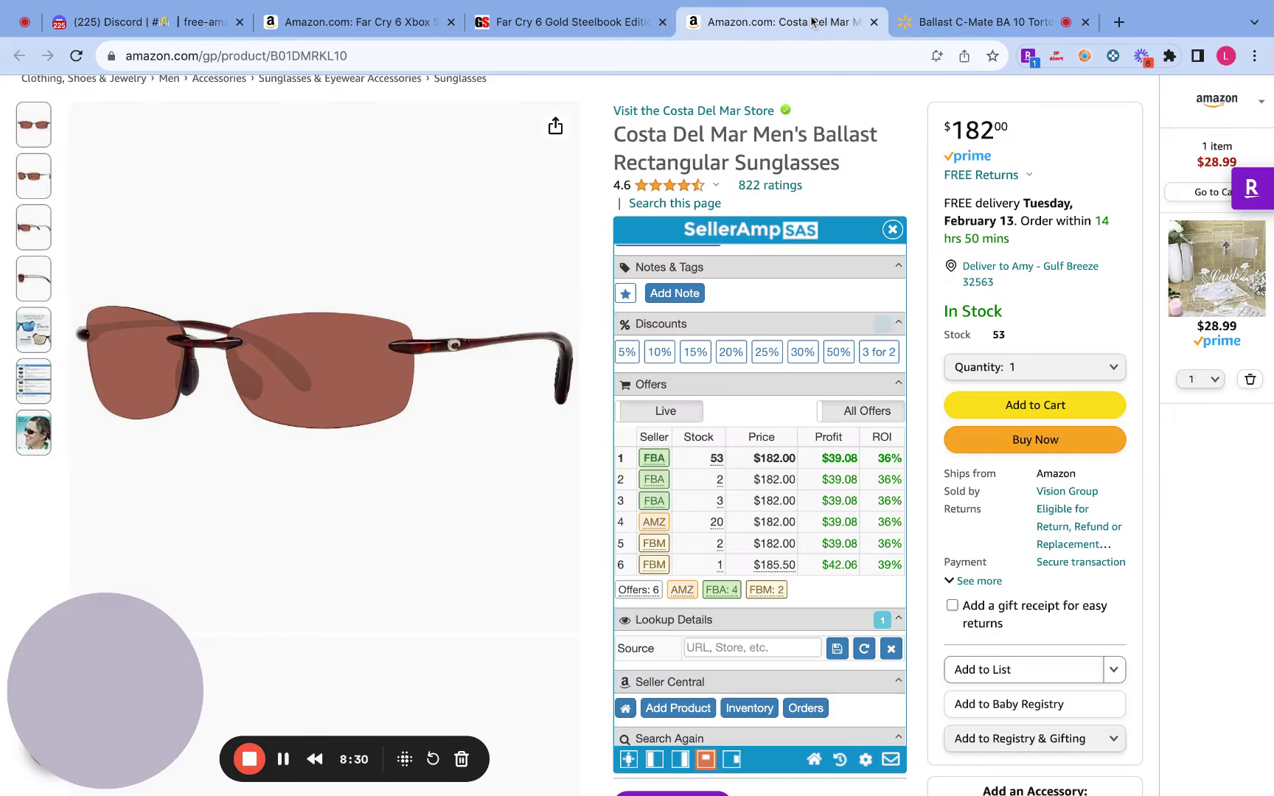
scroll(705, 385, up, 20)
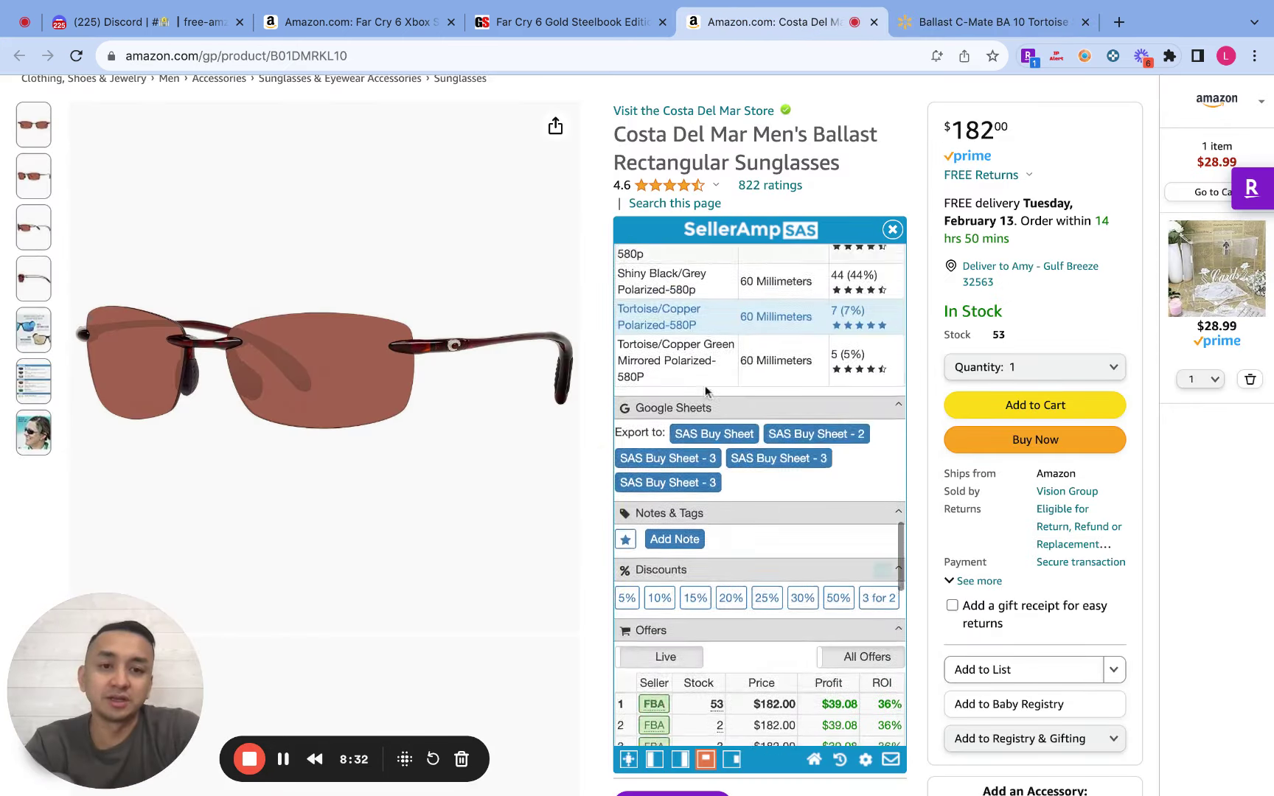
scroll(759, 479, up, 3)
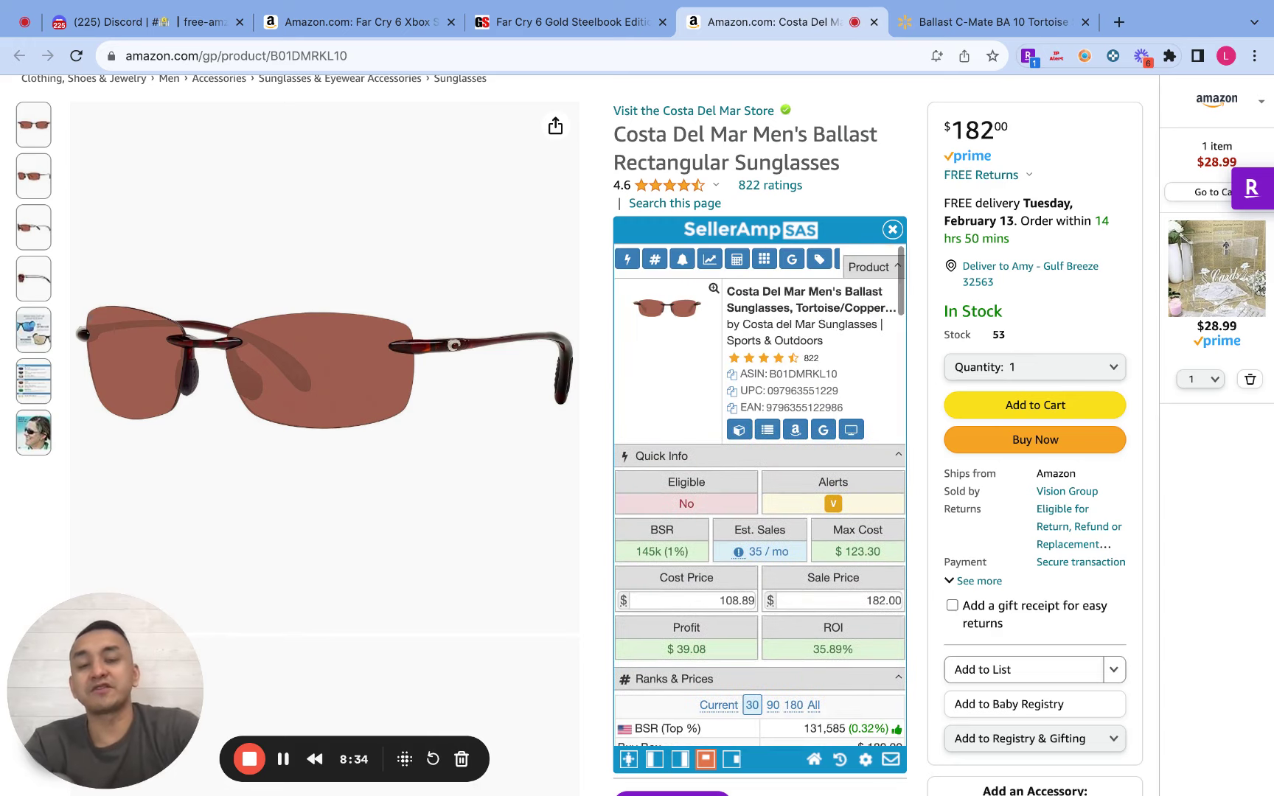